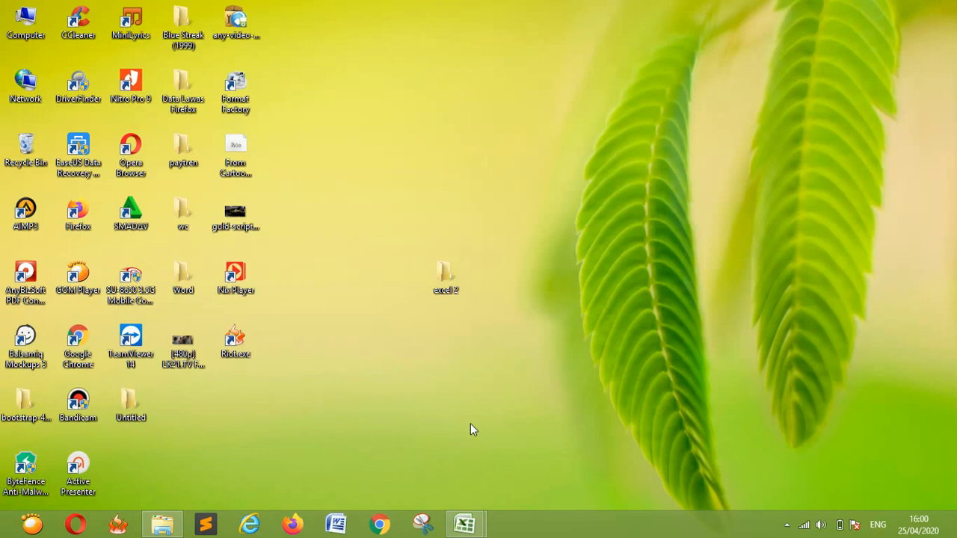
Switch to Excel with the Book1.xlsx workbook in front.
mouse_move(464, 525)
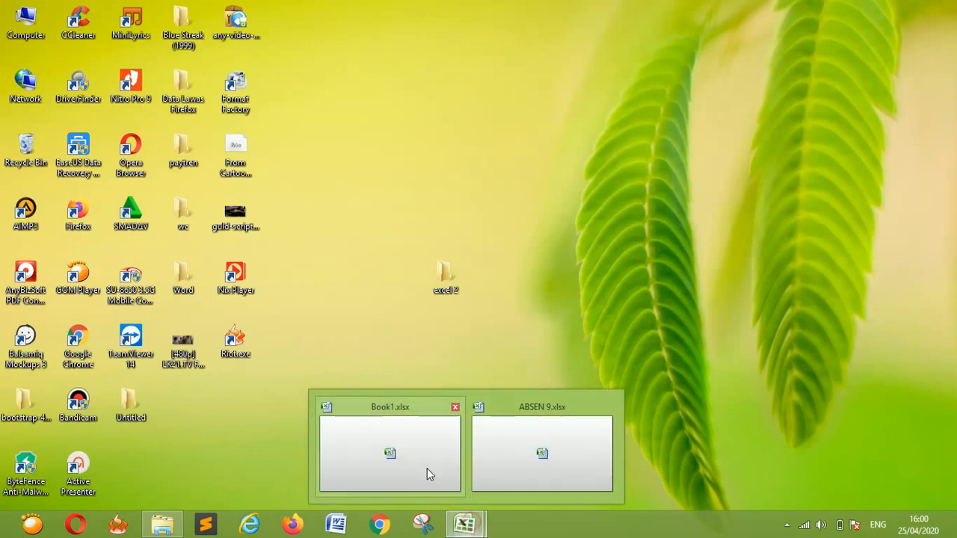
left_click(416, 453)
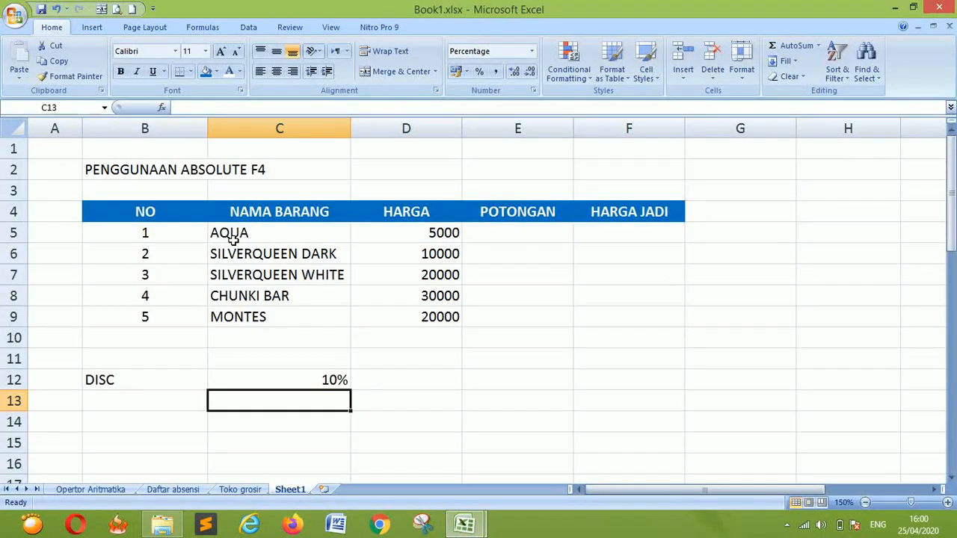
Examine the PENGGUNAAN ABSOLUTE F4 table on Sheet1, including its title, item names and the AQUA price.
left_click_drag(67, 157, 649, 293)
left_click(743, 236)
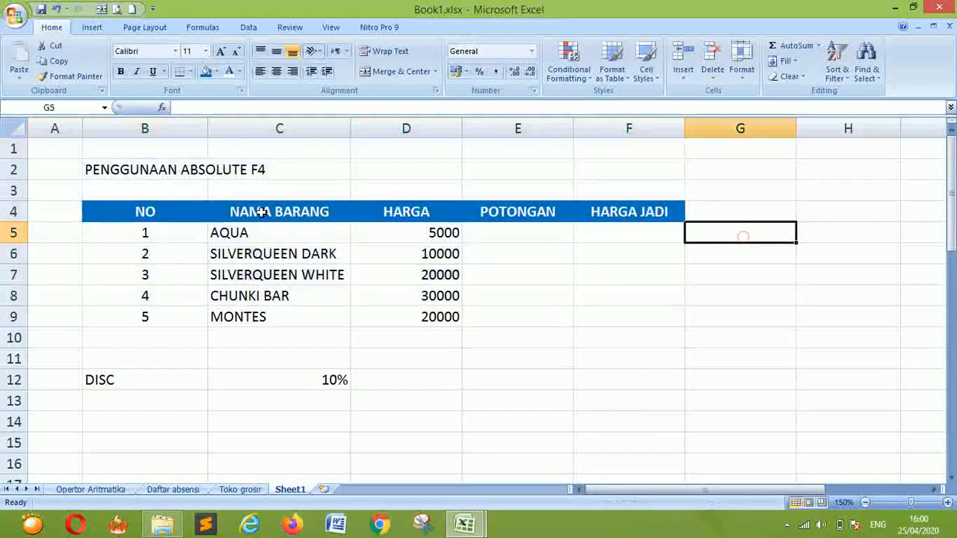
left_click(139, 184)
left_click(67, 147)
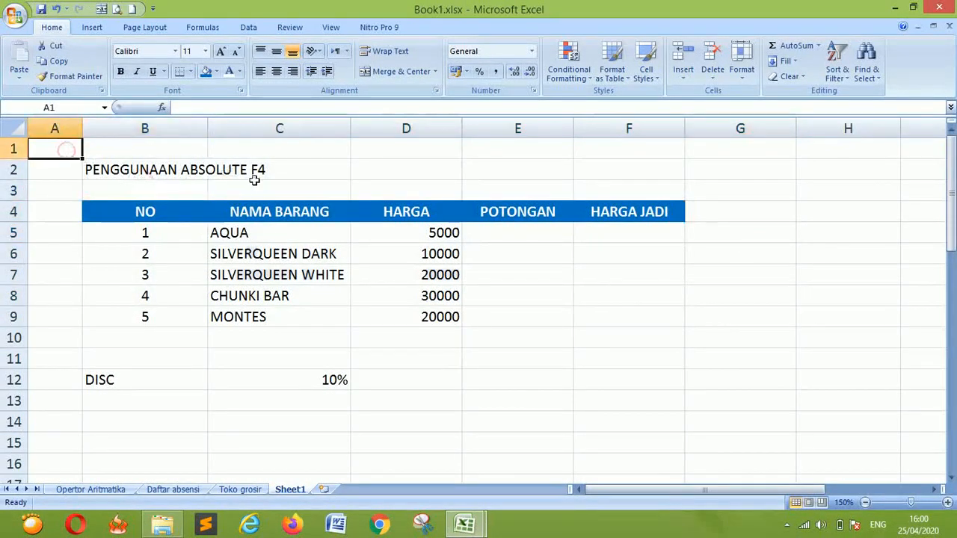
left_click(468, 188)
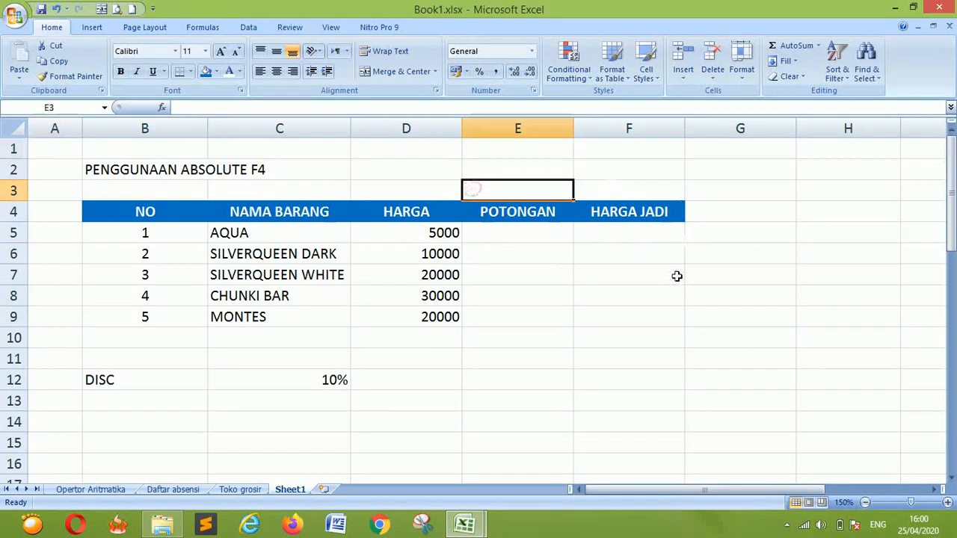
left_click(213, 166)
left_click(664, 268)
left_click(293, 181)
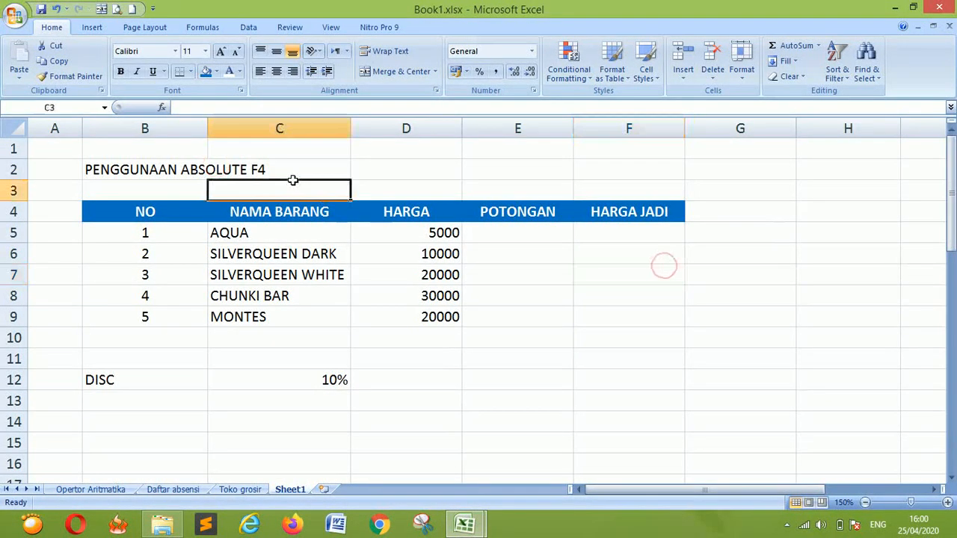
left_click(739, 194)
left_click(464, 191)
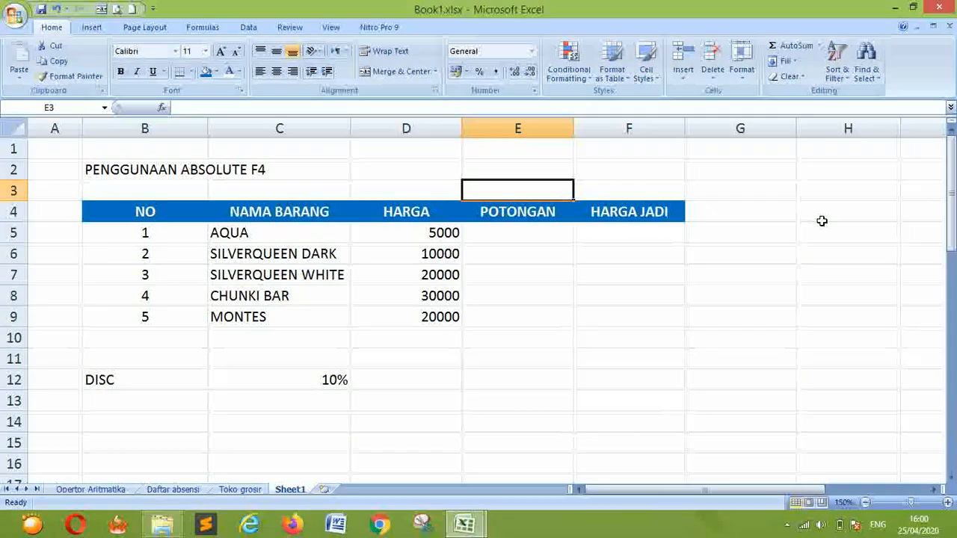
left_click(366, 248)
left_click(307, 271)
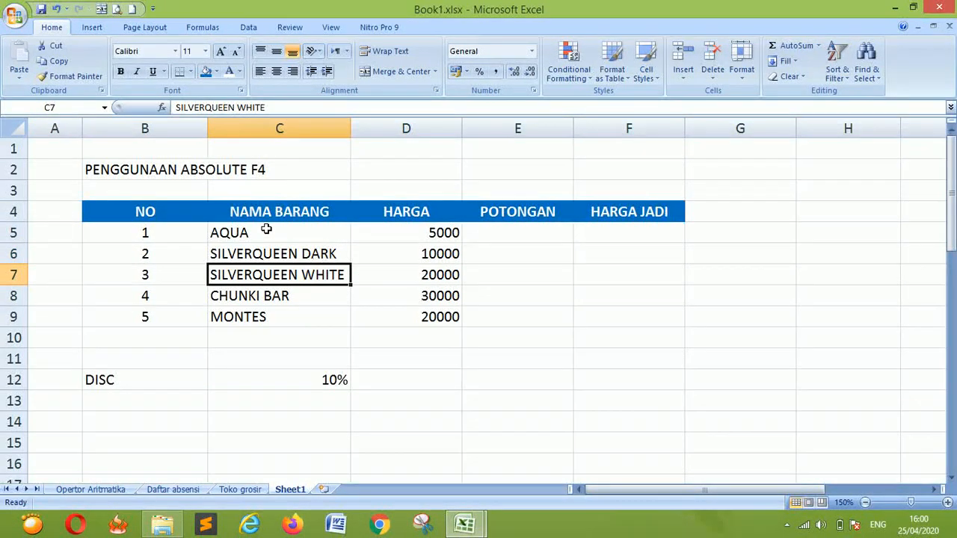
left_click(222, 174)
left_click(149, 169)
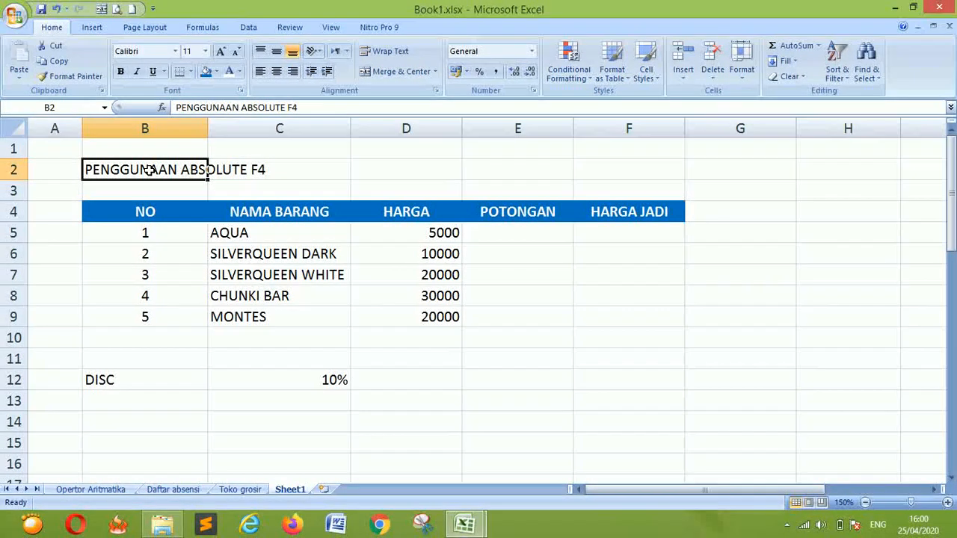
left_click(308, 234)
left_click(434, 234)
left_click(284, 235)
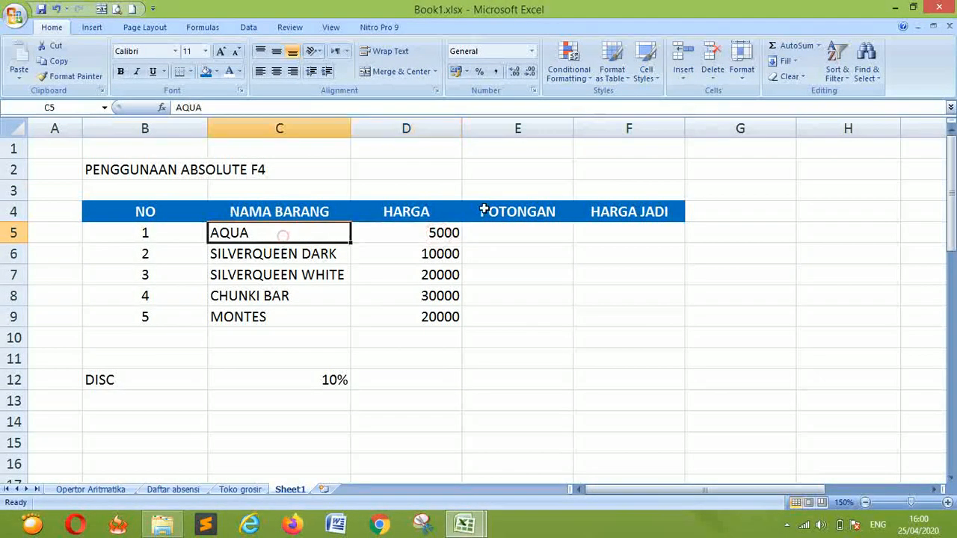
left_click(442, 226)
left_click(269, 231)
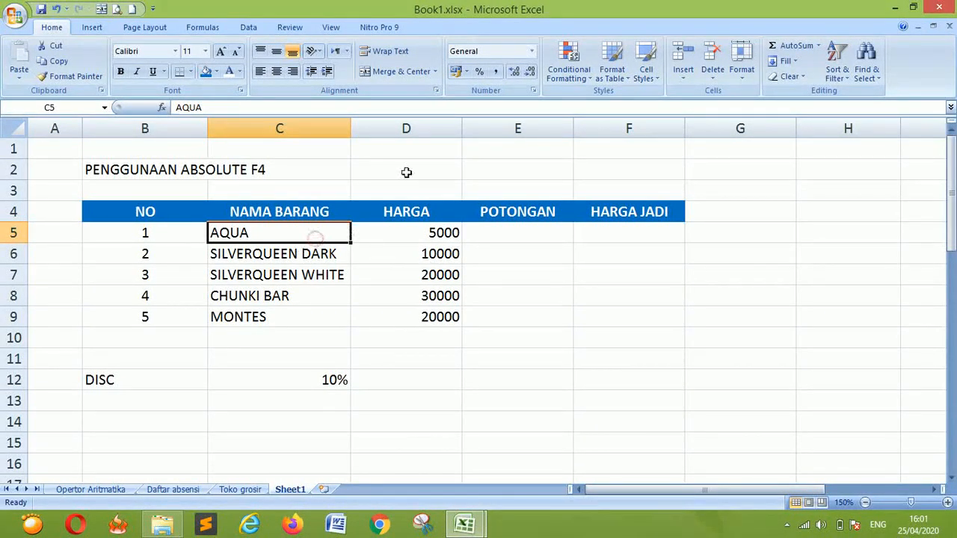
Examine the POTONGAN and HARGA JADI columns together with the AQUA price in D5 and the DISC rate in C12.
left_click(421, 142)
left_click(557, 124)
left_click(662, 126)
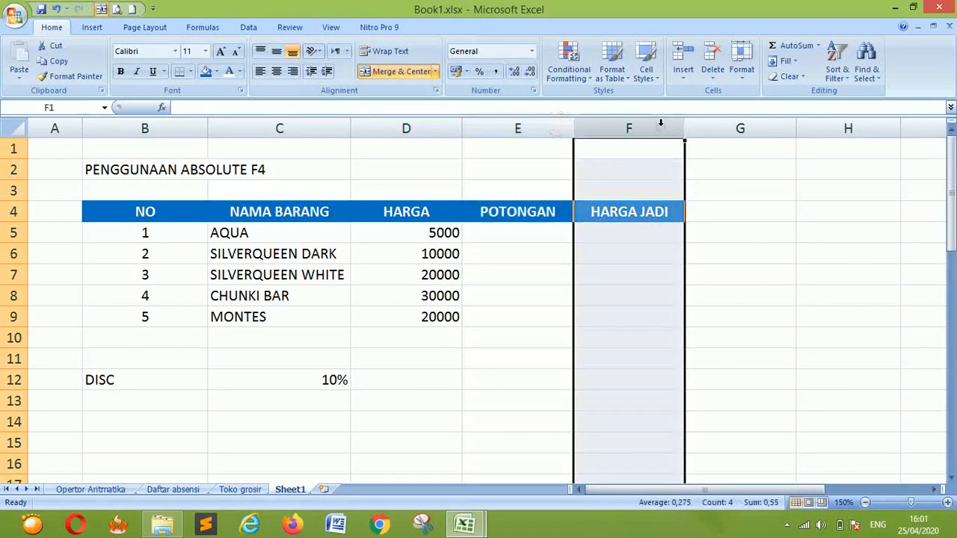
left_click(726, 374)
left_click_drag(538, 128, 629, 128)
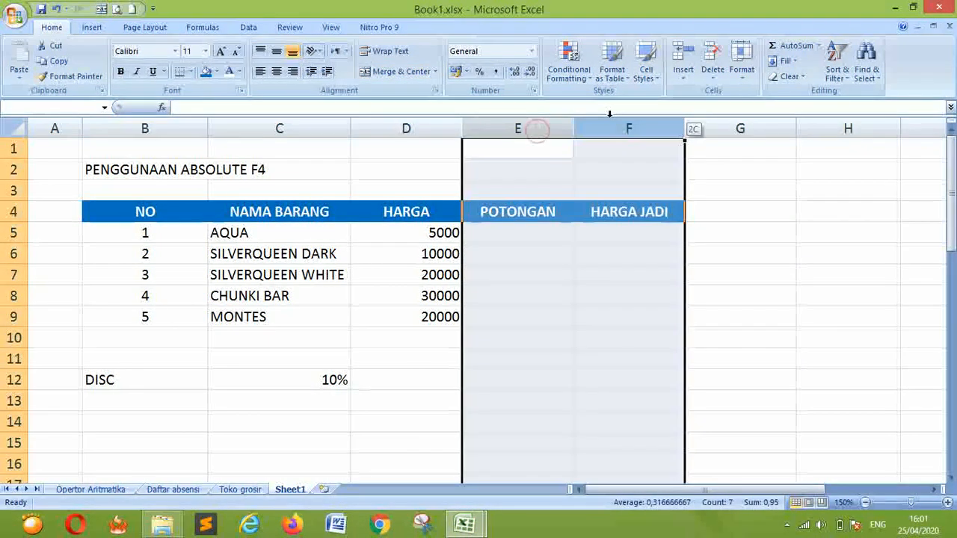
left_click(785, 332)
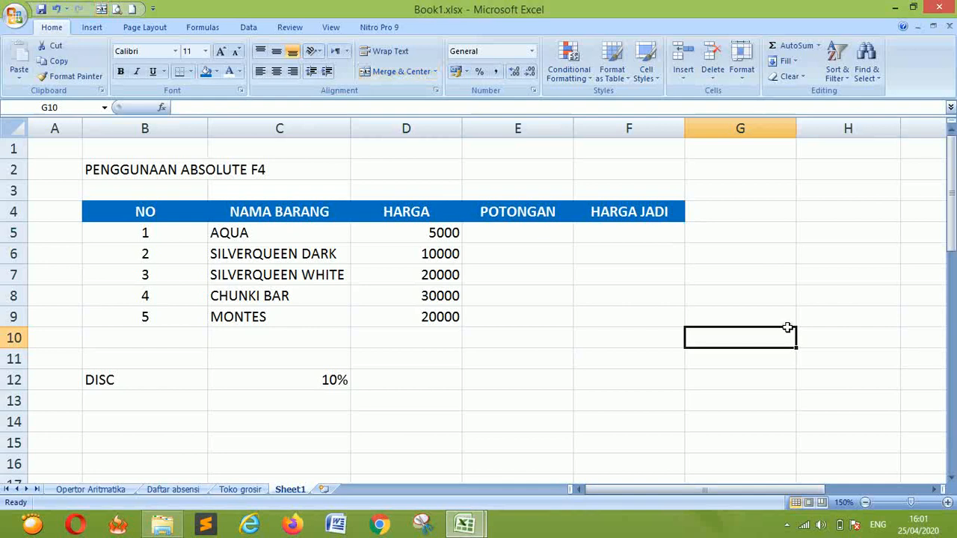
left_click(143, 389)
left_click(293, 385)
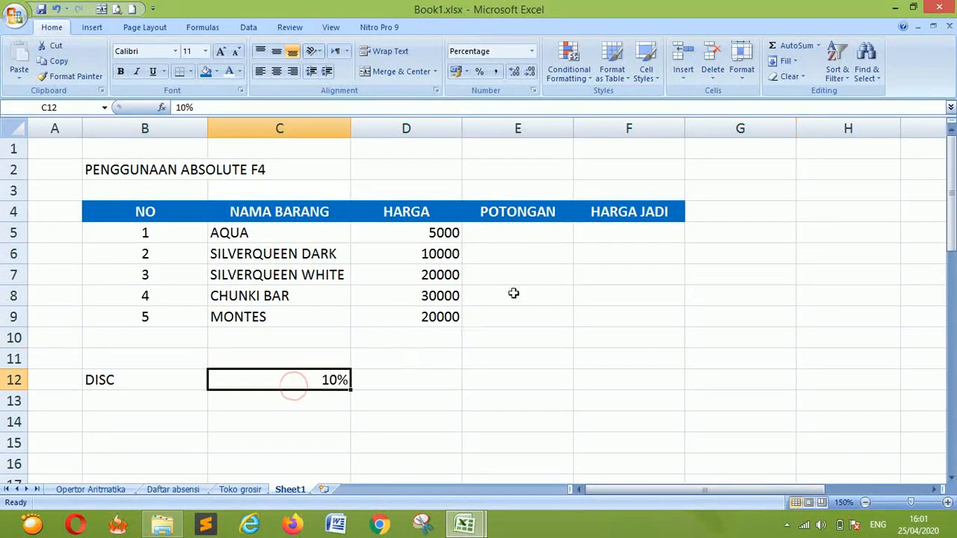
mouse_move(535, 240)
left_mouse_down()
mouse_move(547, 314)
mouse_move(536, 242)
left_mouse_up()
left_click(426, 232)
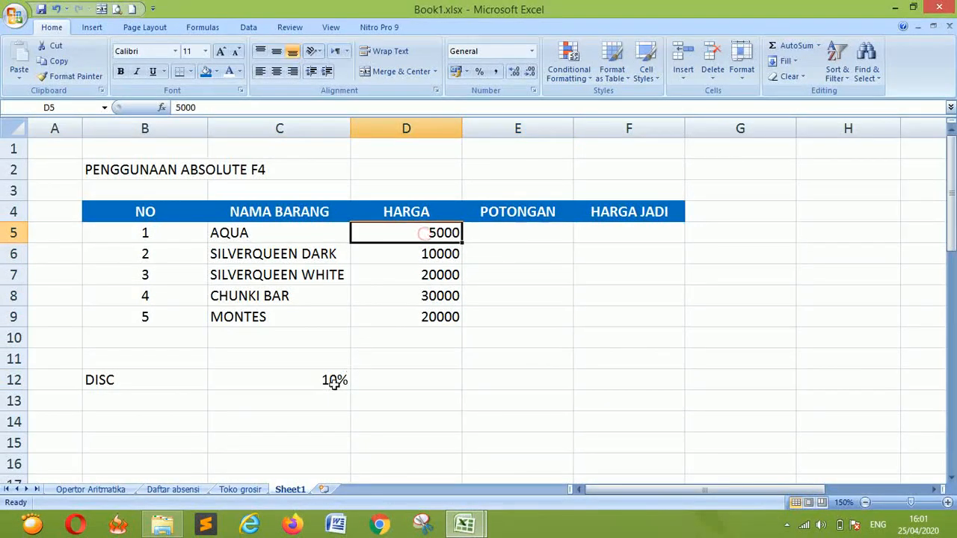
left_click(336, 381)
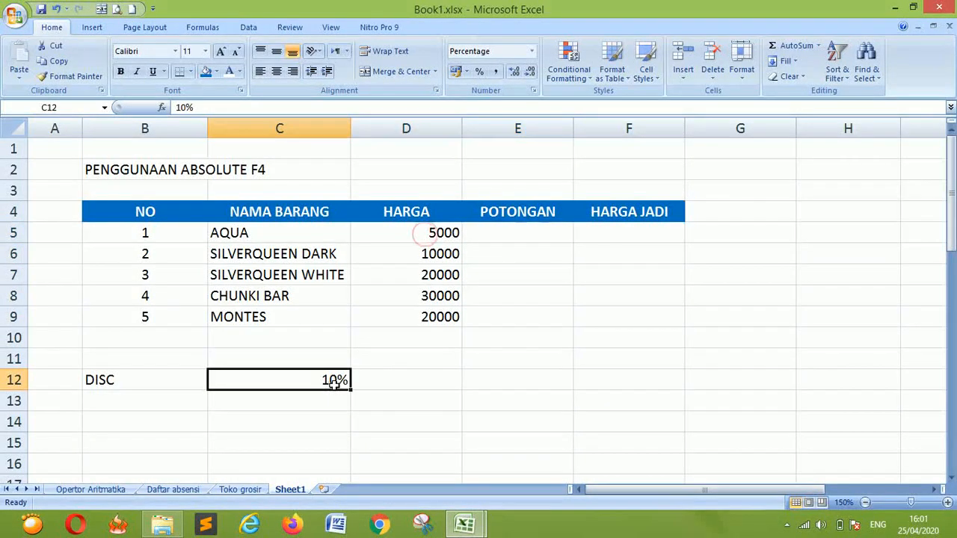
left_click(652, 234)
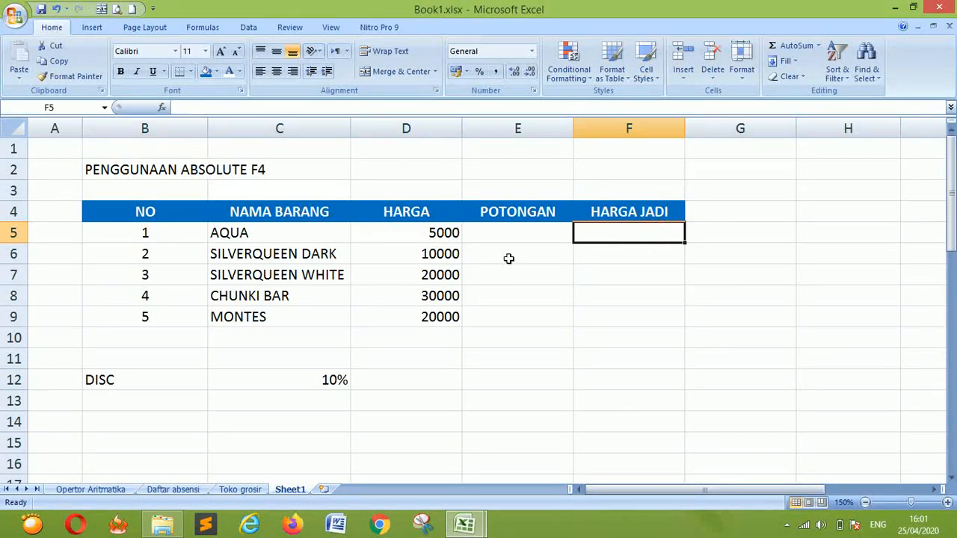
left_click(419, 231)
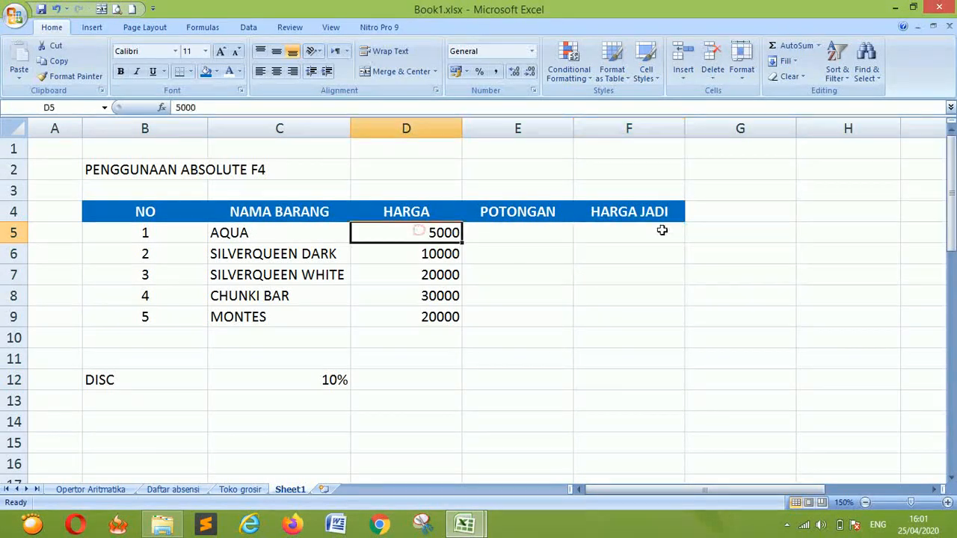
left_click(549, 231)
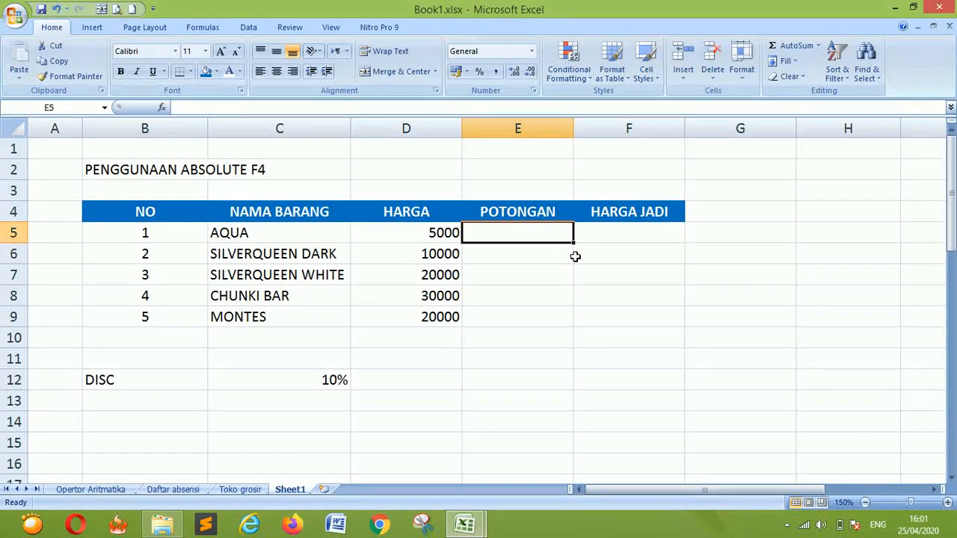
left_click(307, 382)
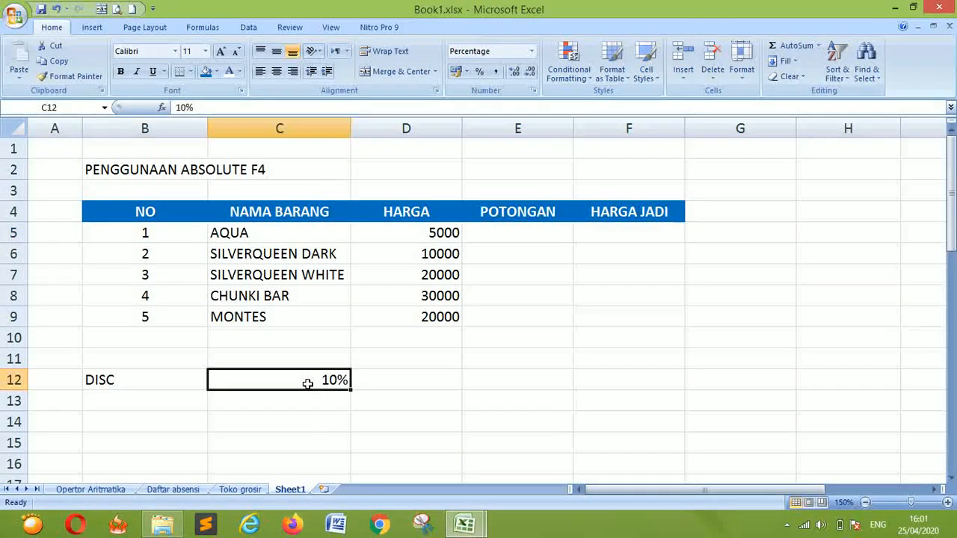
Calculate AQUA's discount in E5 with =D5*C12 and fill the formula down the POTONGAN column to E9.
left_click(526, 225)
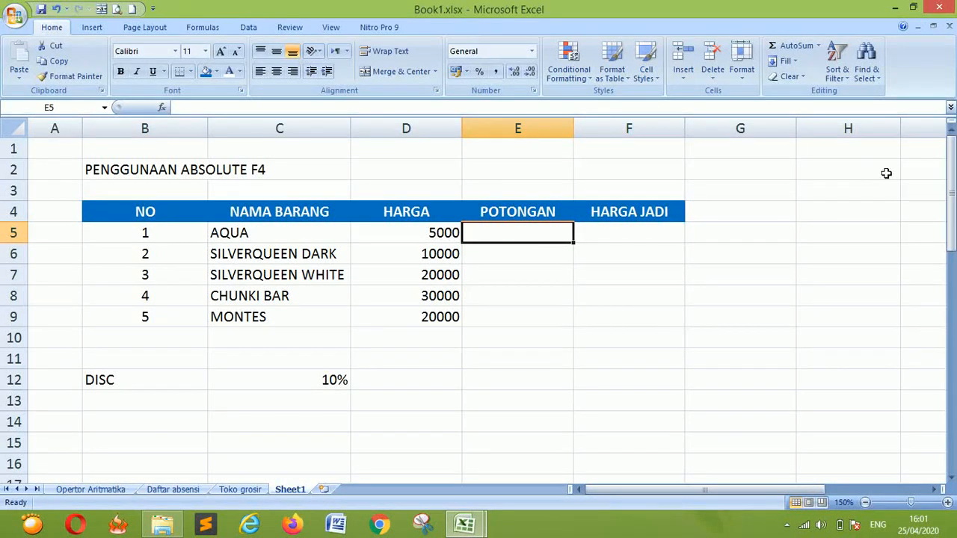
type("=")
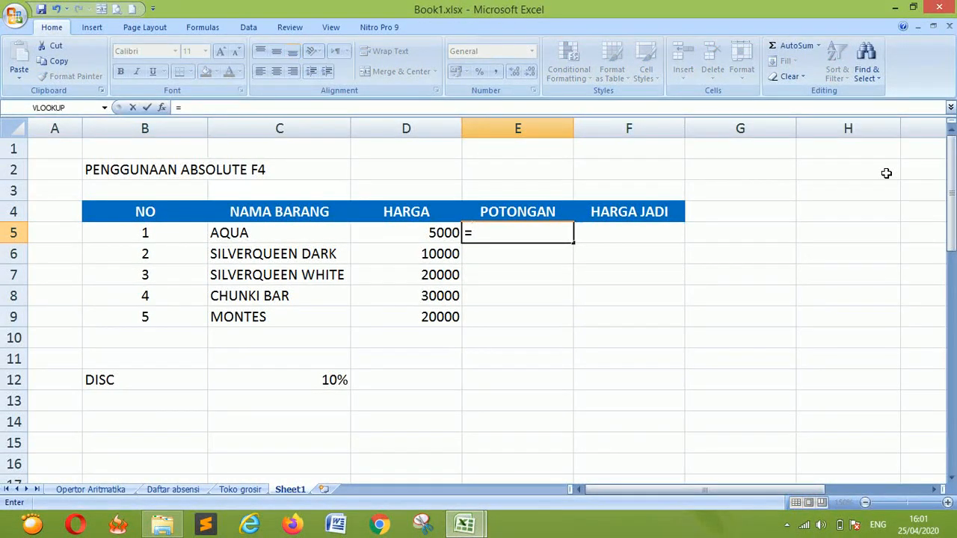
left_click(432, 233)
type("*")
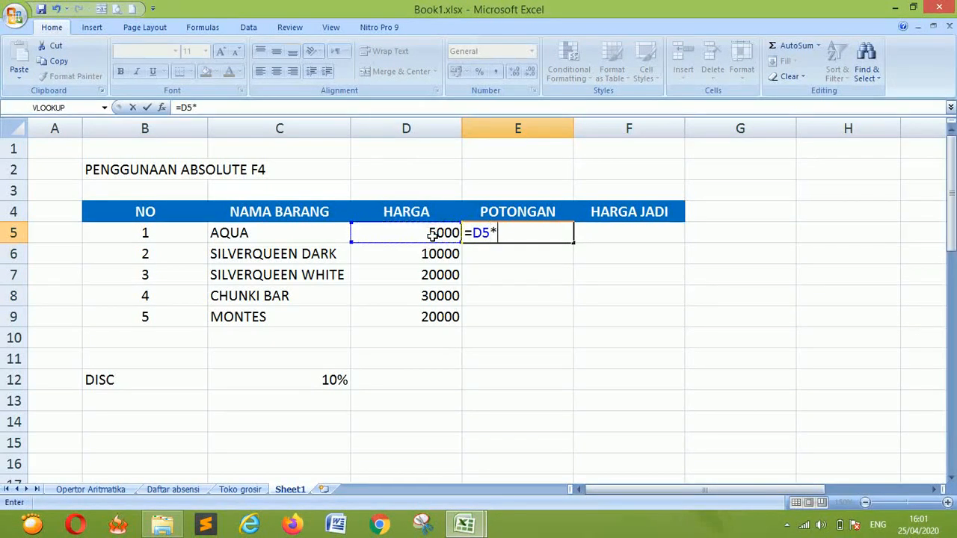
left_click(329, 381)
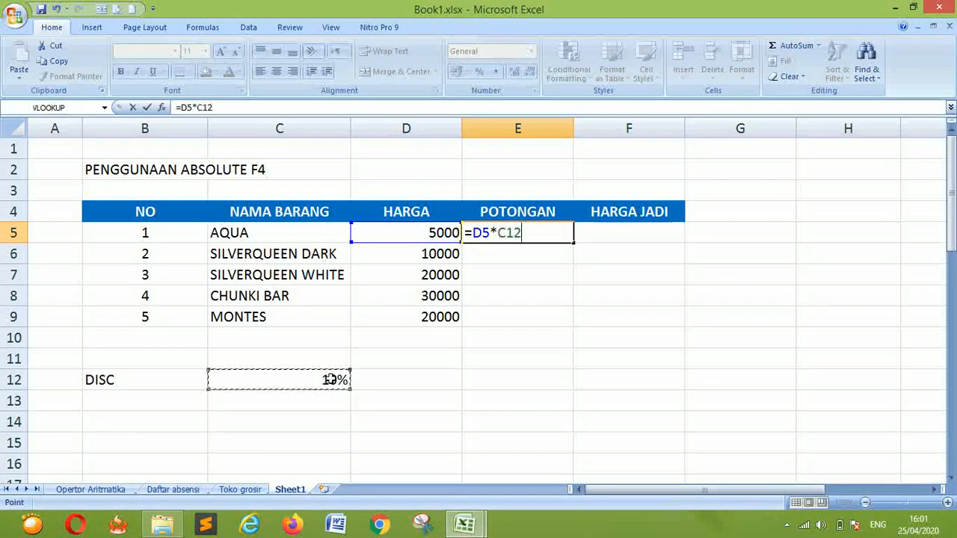
key("Return")
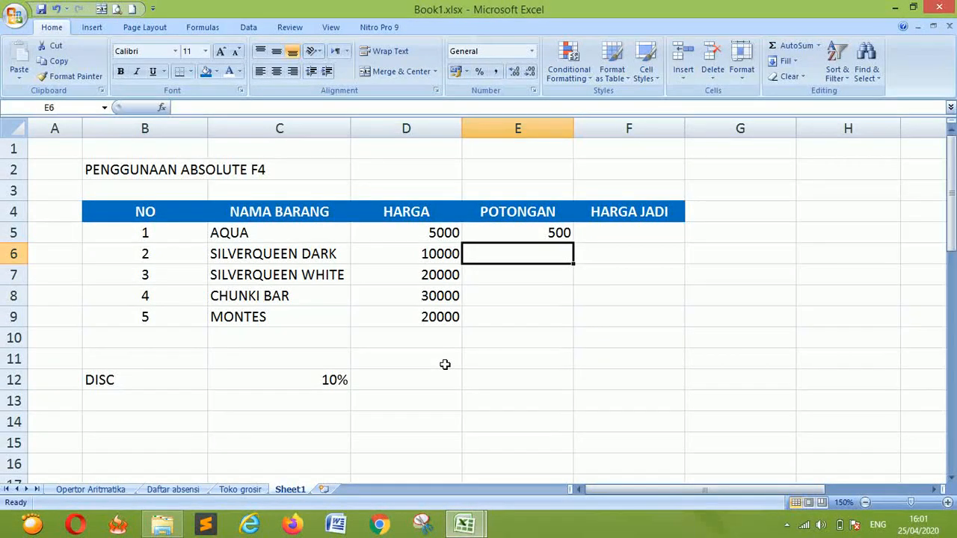
left_click(517, 232)
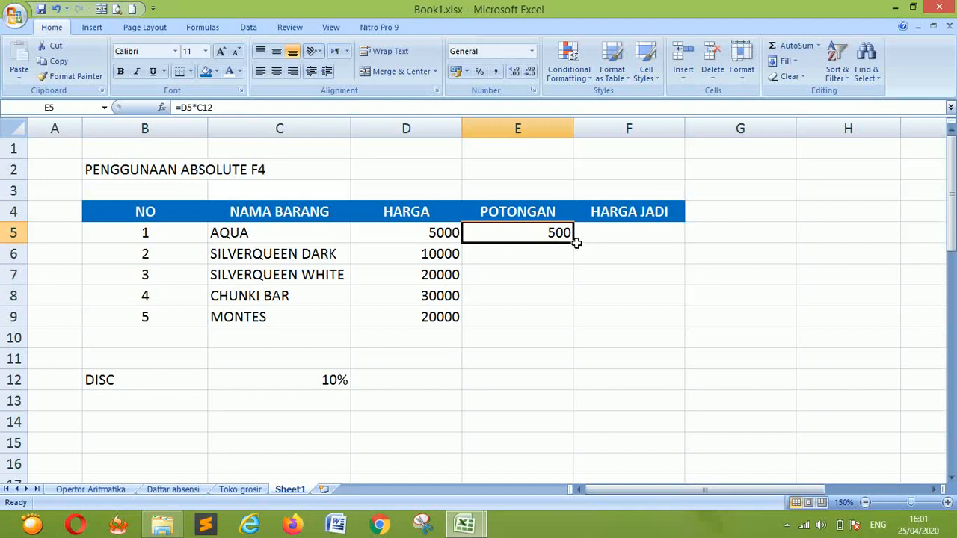
left_click_drag(573, 242, 567, 327)
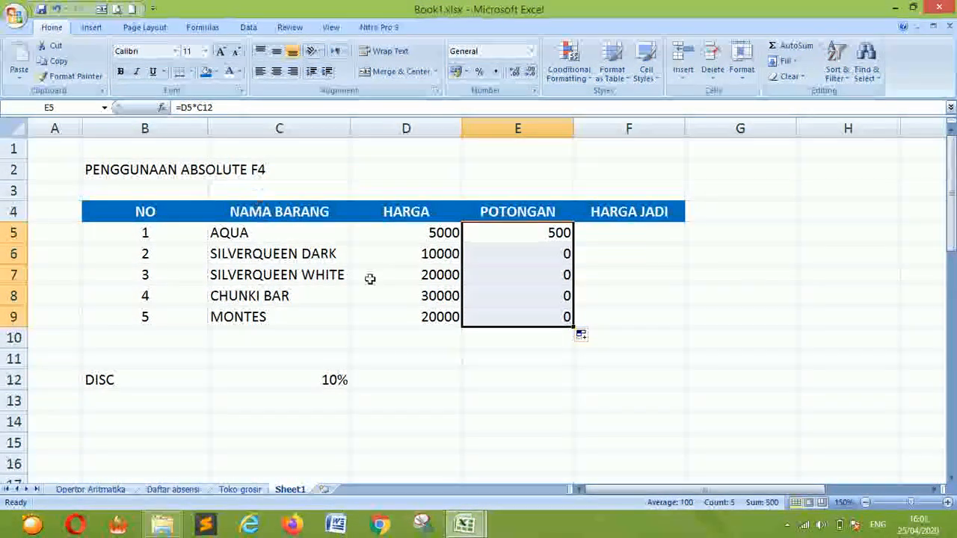
Inspect the POTONGAN formulas in E5 to E9 and compare their references with the prices and the DISC cell C12.
left_click(452, 257)
left_click(331, 381)
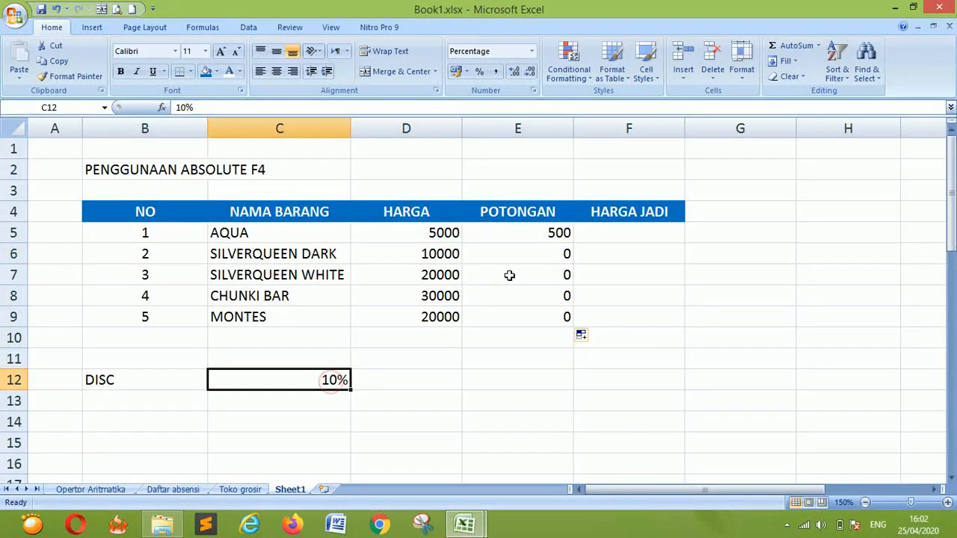
left_click(521, 255)
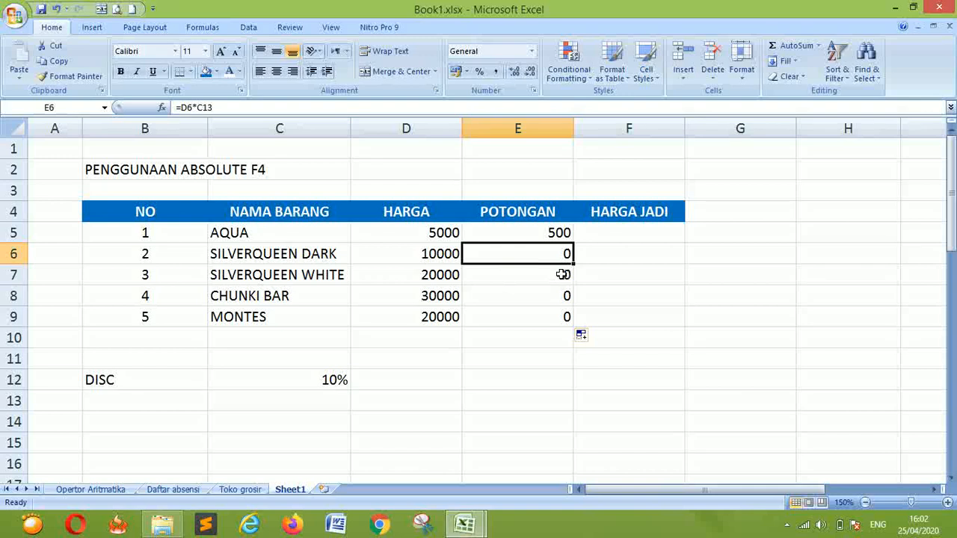
left_click_drag(562, 274, 560, 317)
left_click(553, 258)
left_click_drag(553, 258, 553, 319)
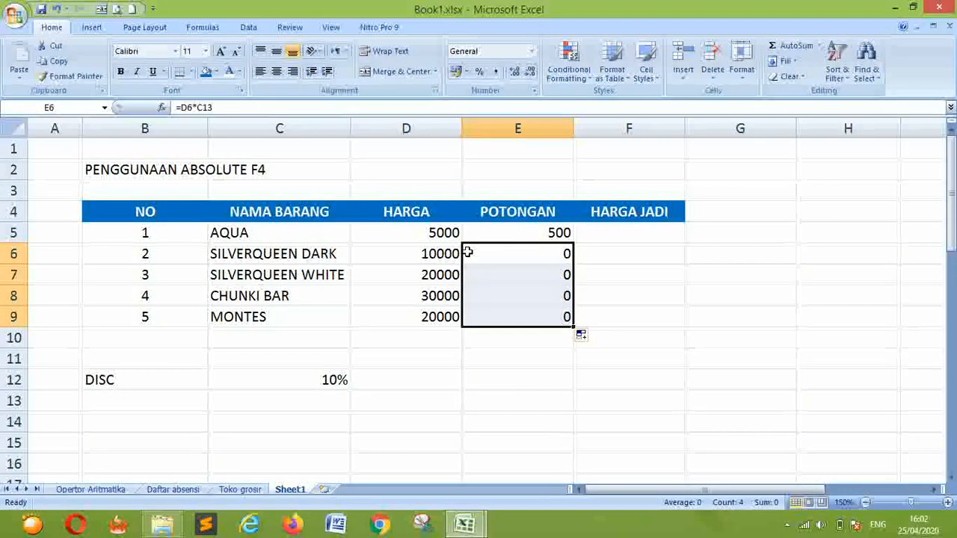
left_click(546, 233)
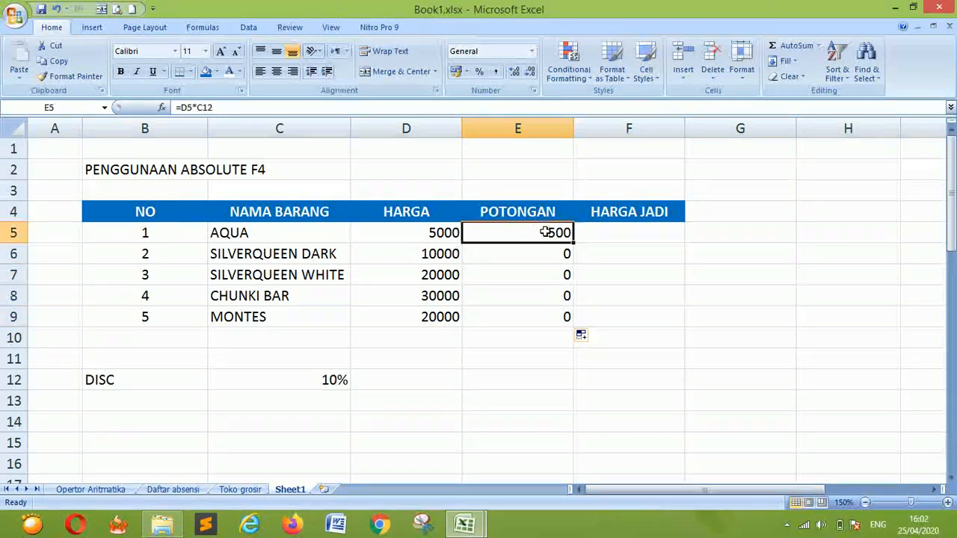
double_click(559, 237)
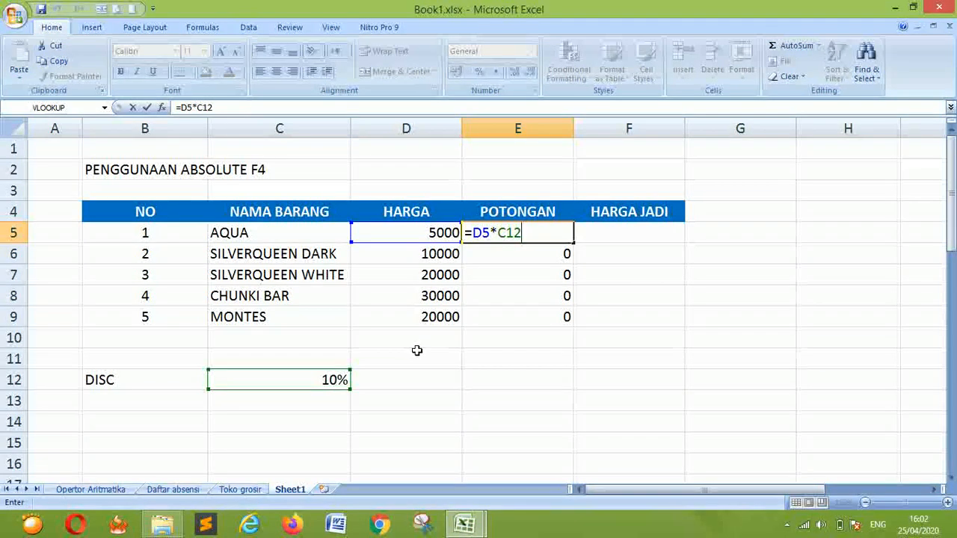
key("Return")
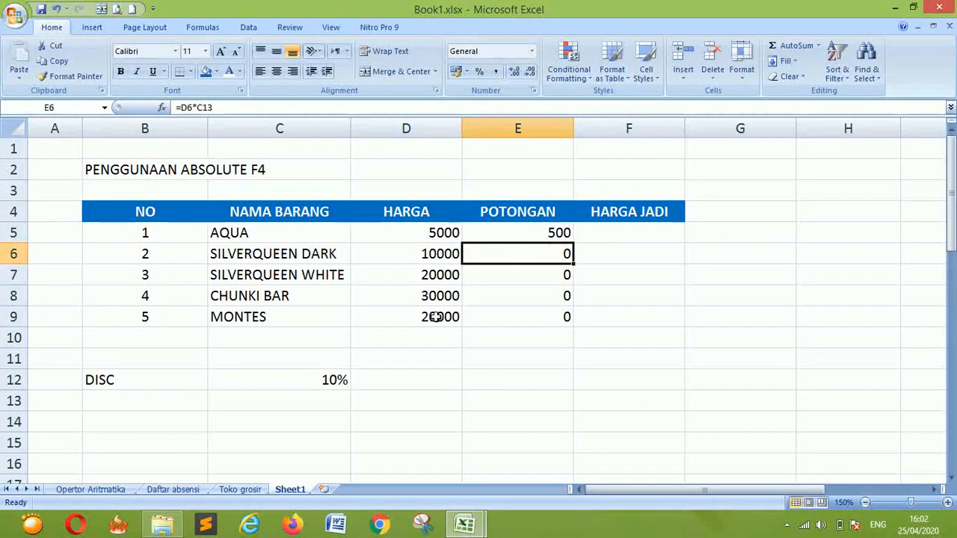
left_click(431, 250)
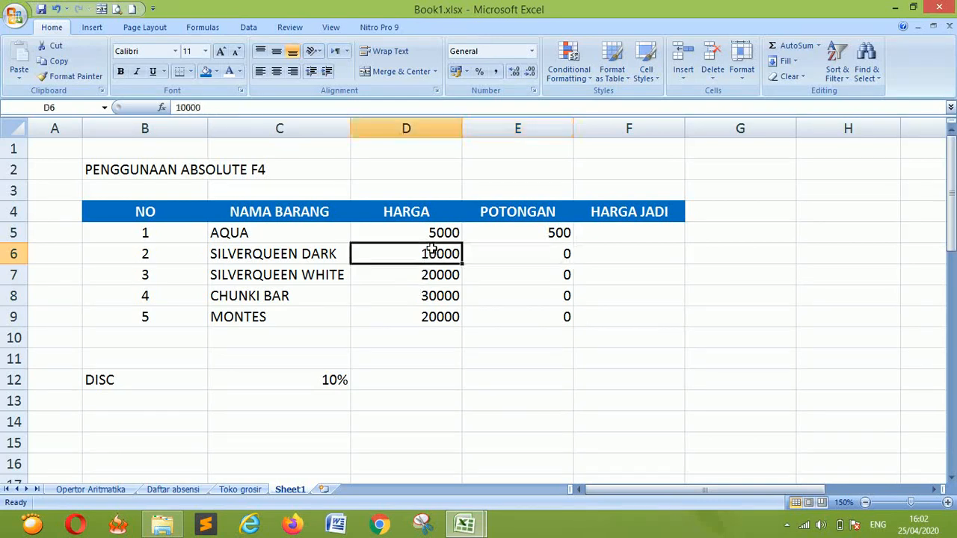
Compare the prices in D6 to D9 with the cells below the DISC rate C12 and the POTONGAN formulas that reference them.
left_click(306, 401)
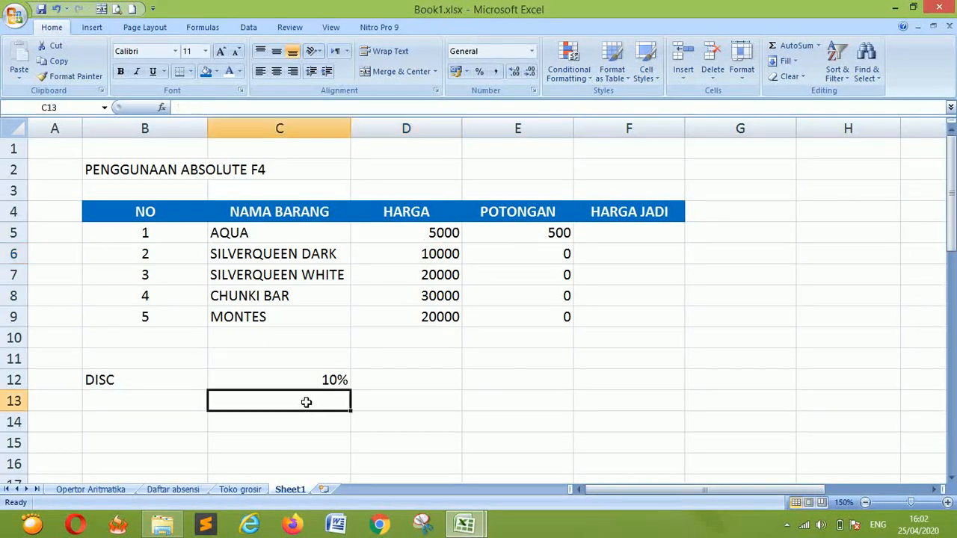
left_click(442, 275)
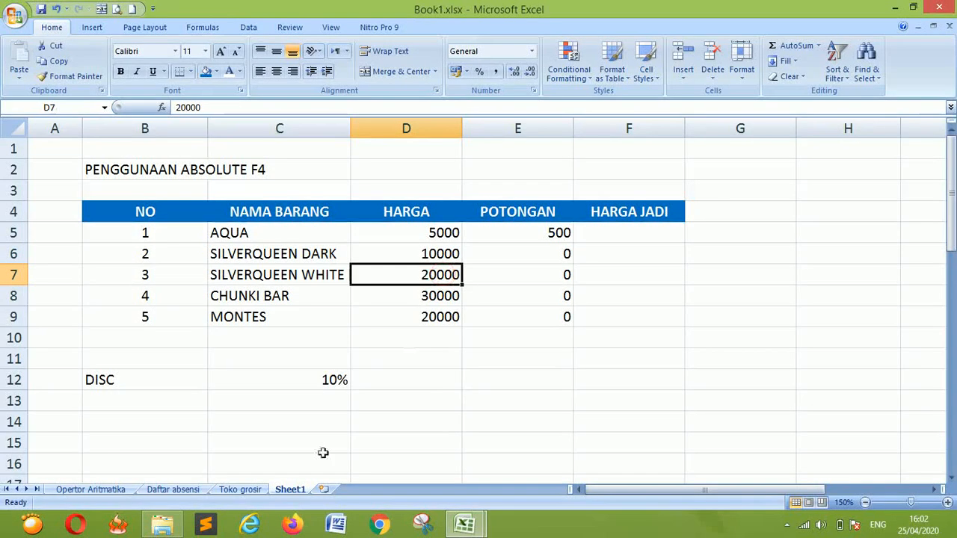
left_click(321, 419)
left_click(423, 299)
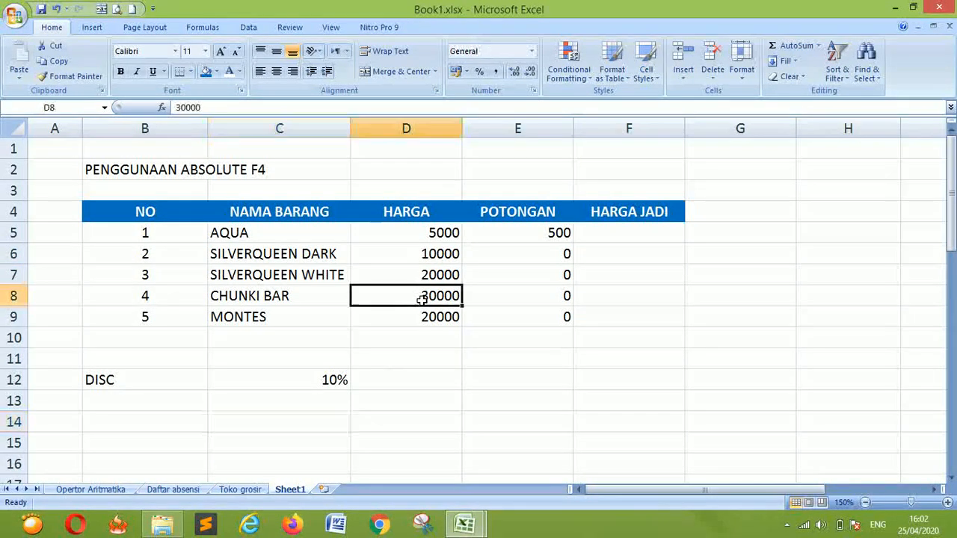
left_click(331, 458)
left_click(434, 318)
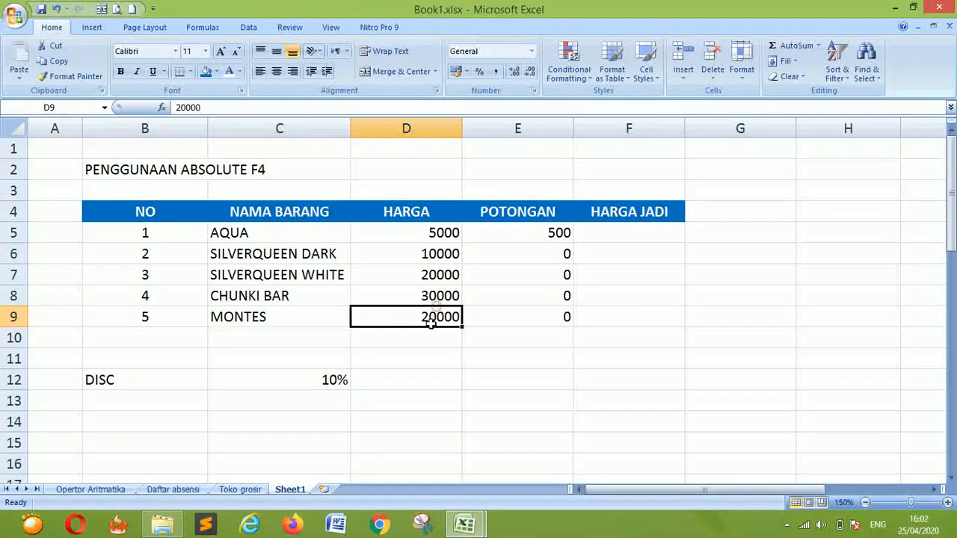
left_click(314, 464)
left_click_drag(542, 256, 540, 296)
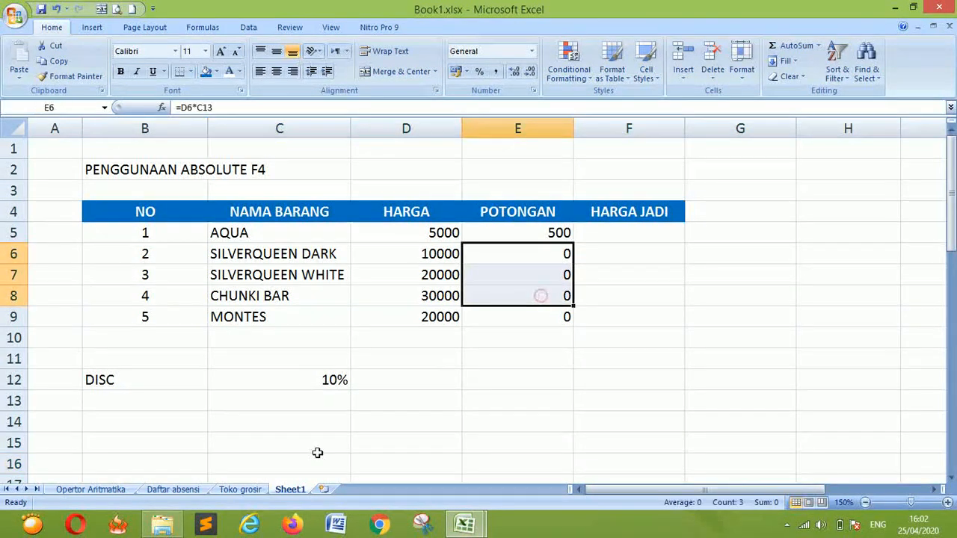
mouse_move(314, 408)
left_mouse_down()
mouse_move(309, 459)
mouse_move(321, 397)
left_mouse_up()
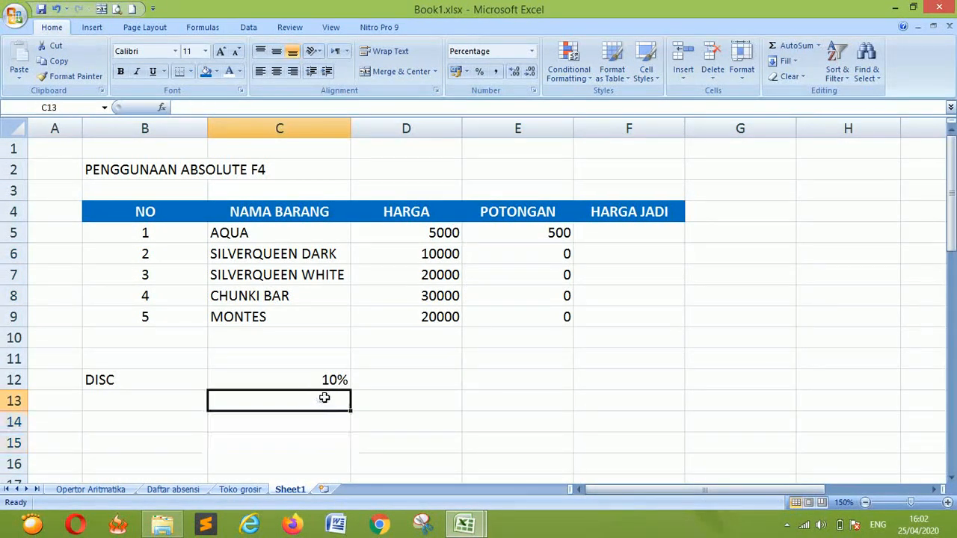
left_click(435, 248)
left_click(542, 258)
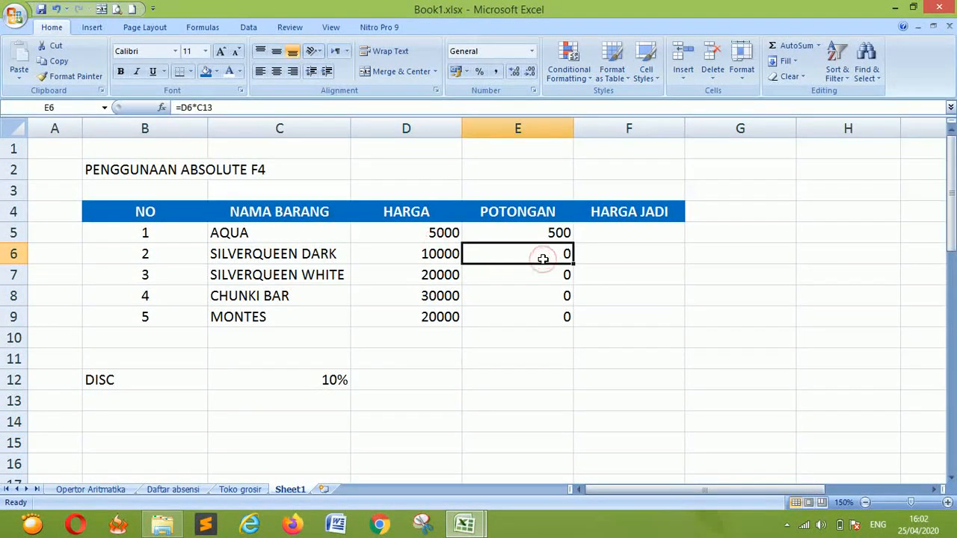
Clear the POTONGAN formulas in E5:E9 and enter =D5*$C$12 in E5, making the DISC reference absolute.
left_click_drag(542, 226, 536, 317)
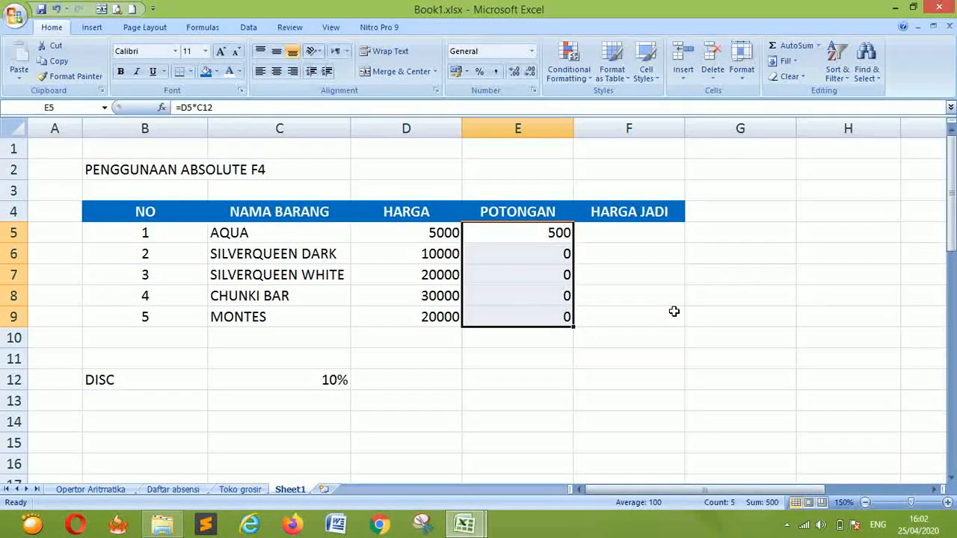
key("Delete")
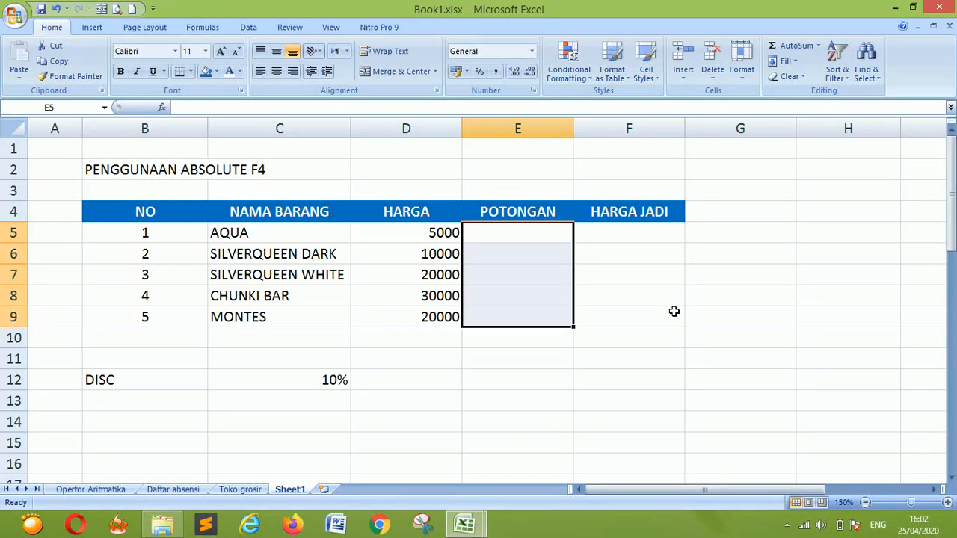
left_click(553, 232)
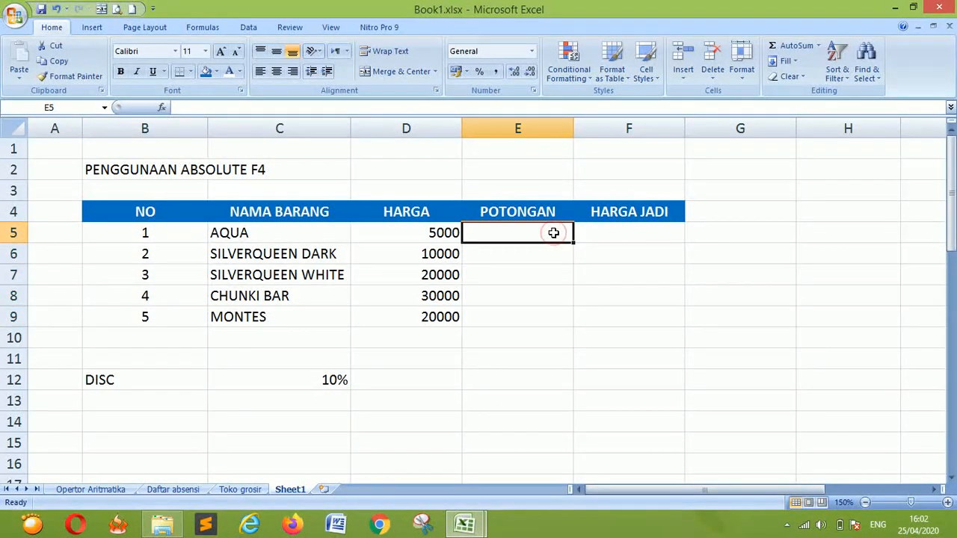
type("=")
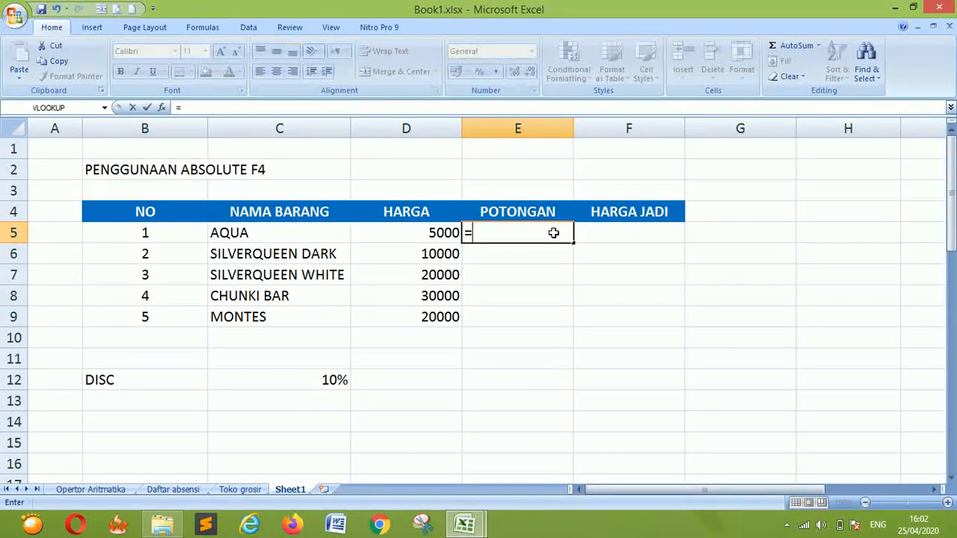
left_click(432, 232)
type("*")
left_click(321, 387)
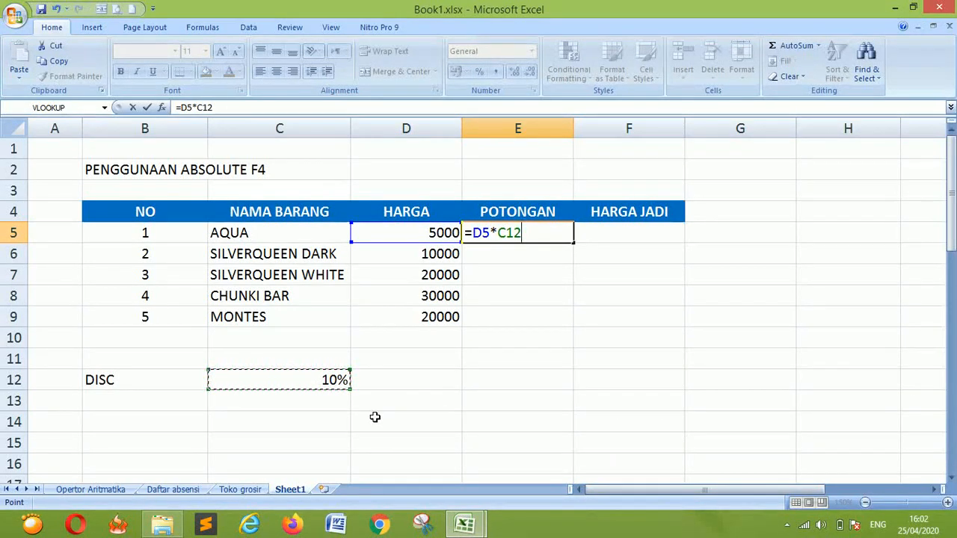
key("F4")
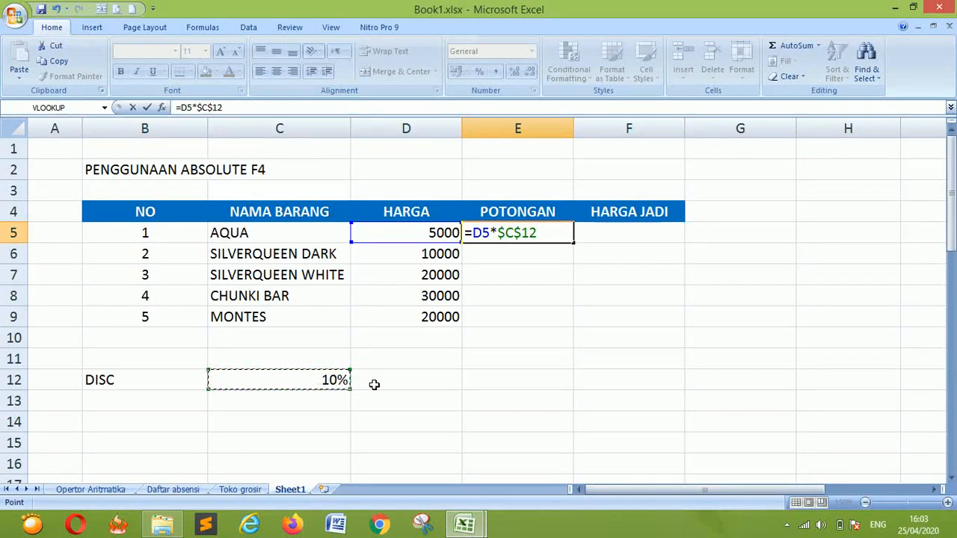
key("Return")
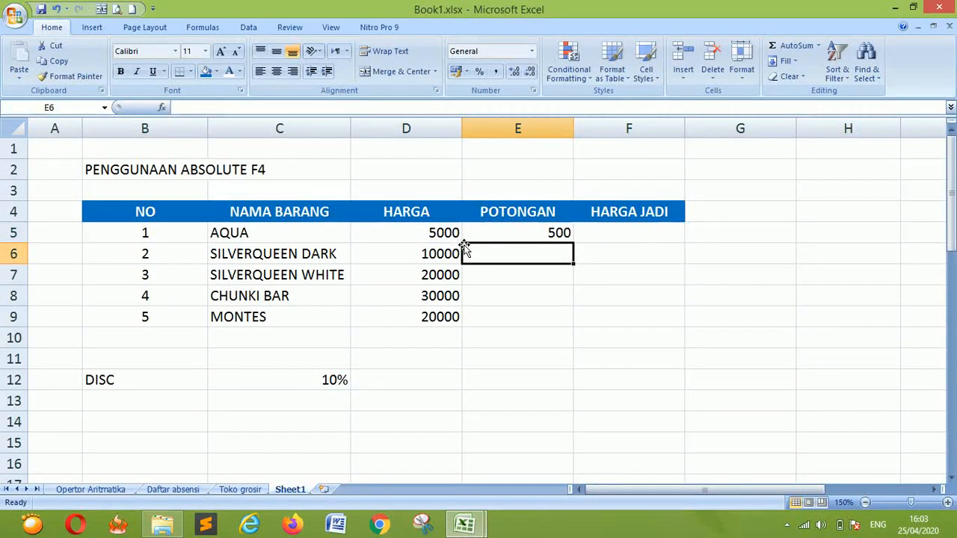
Fill AQUA's discount formula from E5 down the POTONGAN column to E9.
left_click(518, 237)
left_click_drag(573, 240, 560, 323)
left_click(633, 275)
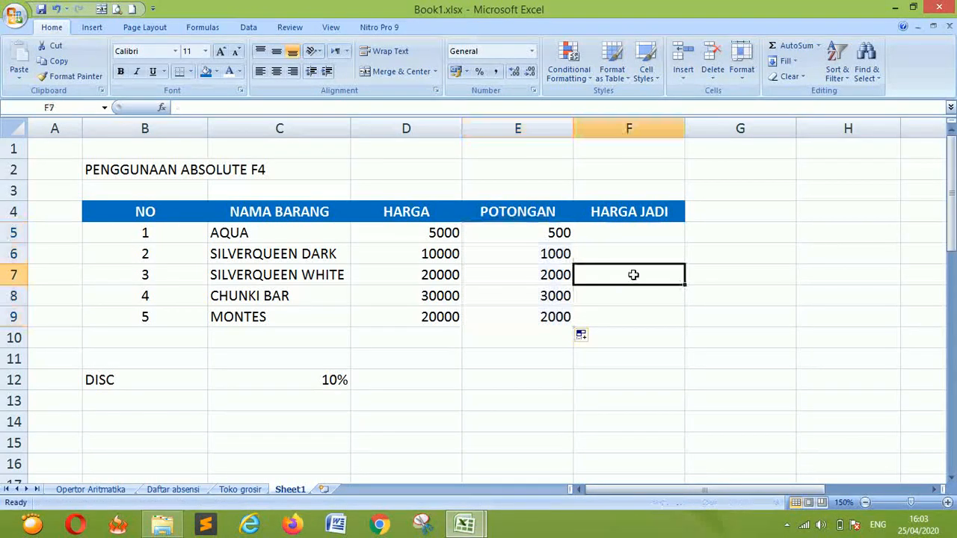
Inspect the POTONGAN formulas in E5 and E6 and match the prices in D6 to D9 with the DISC rate in C12.
left_click(545, 238)
left_click(329, 380)
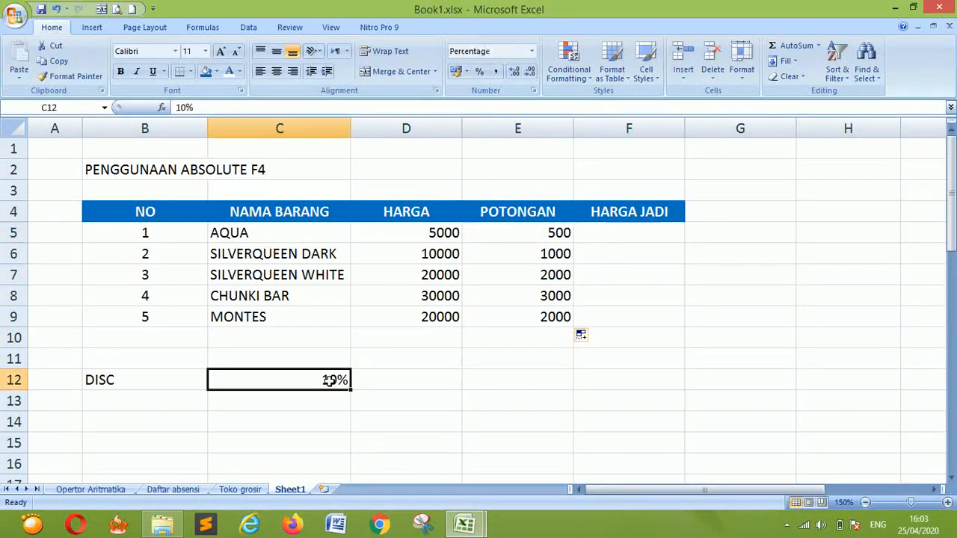
left_click(543, 252)
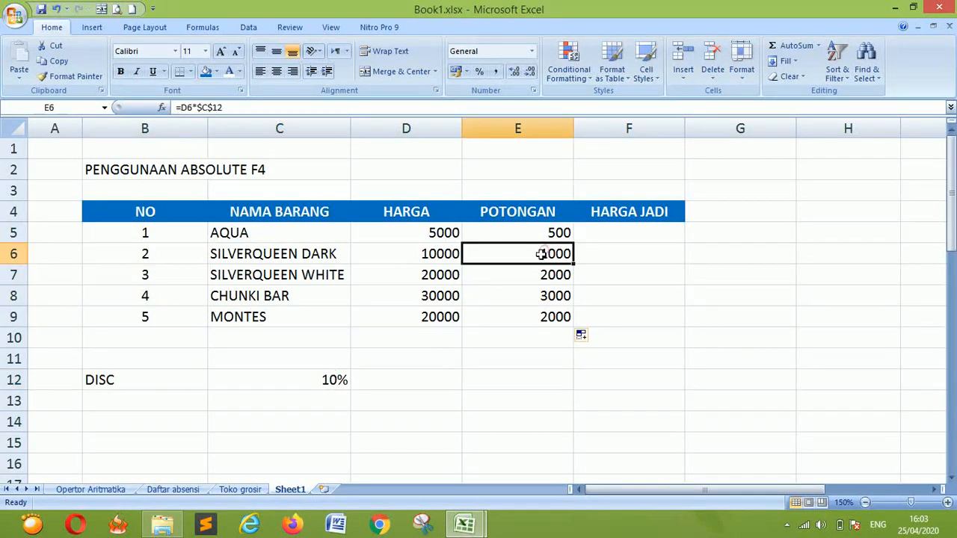
left_click(439, 255)
left_click(314, 381)
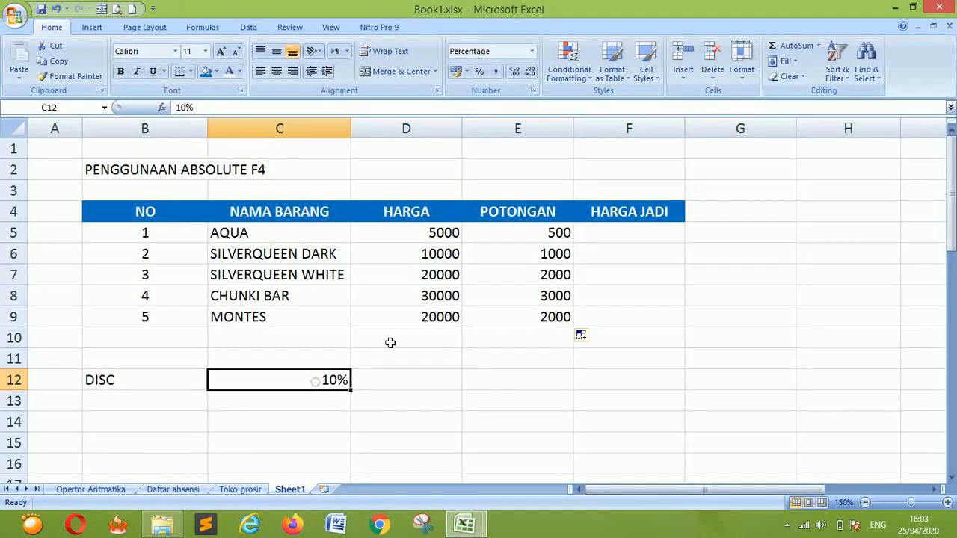
left_click(438, 275)
left_click(336, 380)
left_click(452, 295)
left_click(326, 384)
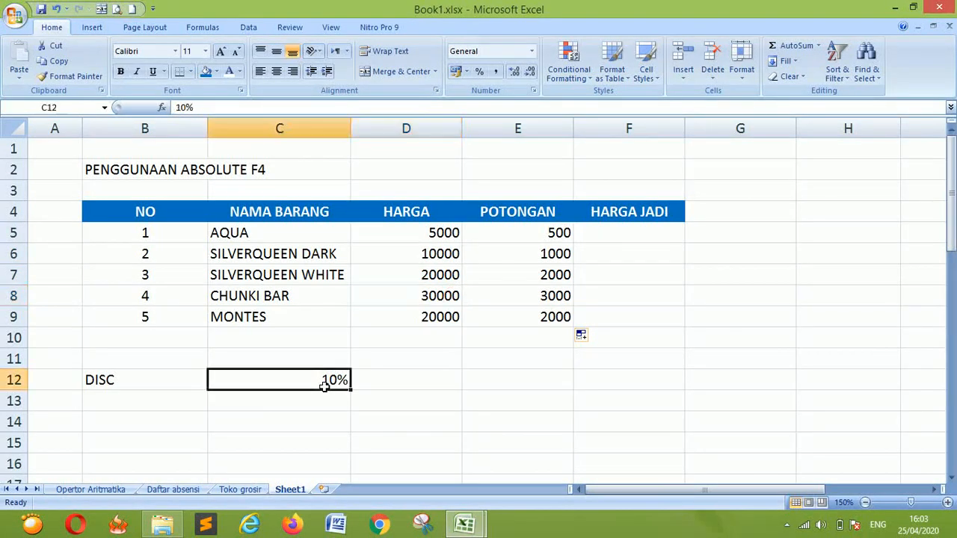
left_click(437, 320)
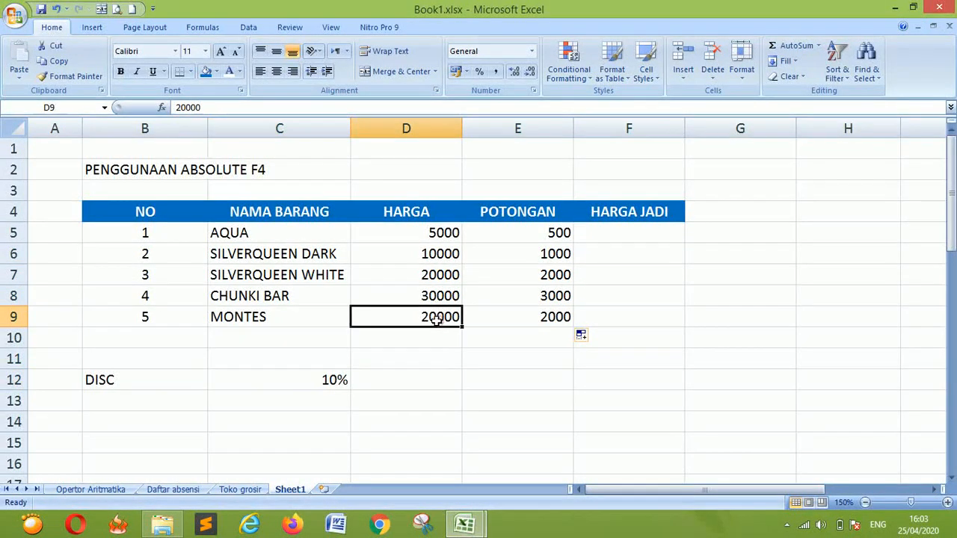
left_click(335, 380)
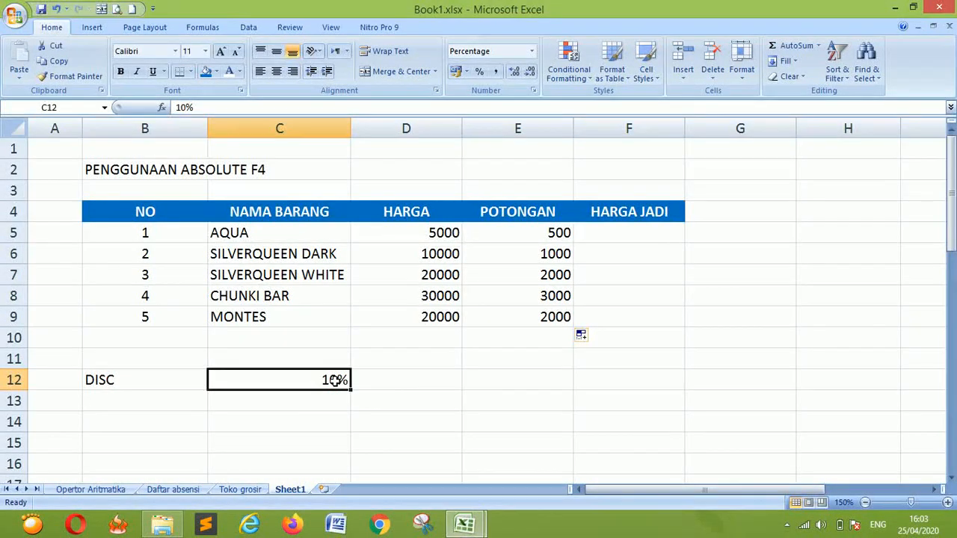
Calculate AQUA's HARGA JADI in F5 with =D5-E5 and fill the formula down to F9.
left_click(619, 230)
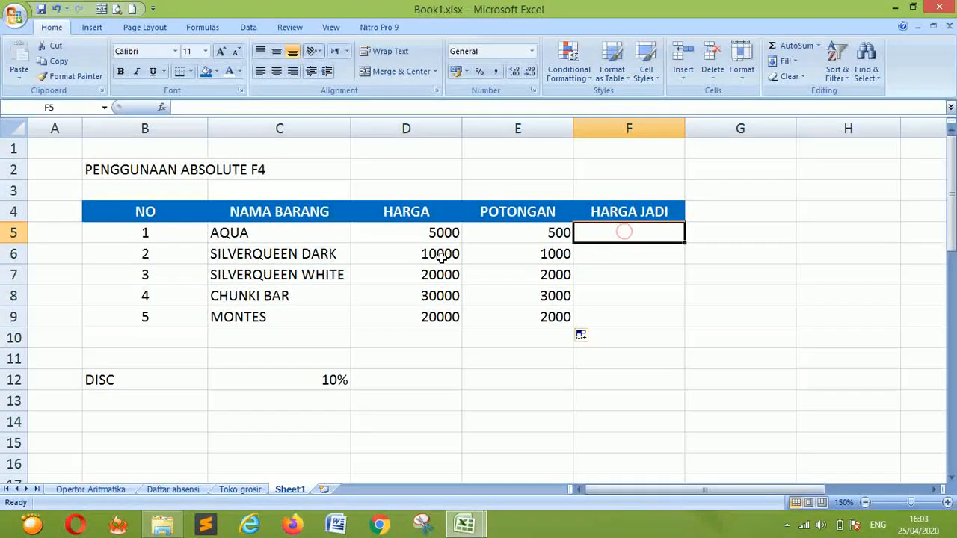
left_click(425, 237)
left_click(564, 220)
left_click(616, 233)
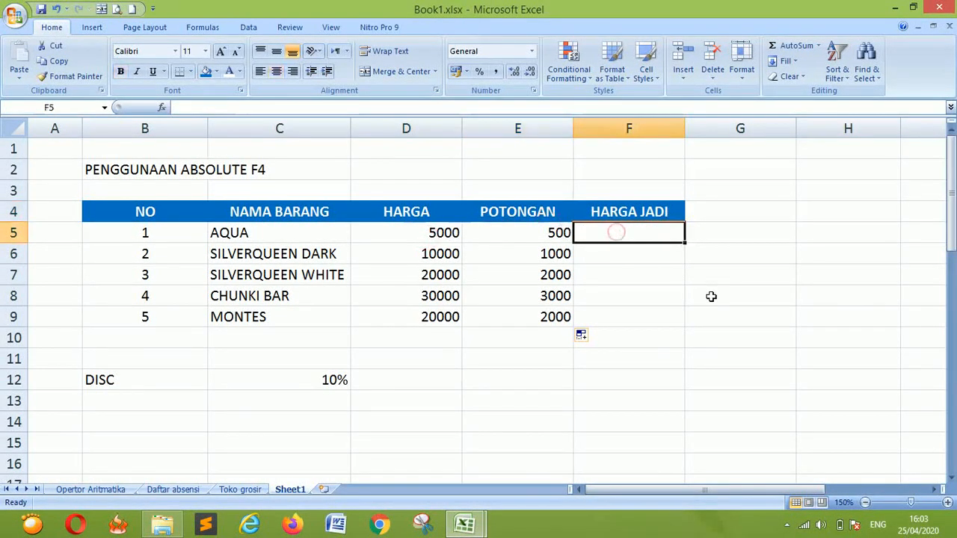
type("=")
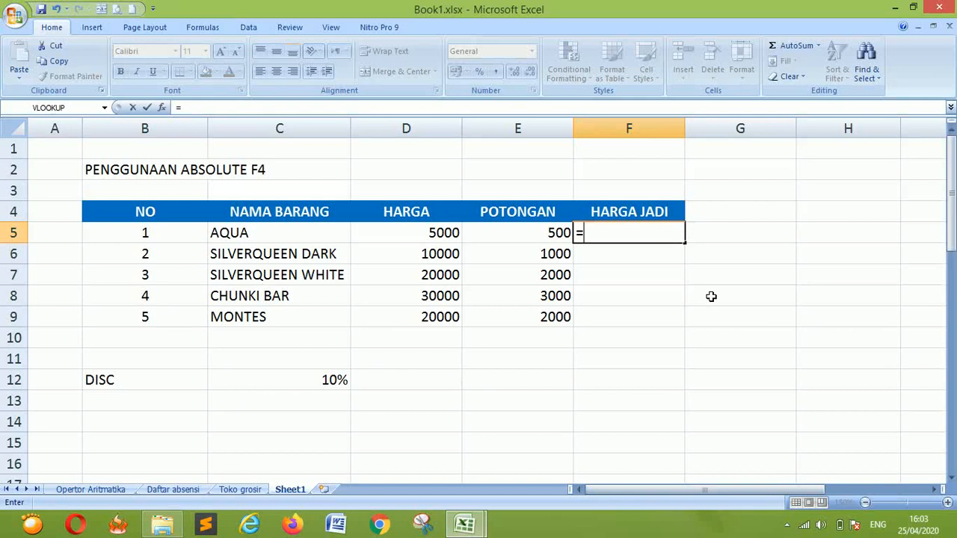
left_click(399, 237)
type("-")
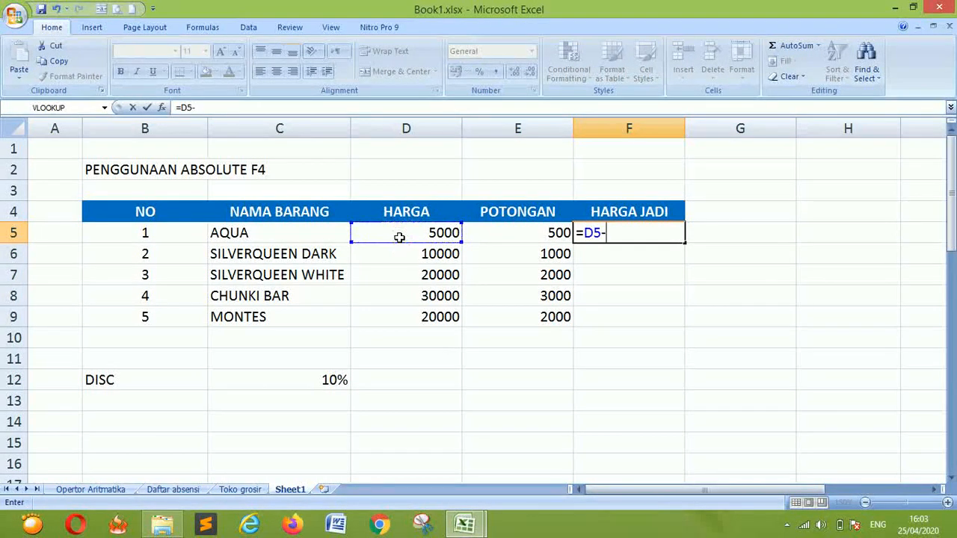
left_click(544, 233)
key("Return")
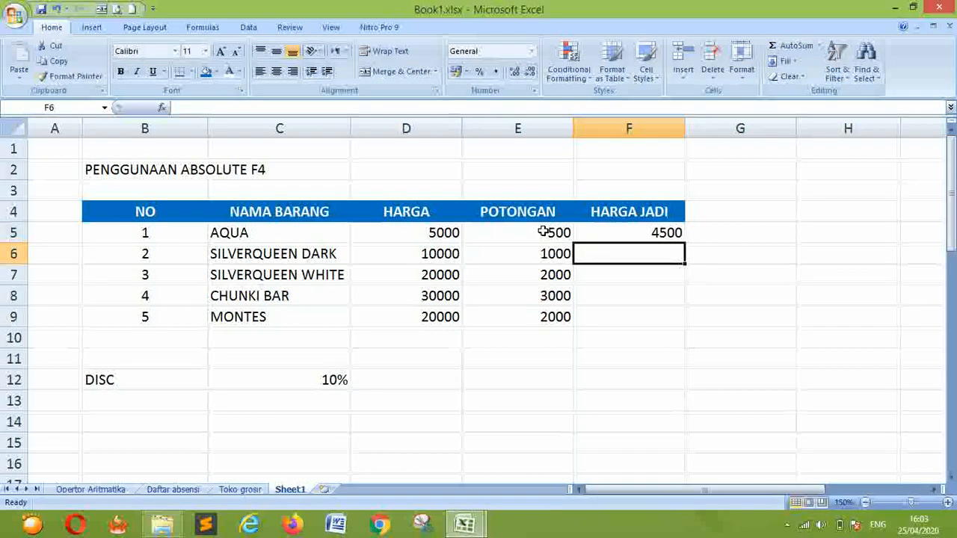
left_click(655, 228)
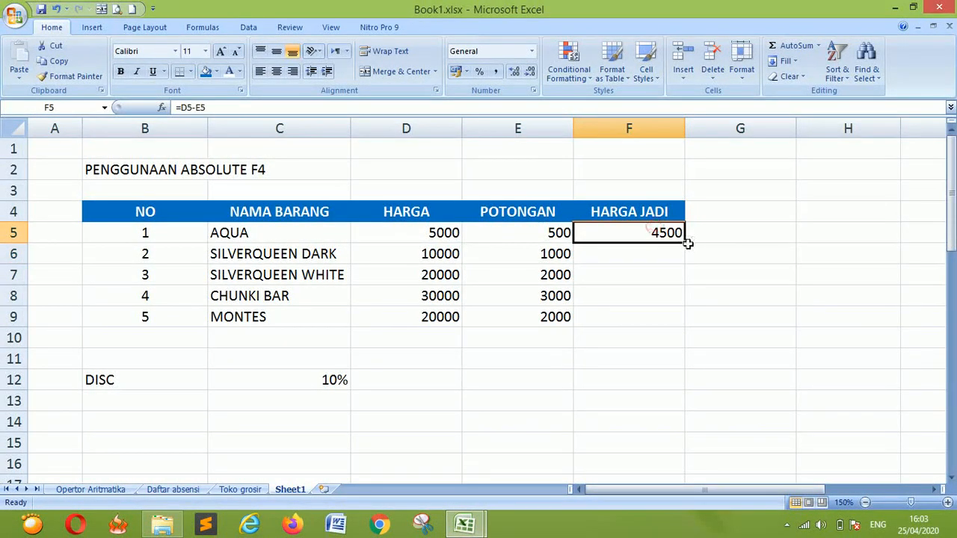
left_click_drag(686, 244, 678, 324)
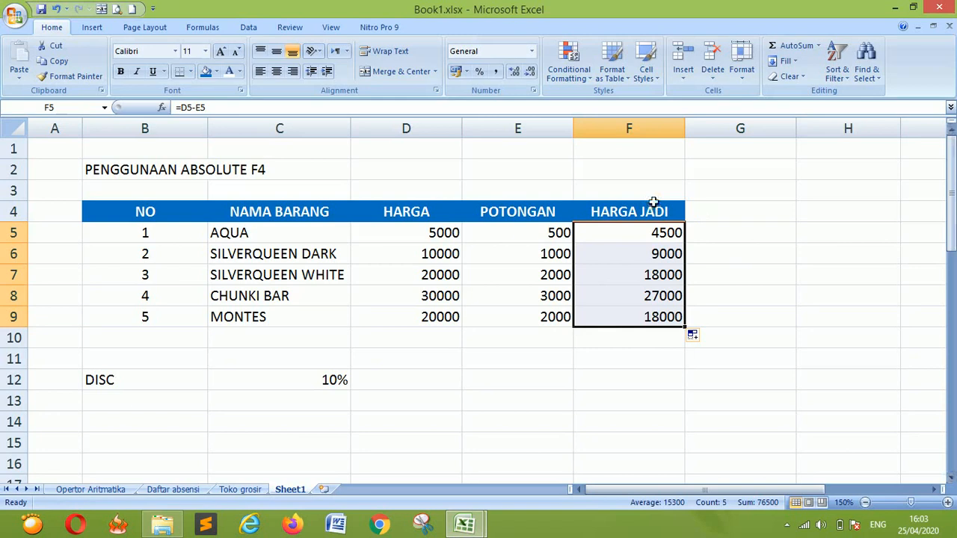
left_click(518, 128)
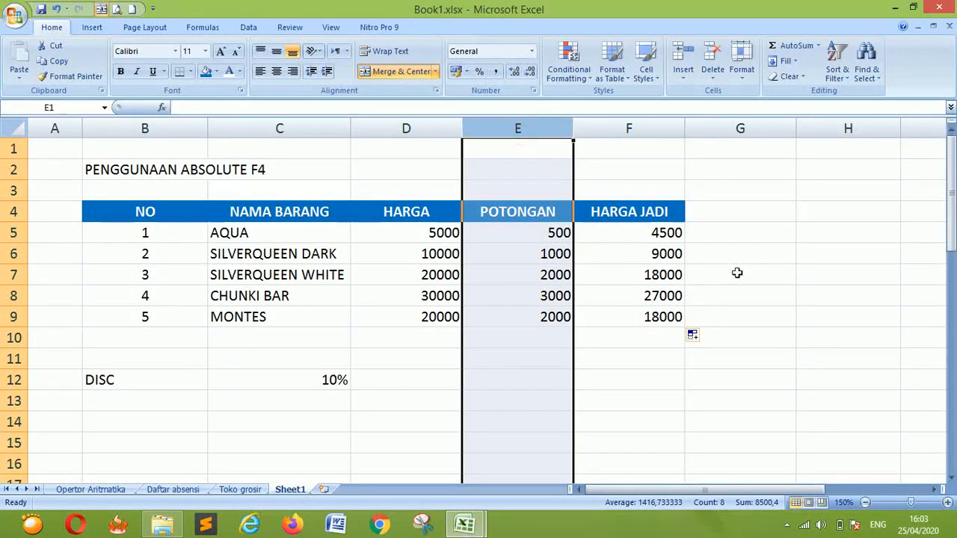
left_click(267, 380)
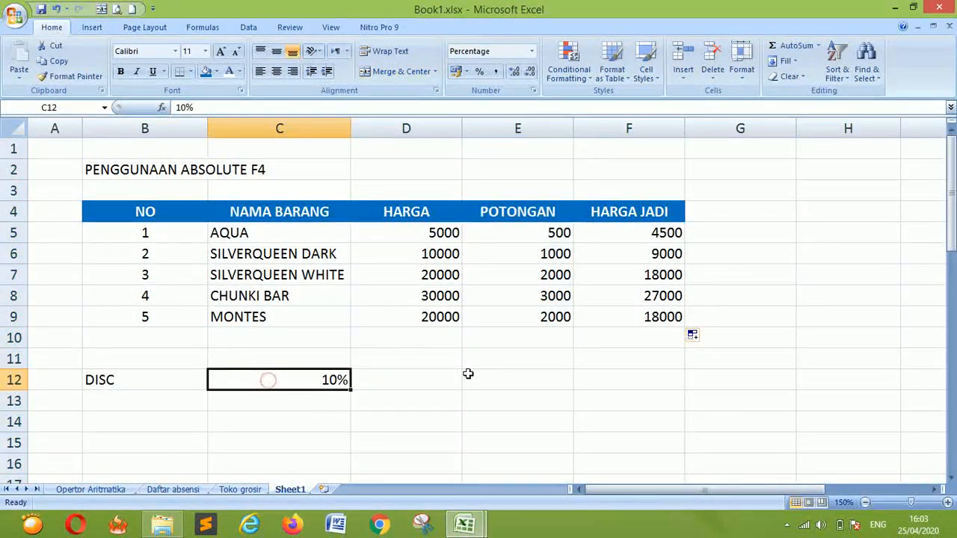
left_click(217, 170)
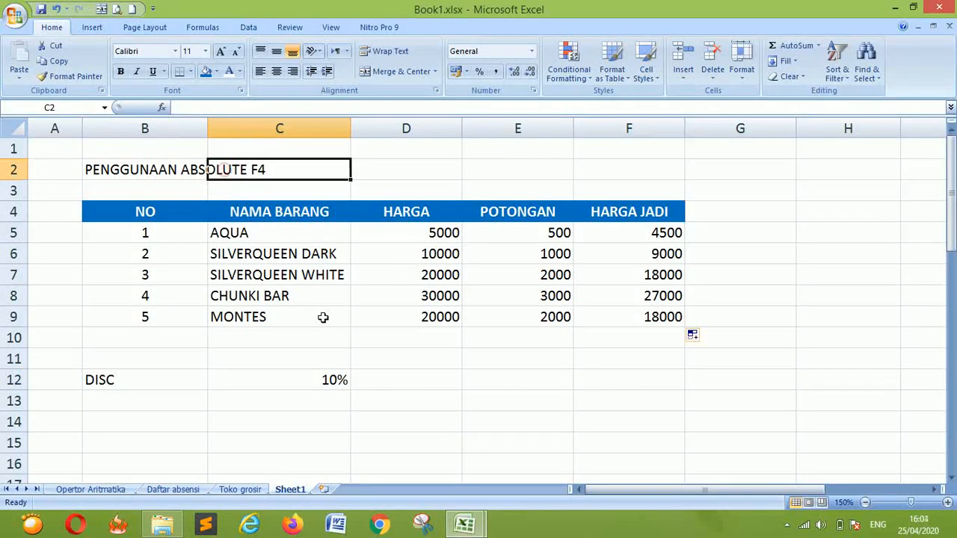
left_click(317, 380)
left_click(678, 396)
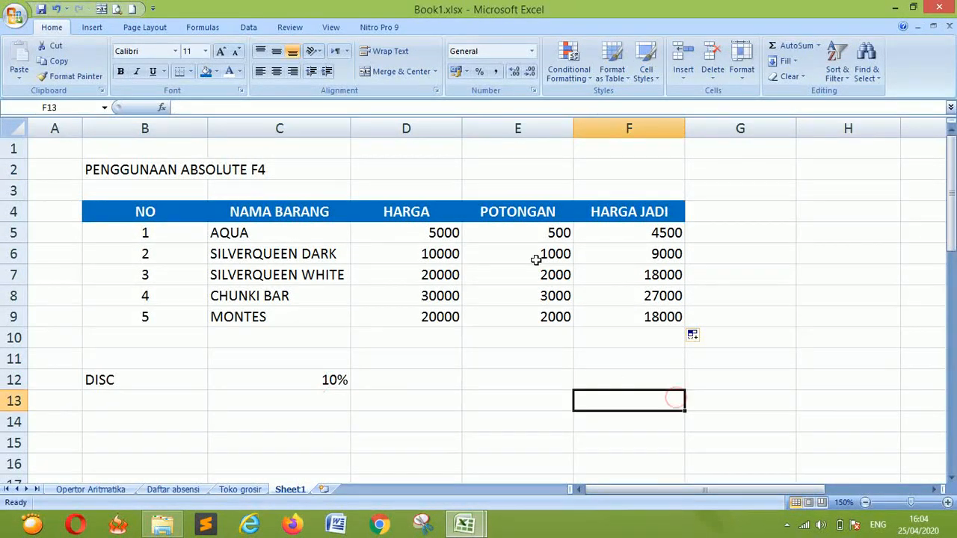
Replace the POTONGAN formulas in E5:E9 with a fixed-rate formula, entering =D5*10% in E5 and filling it down to E9.
left_click_drag(514, 237, 518, 315)
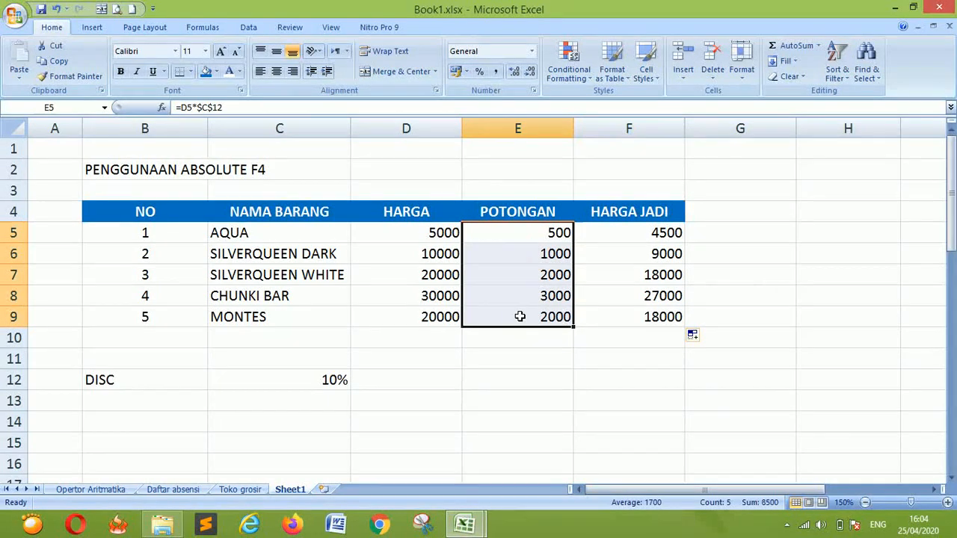
key("Delete")
left_click(495, 227)
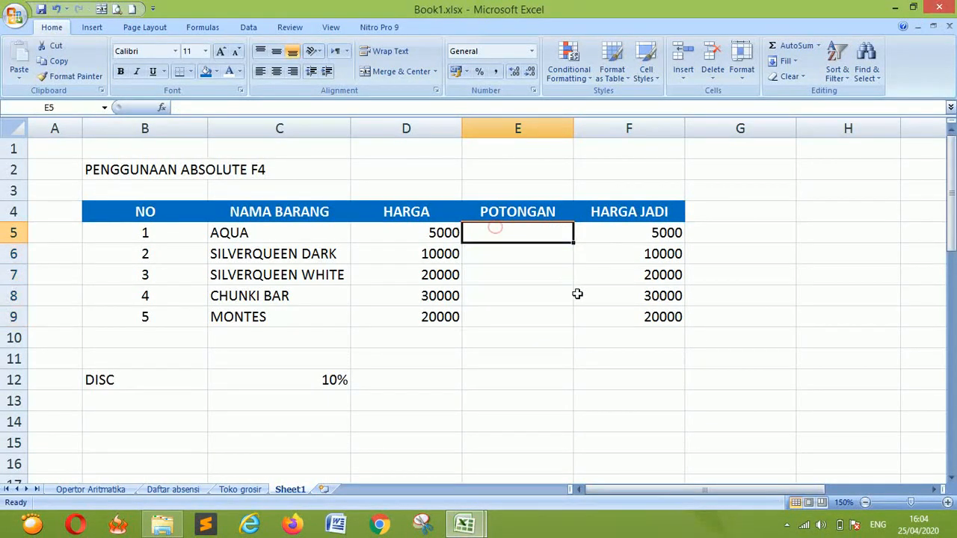
type("=")
left_click(433, 238)
type("*")
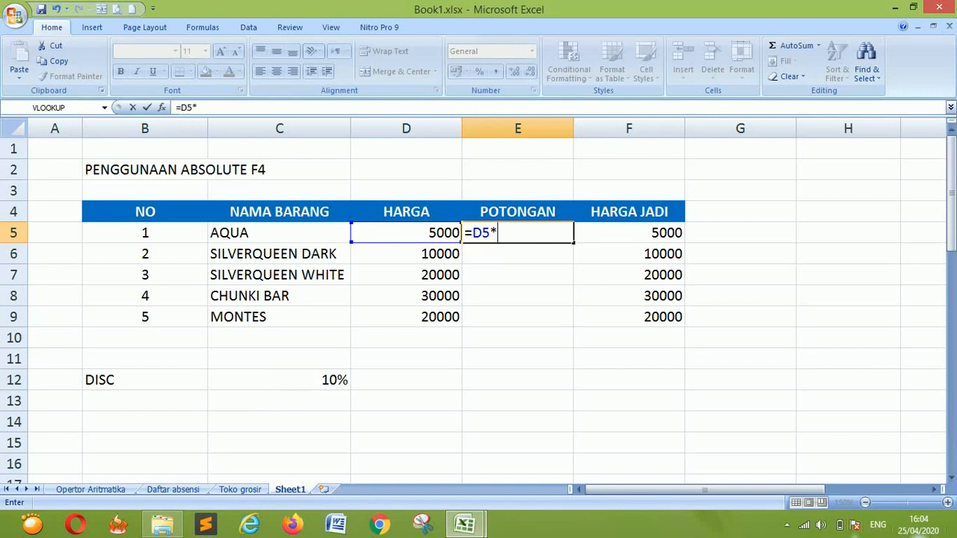
type("10")
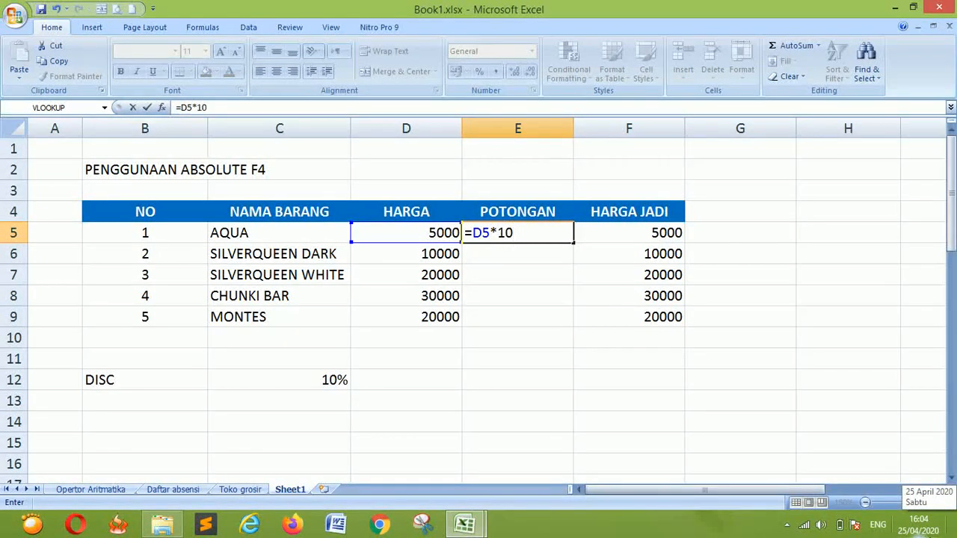
type("%")
key("Return")
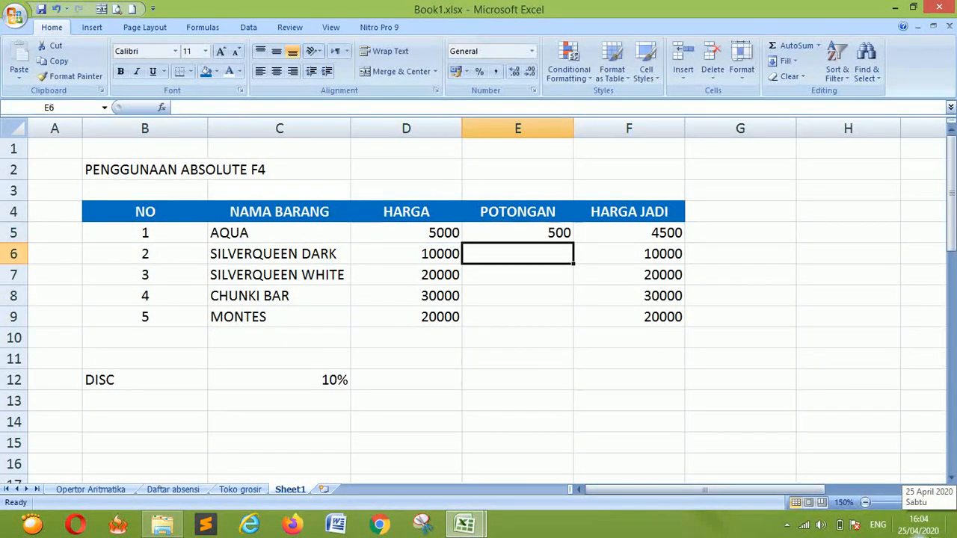
left_click(517, 229)
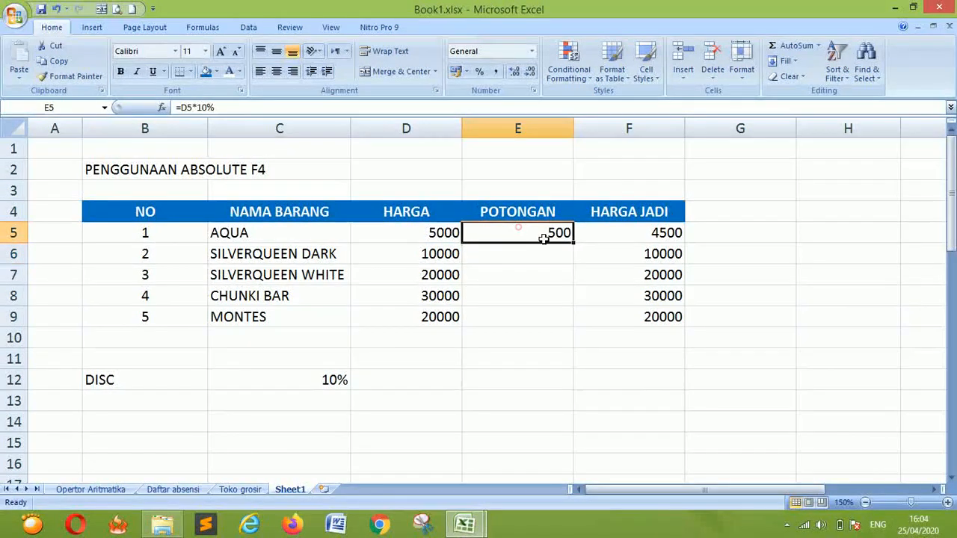
left_click_drag(571, 251, 568, 327)
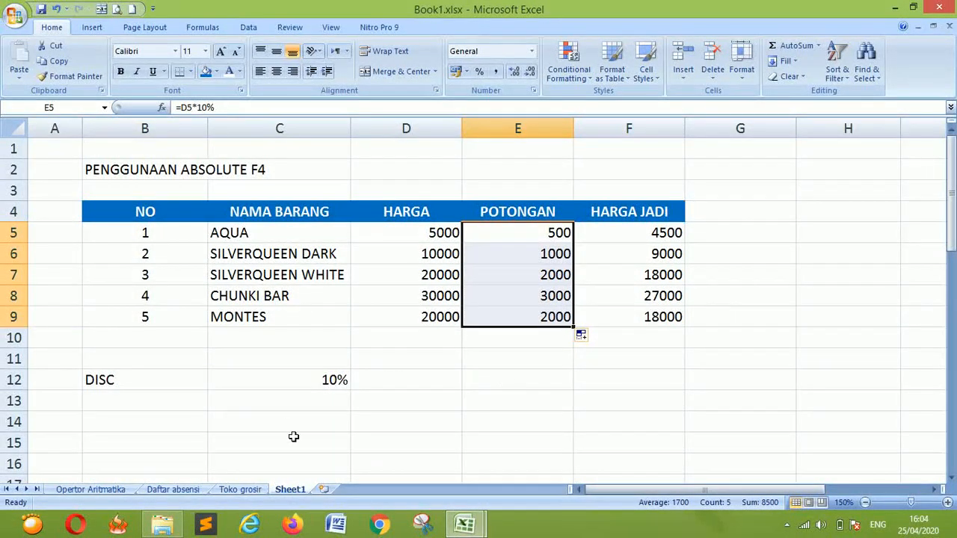
Compare the fixed-rate POTONGAN formulas in E5 to E7 with the DISC rate in C12 and the rest of the price table.
left_click(314, 385)
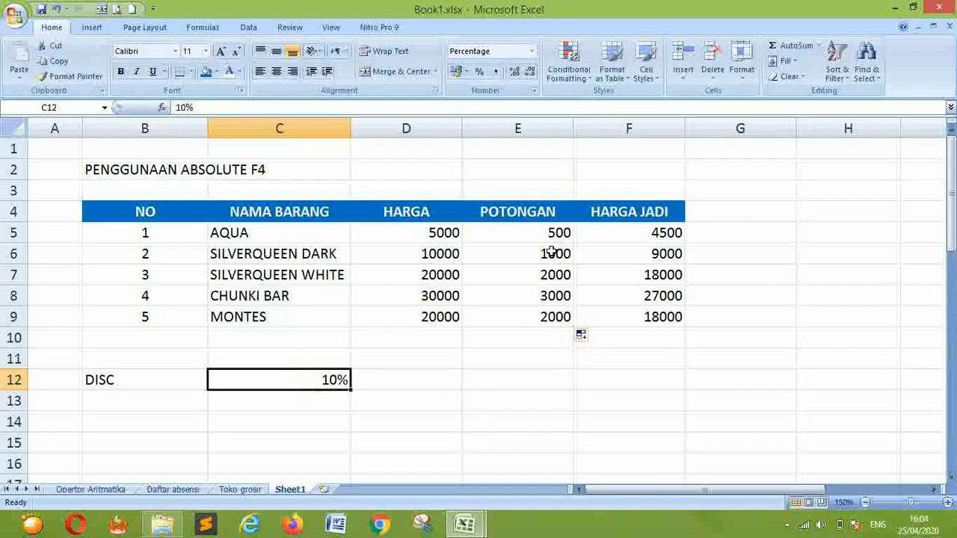
left_click(547, 251)
left_click(549, 231)
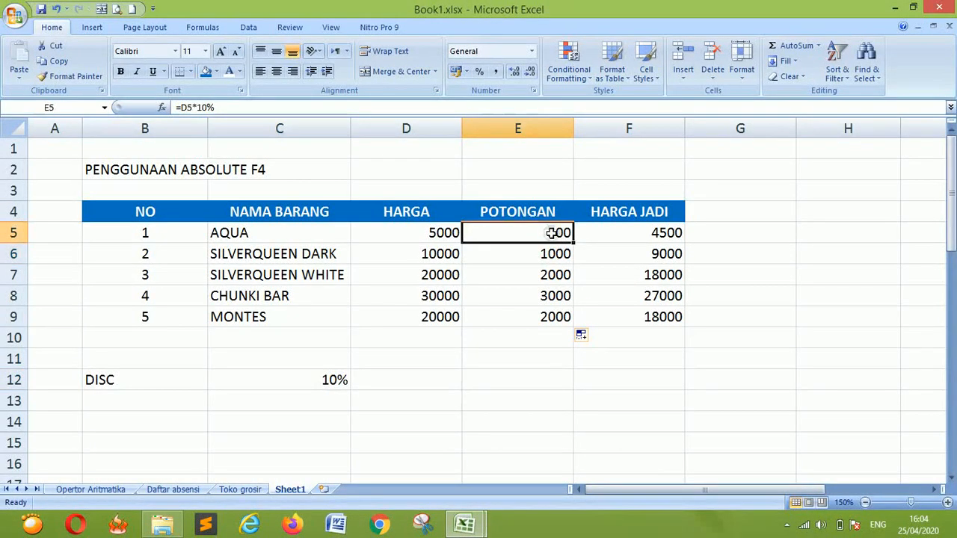
left_click(552, 273)
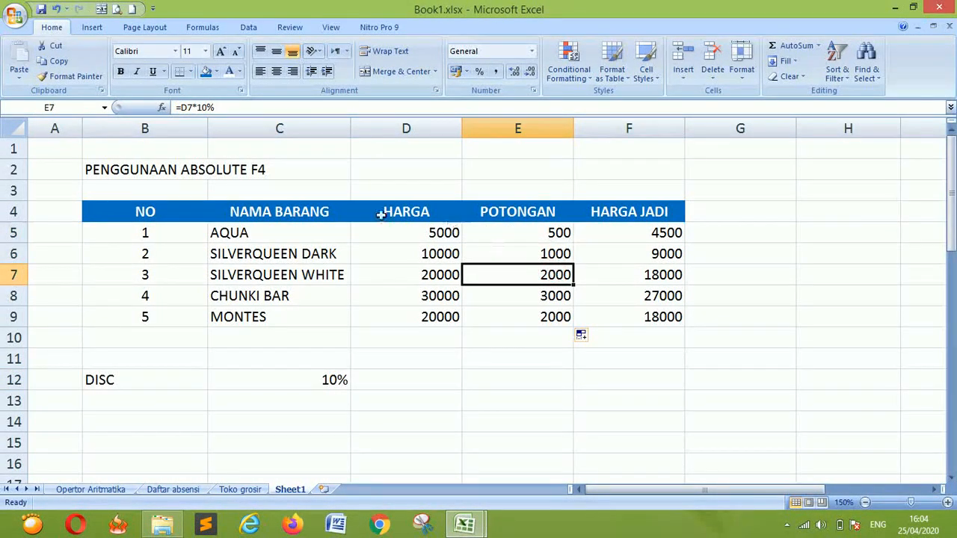
left_click(144, 189)
left_click_drag(126, 187, 639, 315)
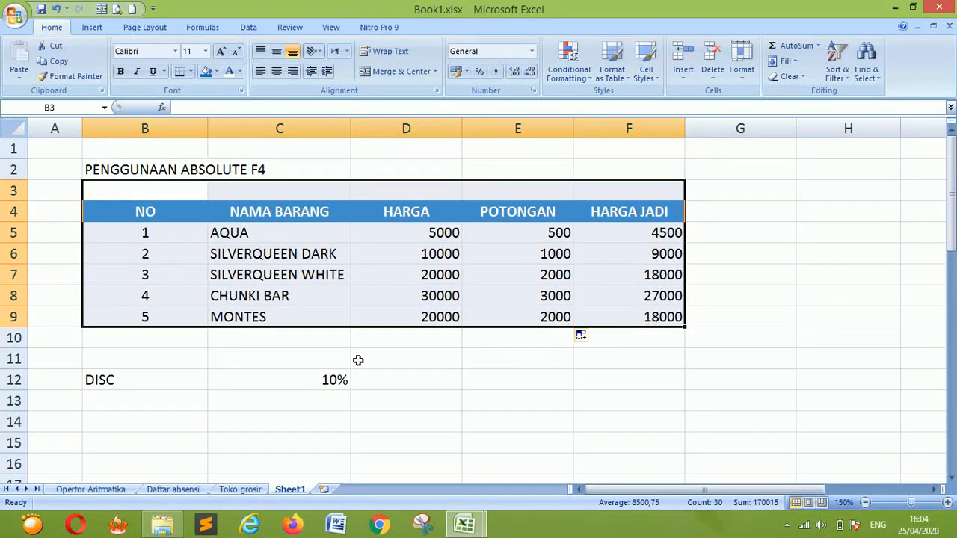
left_click(338, 381)
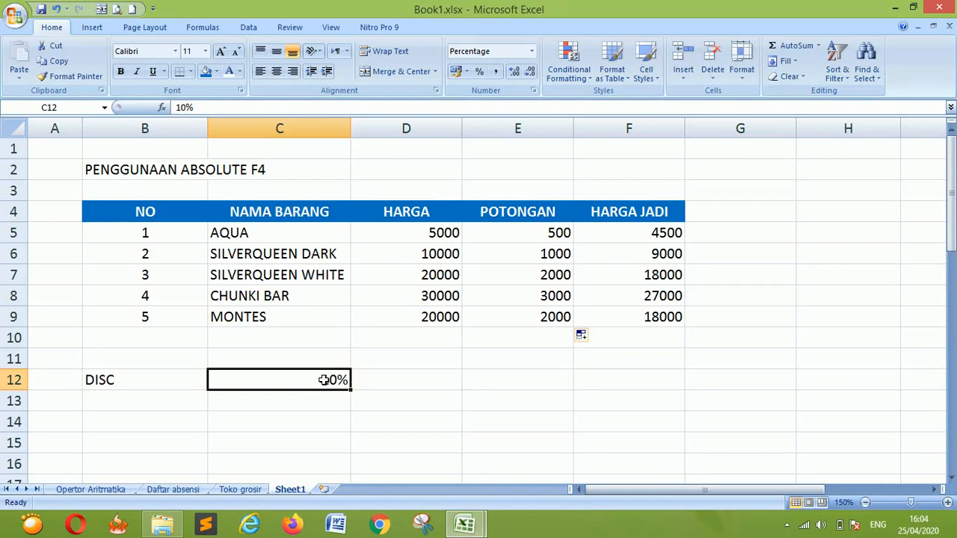
left_click(401, 293)
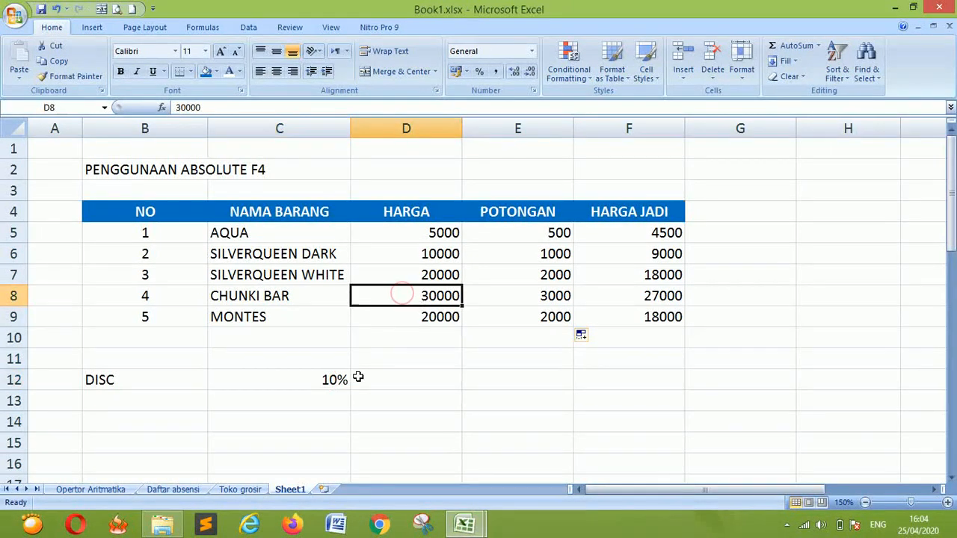
left_click(503, 398)
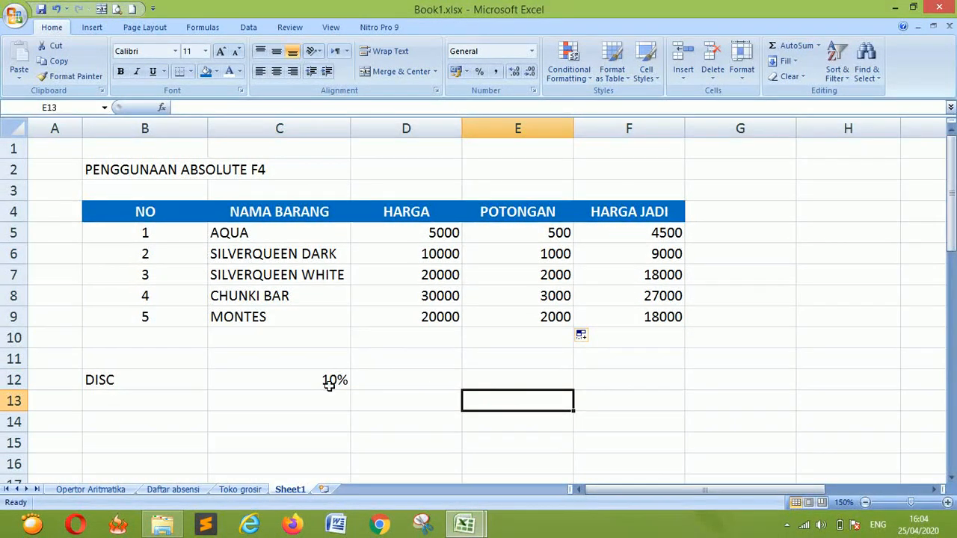
left_click(304, 379)
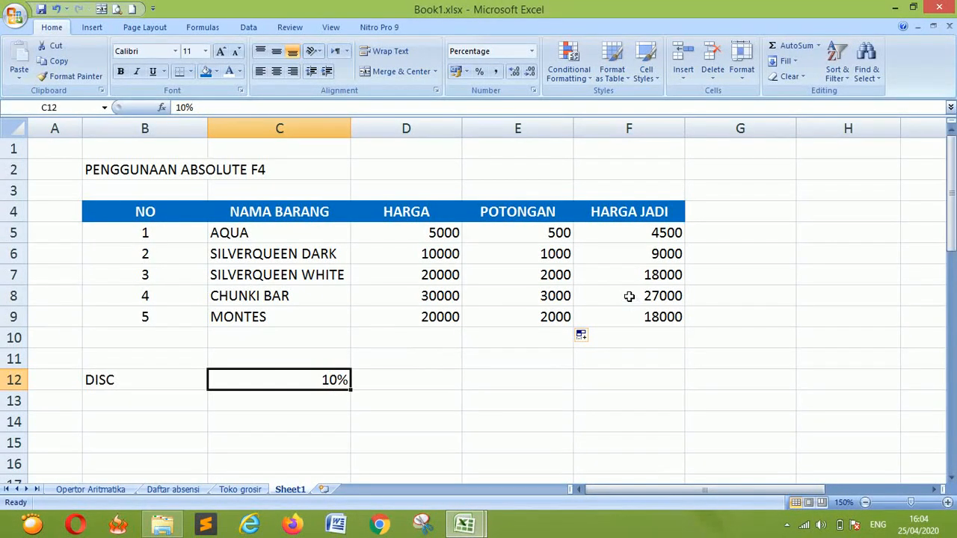
Change AQUA's discount formula in E5 to =D5*20% and fill it down the POTONGAN column to E9.
left_click(523, 232)
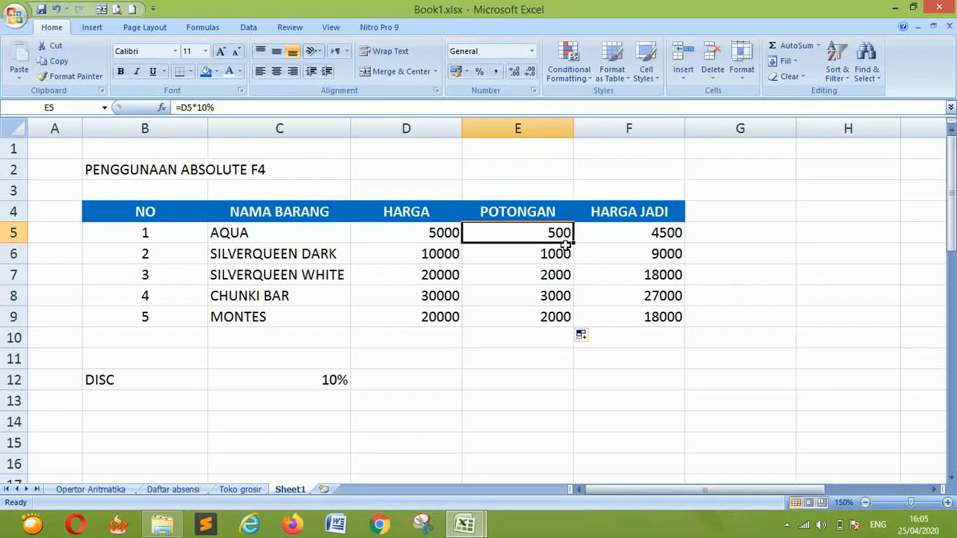
key("F2")
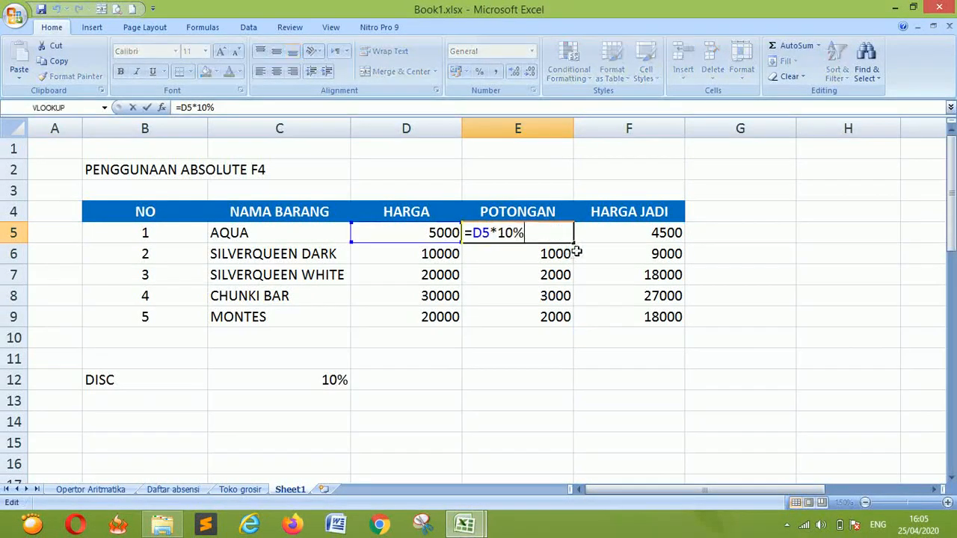
key("BackSpace")
key("BackSpace")
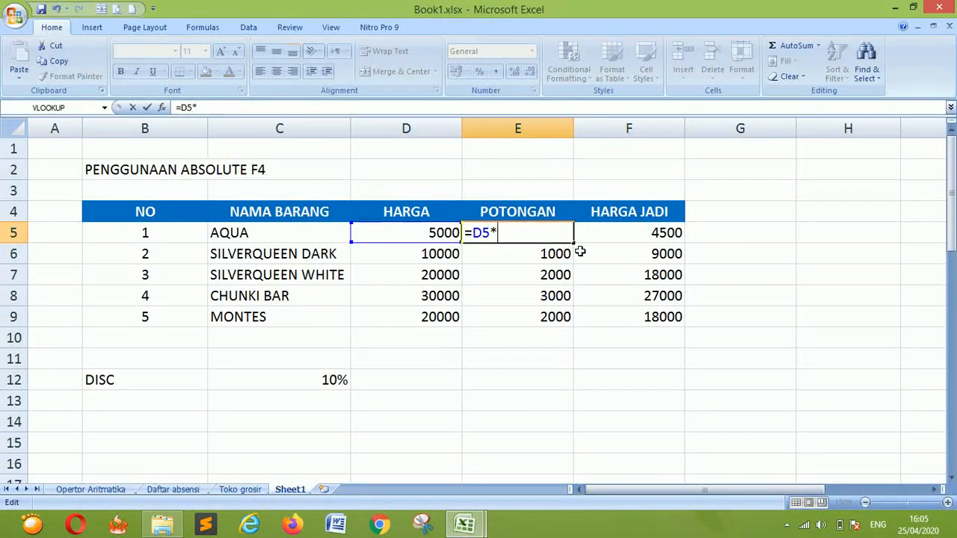
key("Return")
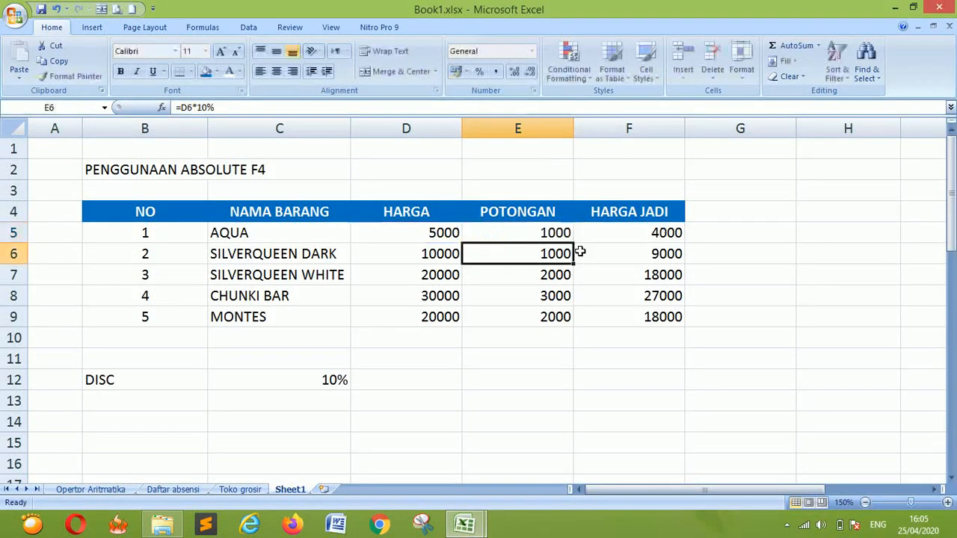
left_click(556, 232)
left_click_drag(572, 243, 570, 327)
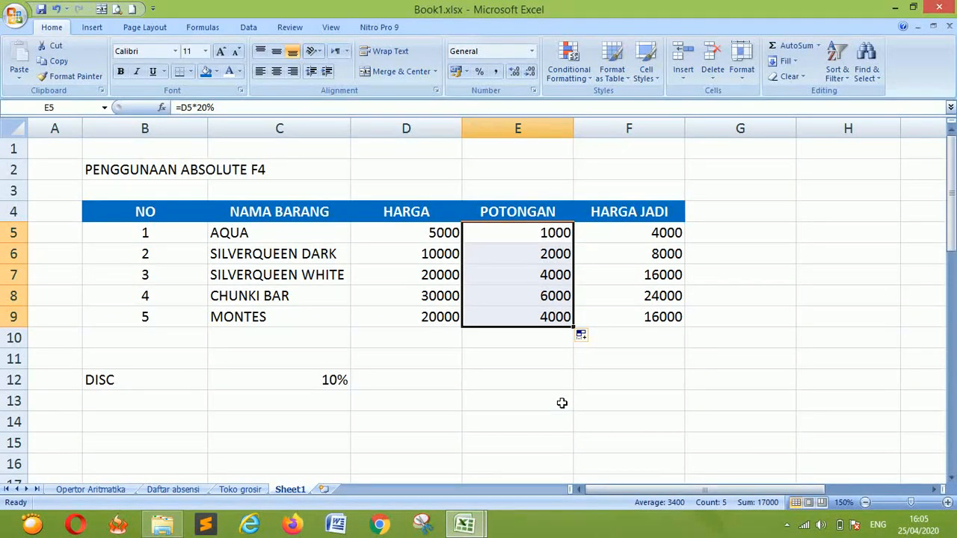
Clear the fixed-rate discounts in E5:E9 and enter =D5*$C$12 in E5, with an absolute reference to the DISC rate.
key("Delete")
left_click(706, 317)
left_click(531, 231)
type("=")
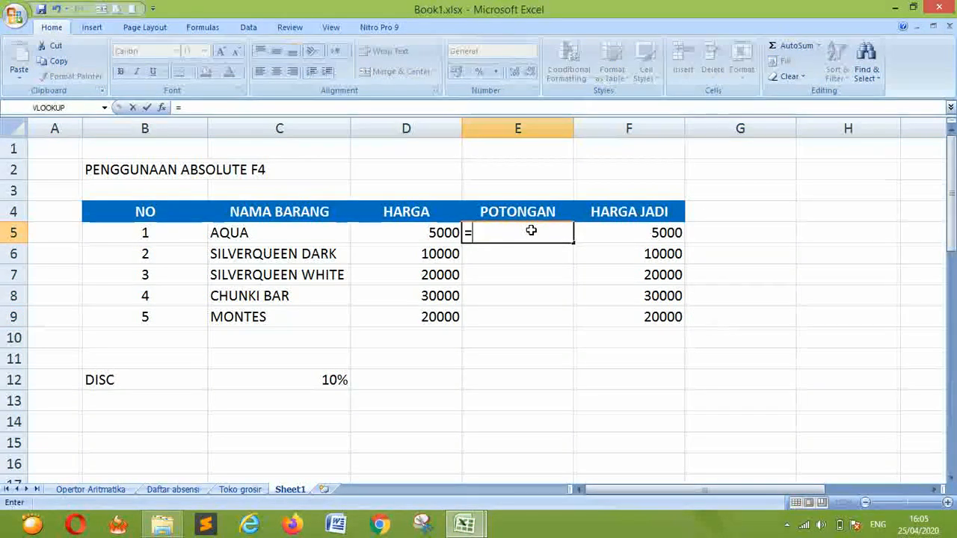
left_click(424, 232)
type("*")
left_click(323, 382)
key("F4")
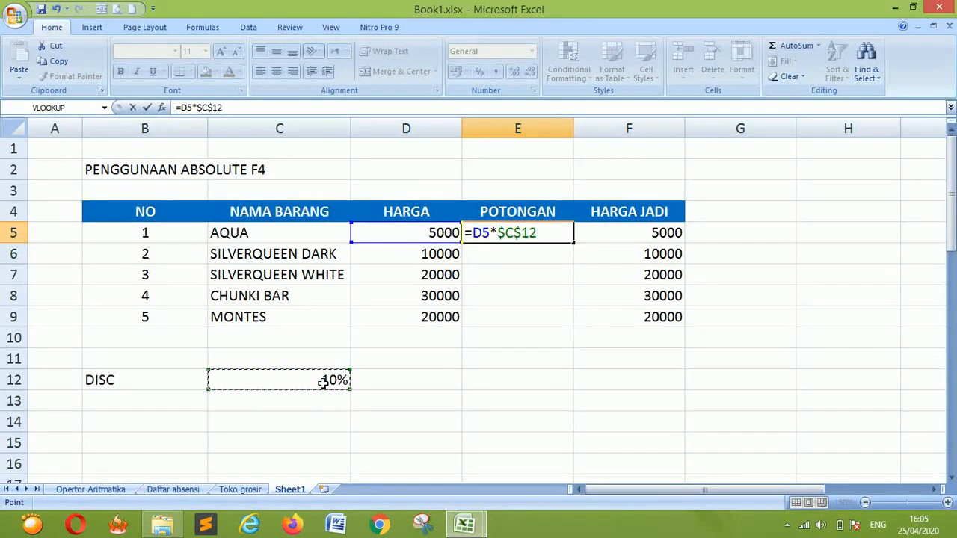
key("Return")
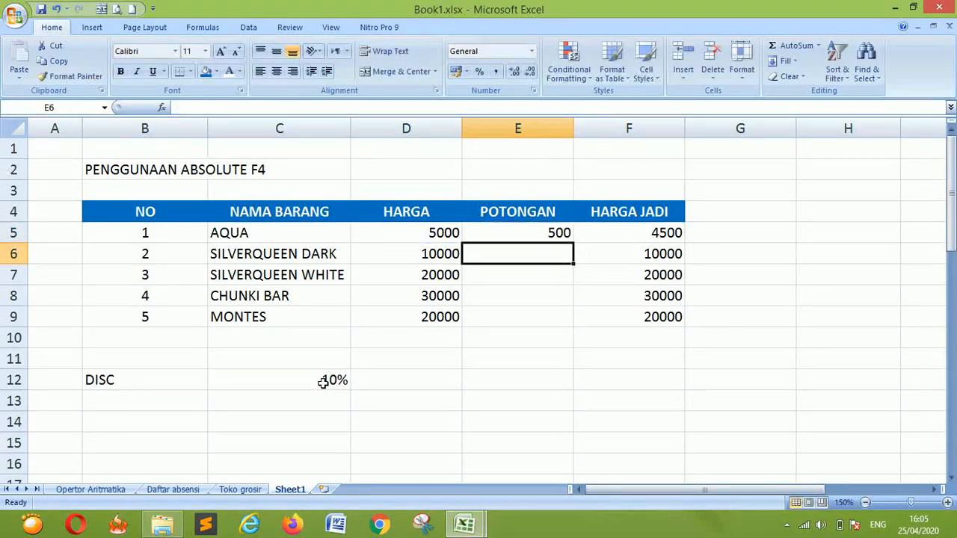
Fill the absolute-reference discount formula from E5 down the POTONGAN column to E9.
left_click(505, 234)
left_click_drag(572, 244, 560, 324)
left_click(613, 303)
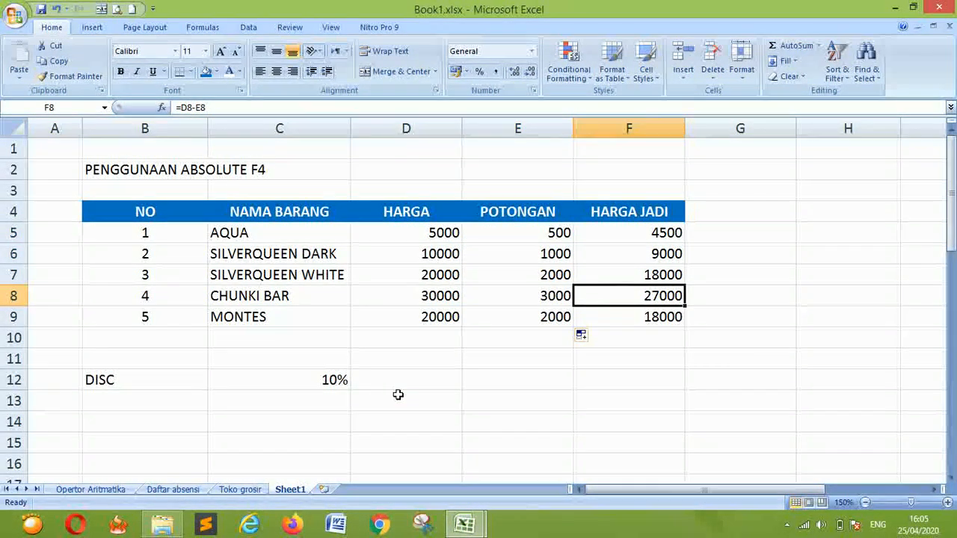
Set the DISC rate in C12 to 20% and check the recalculated POTONGAN and HARGA JADI values in E5:F9.
left_click(334, 382)
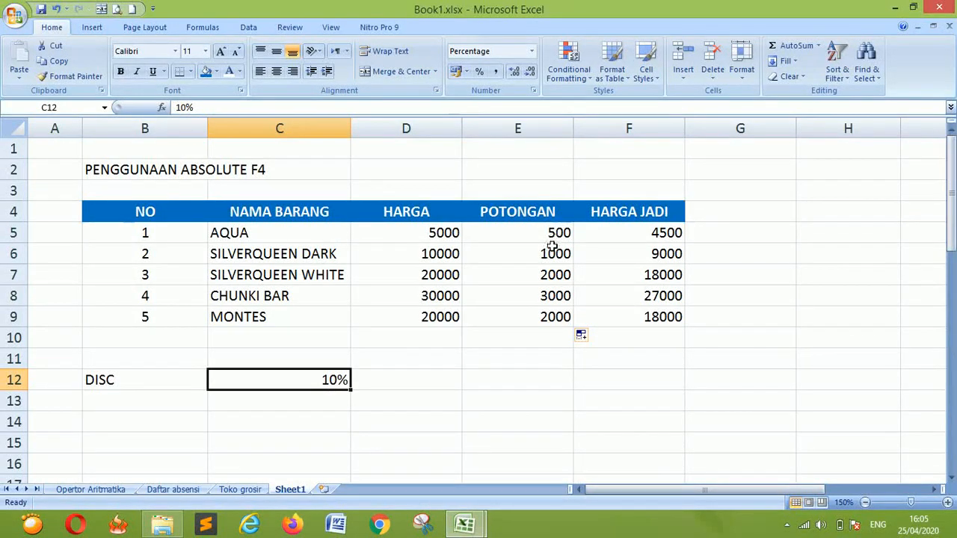
type("20")
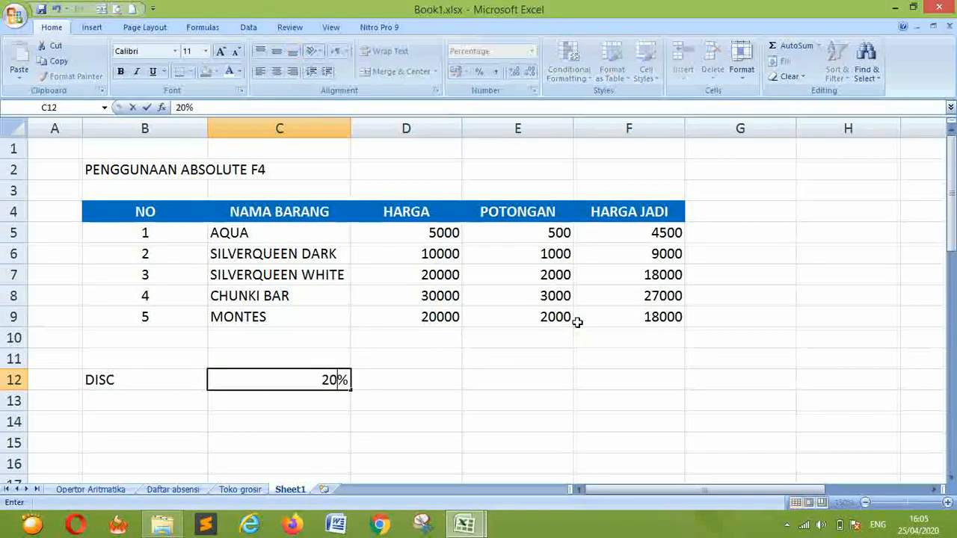
key("Return")
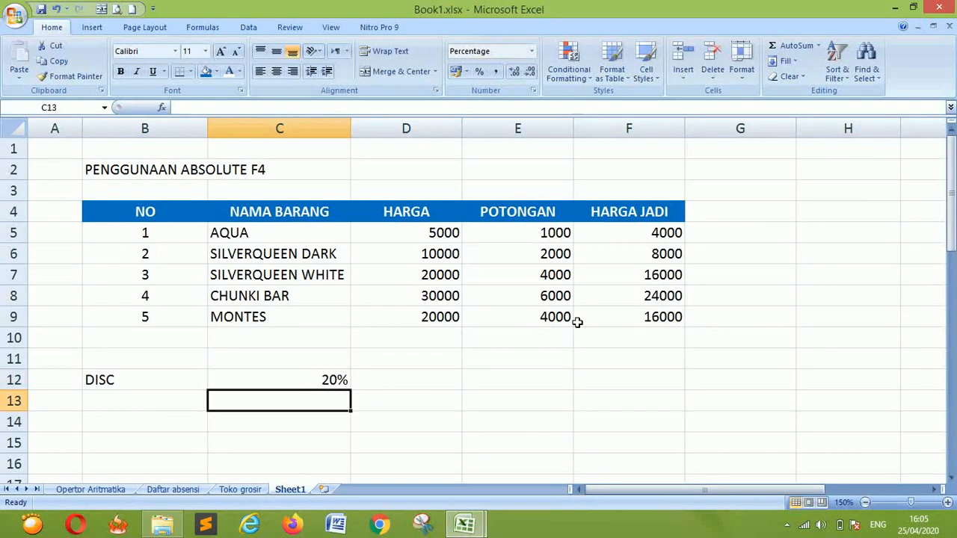
left_click_drag(547, 229, 648, 316)
left_click(424, 234)
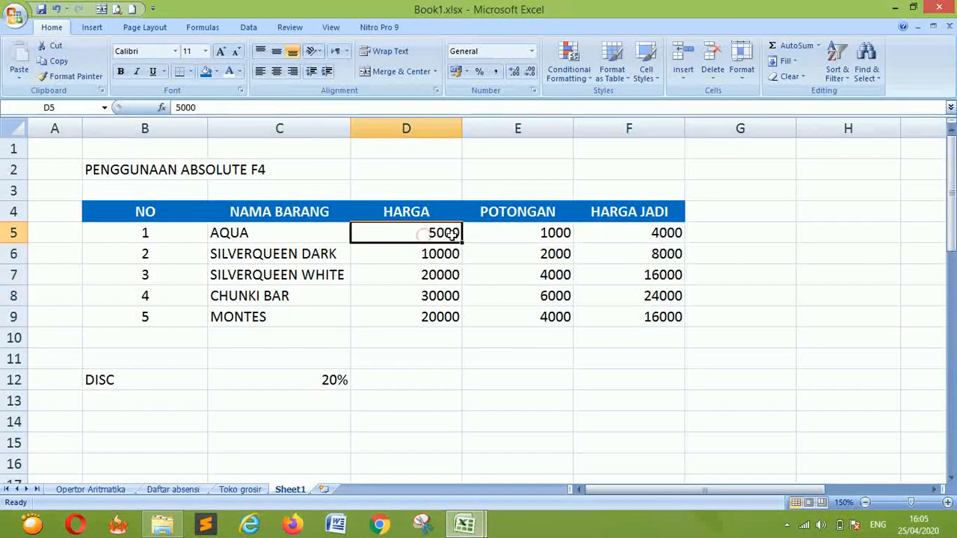
left_click(552, 233)
left_click(639, 233)
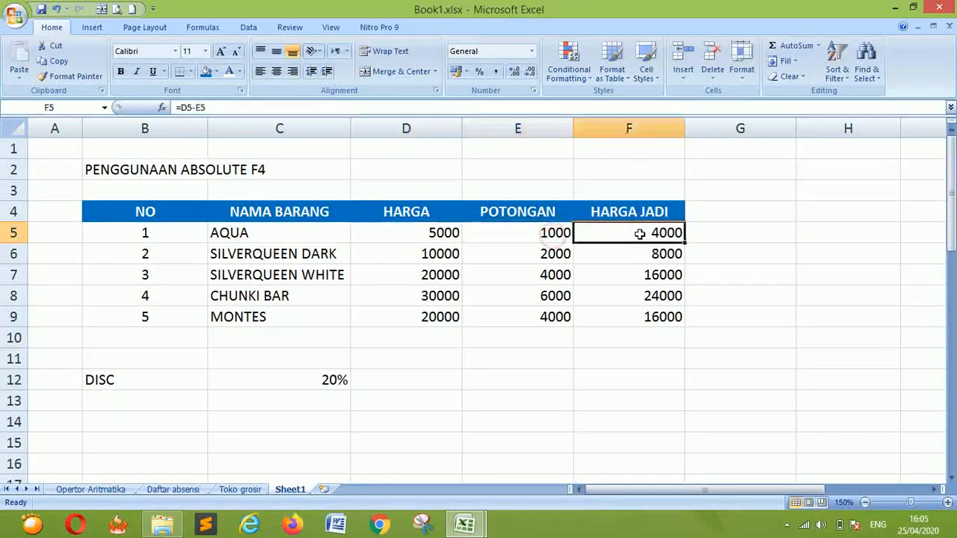
Set the DISC rate in C12 to 0%.
left_click(329, 380)
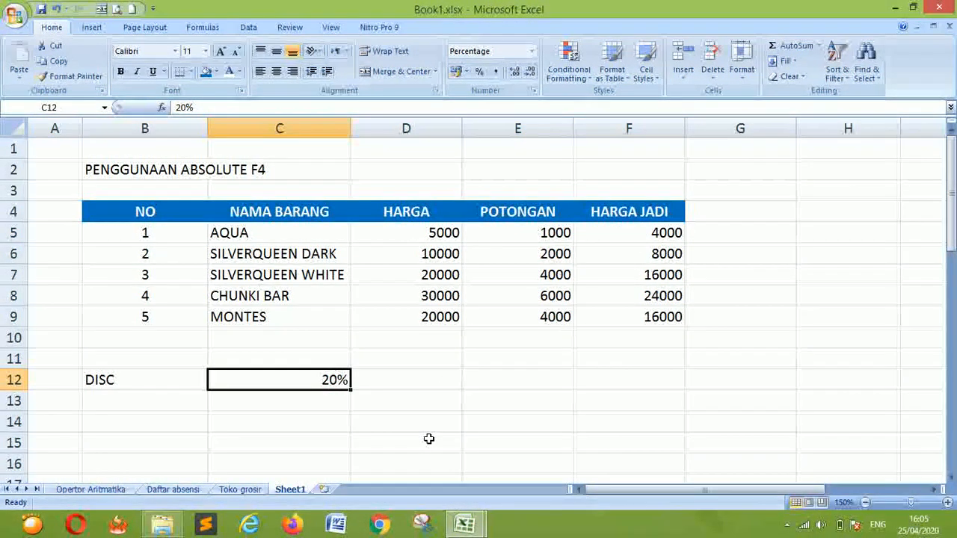
type("0")
key("Return")
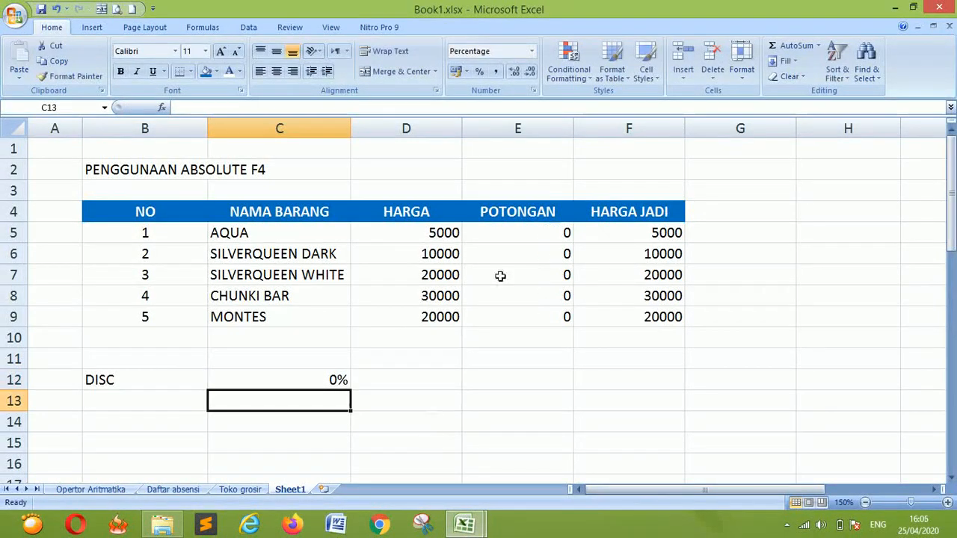
Examine AQUA's POTONGAN in E5 and the HARGA JADI results in F5 to F9 under the new DISC rate.
left_click(637, 236)
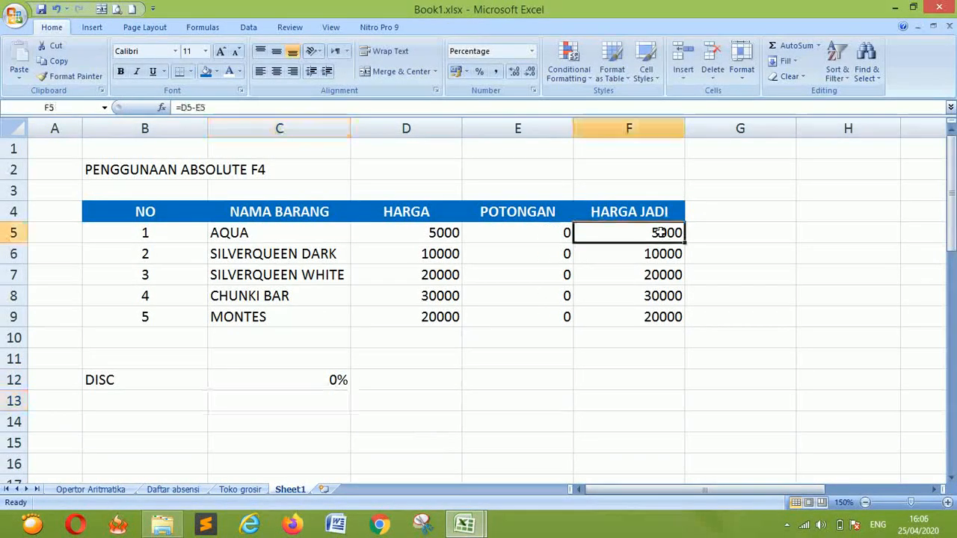
left_click(547, 241)
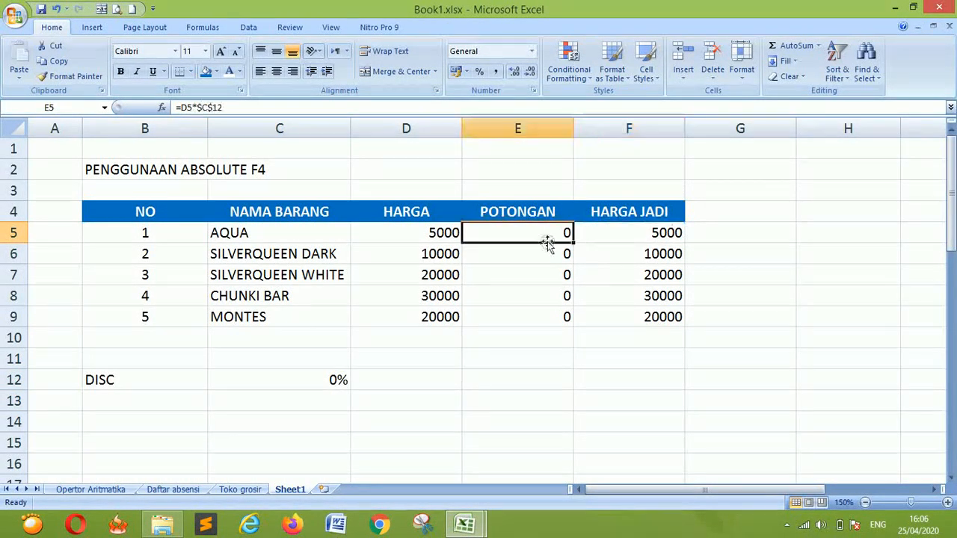
left_click(669, 232)
left_click(658, 258)
left_click(658, 297)
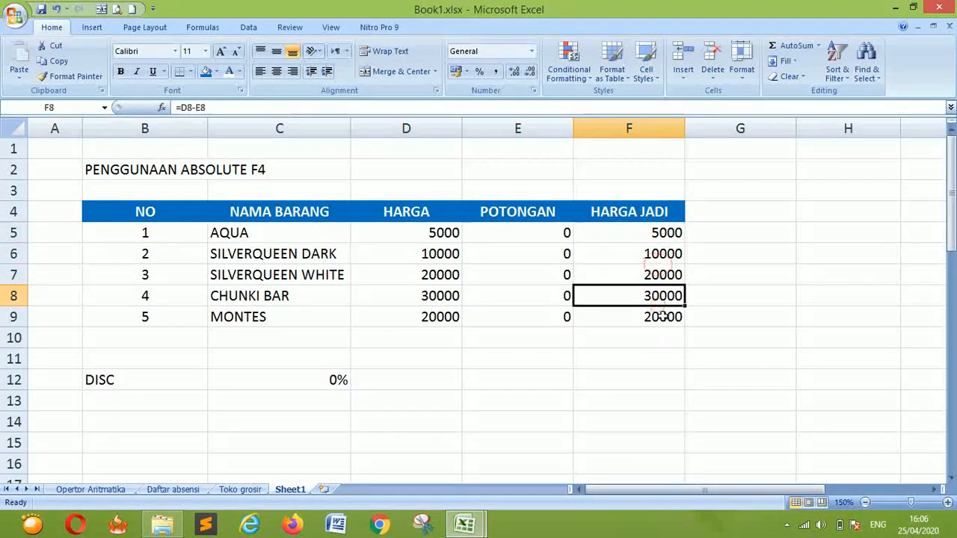
left_click(663, 317)
left_click(658, 251)
left_click(661, 236)
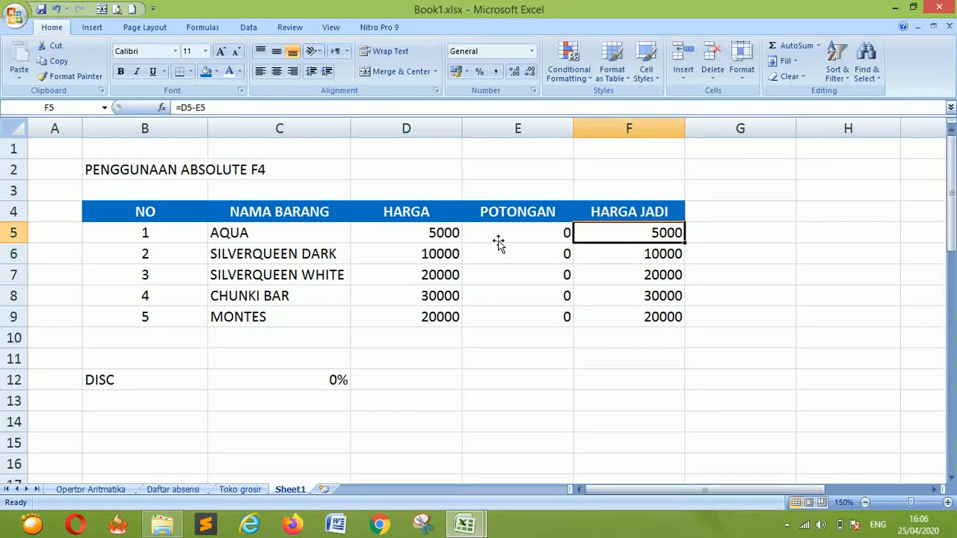
Clear the Uang Muka values in C29:C38 of the DEVELOPER INDAH PERMAI BERSERI price list.
left_click(298, 379)
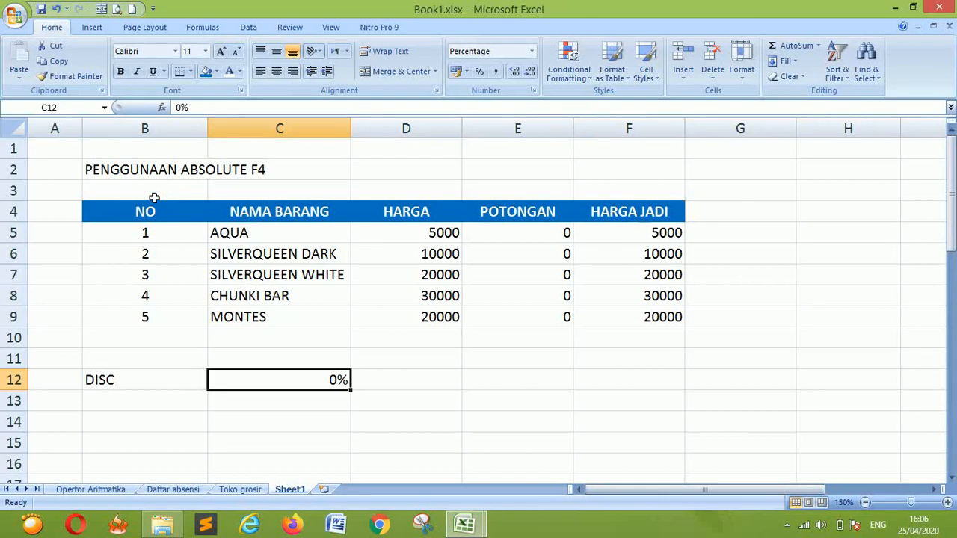
scroll(419, 321, "down", 1)
scroll(414, 336, "up", 1)
scroll(491, 359, "down", 1)
scroll(490, 359, "down", 3)
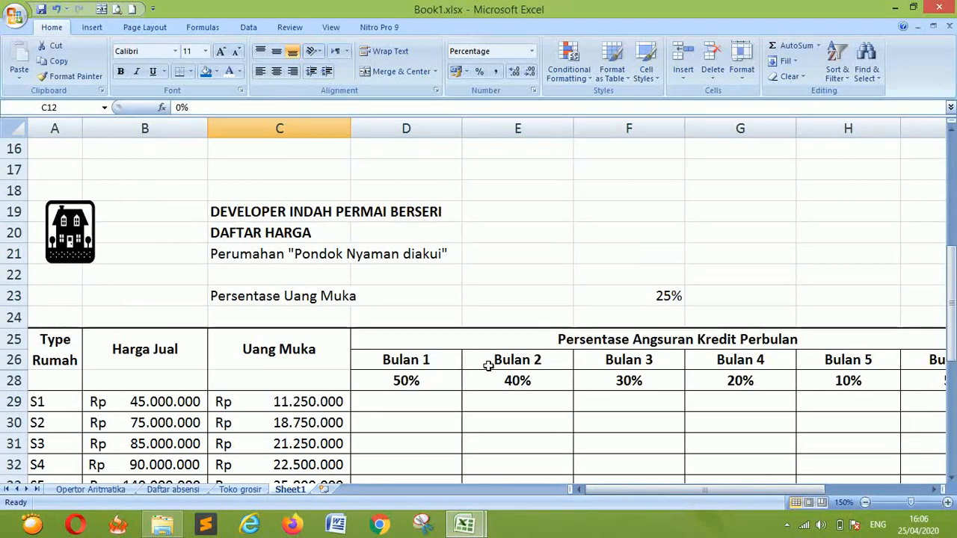
scroll(486, 366, "down", 2)
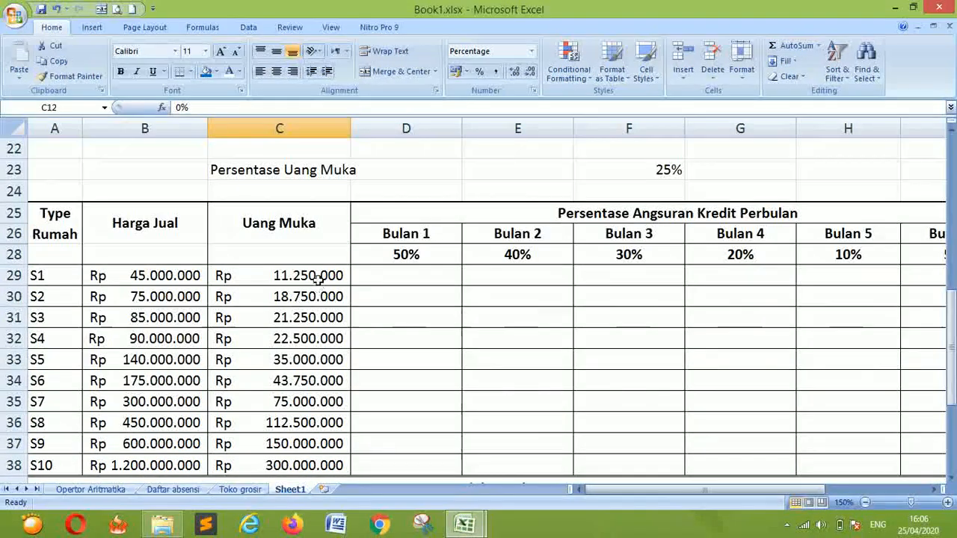
left_click_drag(321, 277, 341, 465)
key("Delete")
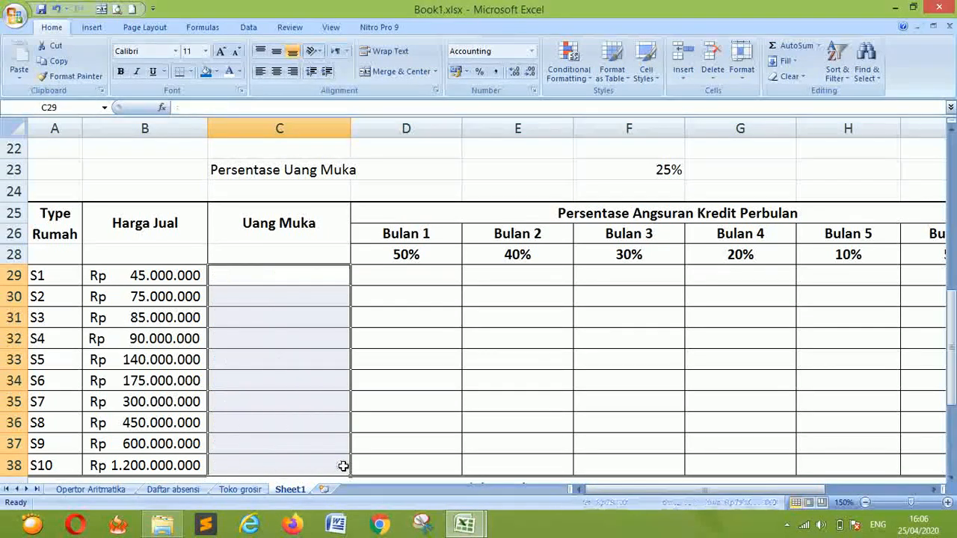
Examine the housing price list: Persentase Uang Muka in F23, the Type Rumah and Harga Jual columns, the instalment area and the summary rows.
scroll(271, 273, "up", 1)
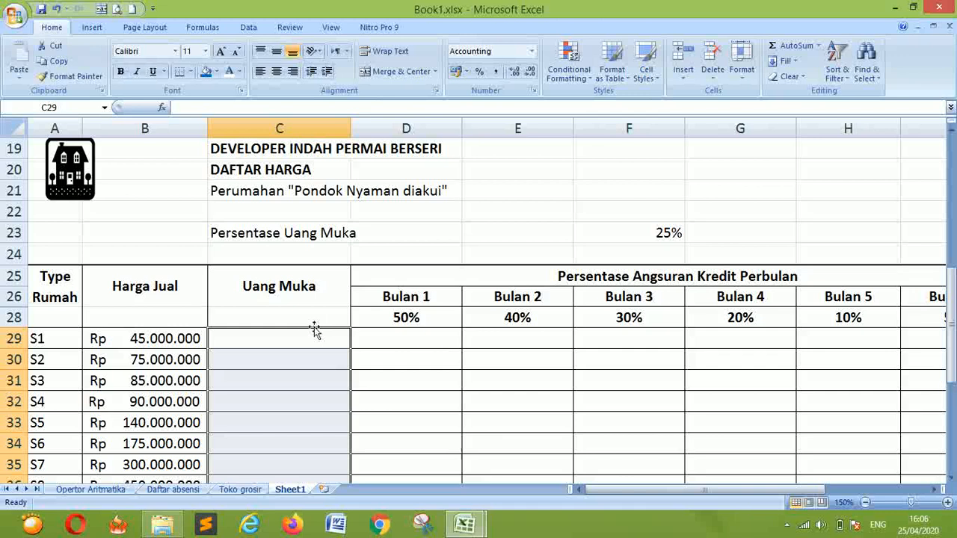
left_click(279, 234)
left_click(664, 235)
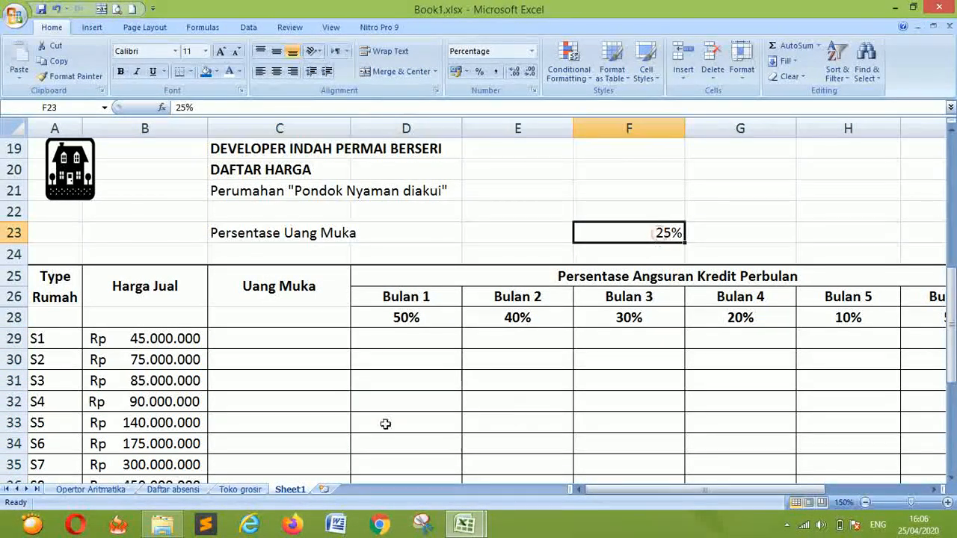
left_click_drag(305, 284, 590, 493)
left_click(407, 357)
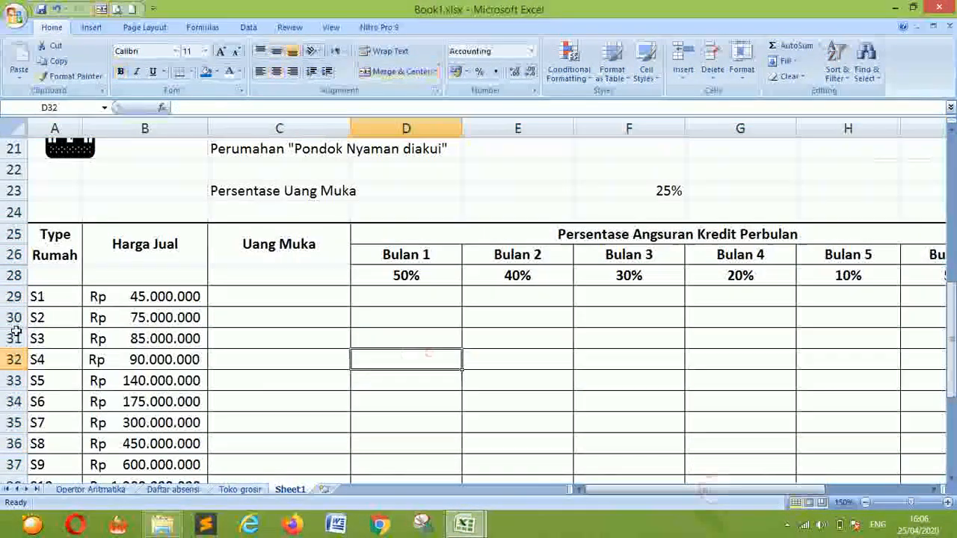
left_click(60, 254)
left_click(62, 297)
left_click(146, 255)
left_click(151, 316)
left_click(159, 396)
scroll(329, 327, "down", 4)
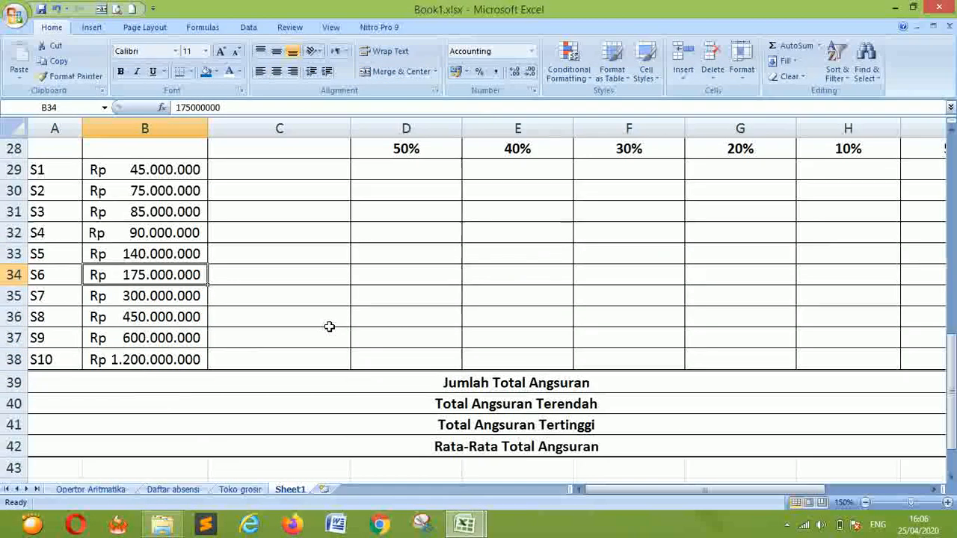
scroll(299, 332, "down", 2)
scroll(81, 327, "up", 9)
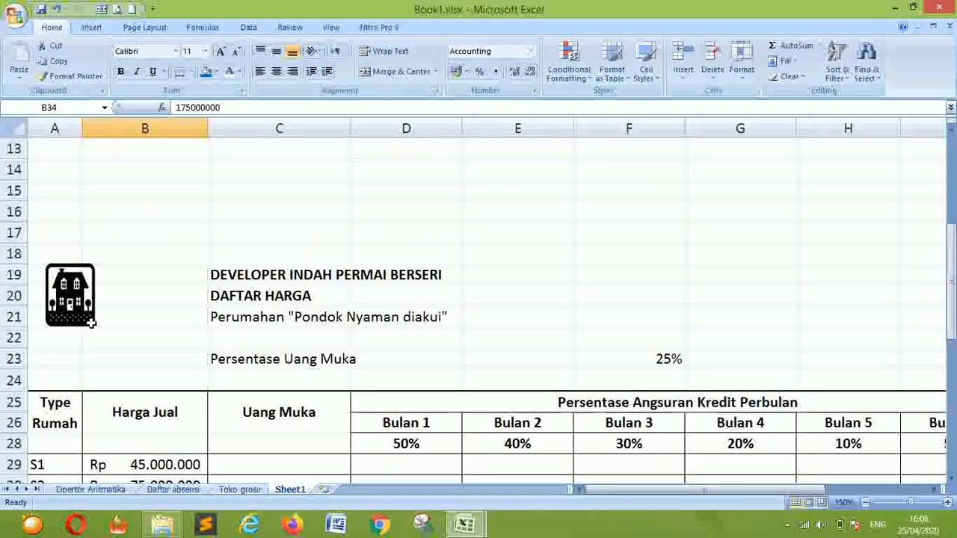
scroll(285, 348, "down", 2)
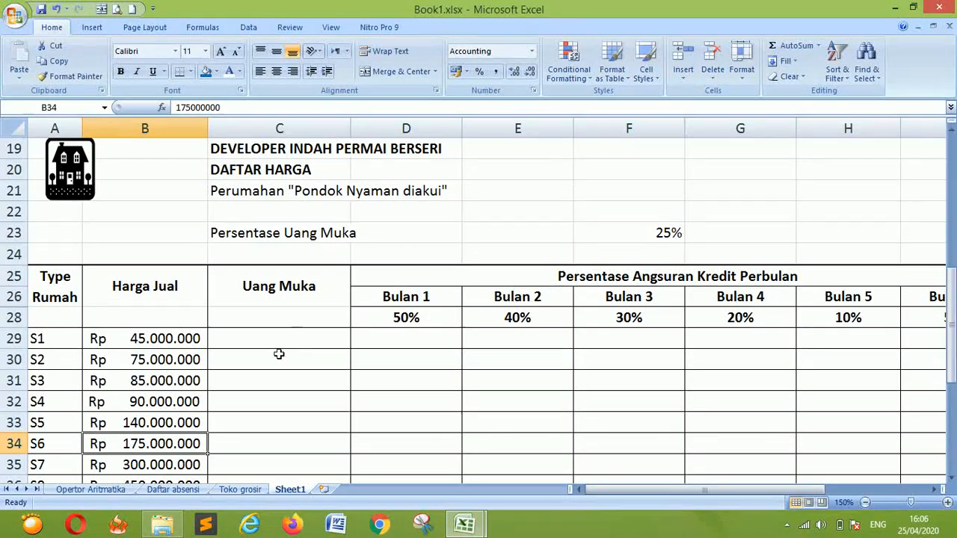
Enter =B29*$F$23 in C29 to calculate S1's Uang Muka, following the KETENTUAN SOAL rule and locking the down-payment percentage as absolute.
left_click(288, 341)
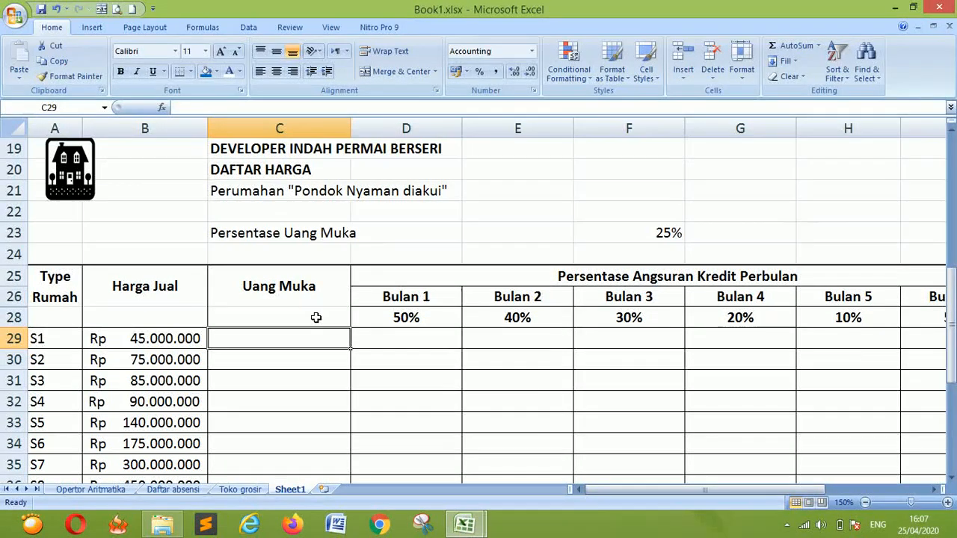
scroll(339, 361, "down", 7)
scroll(341, 363, "up", 7)
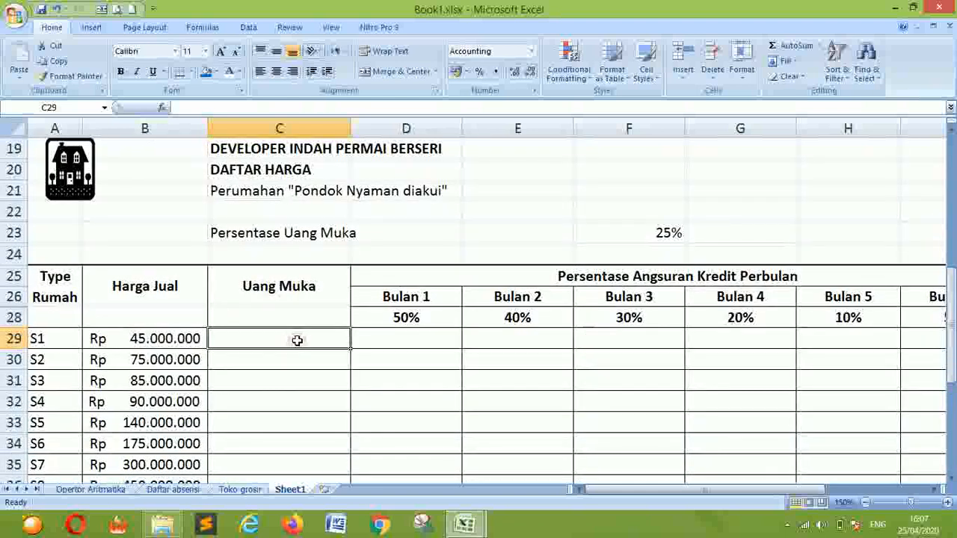
type("=")
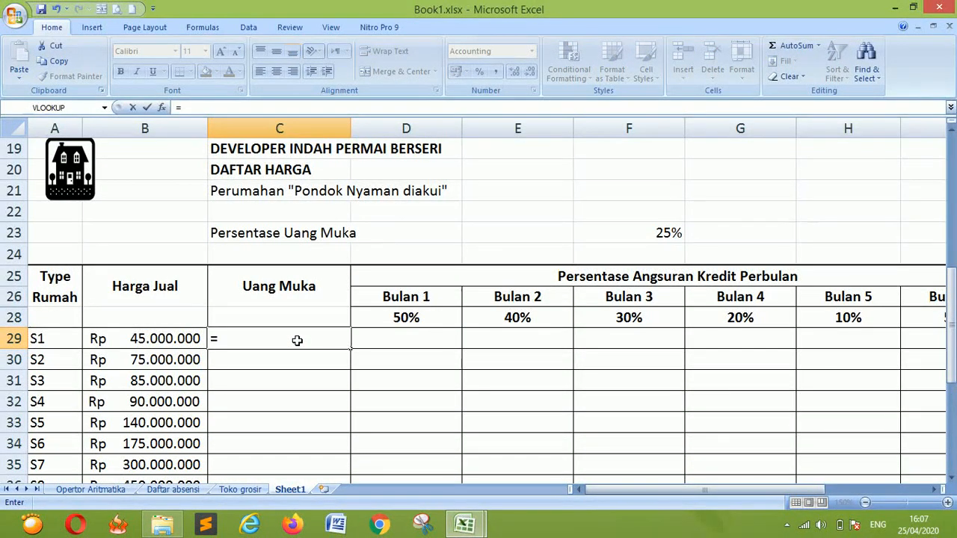
scroll(320, 337, "down", 5)
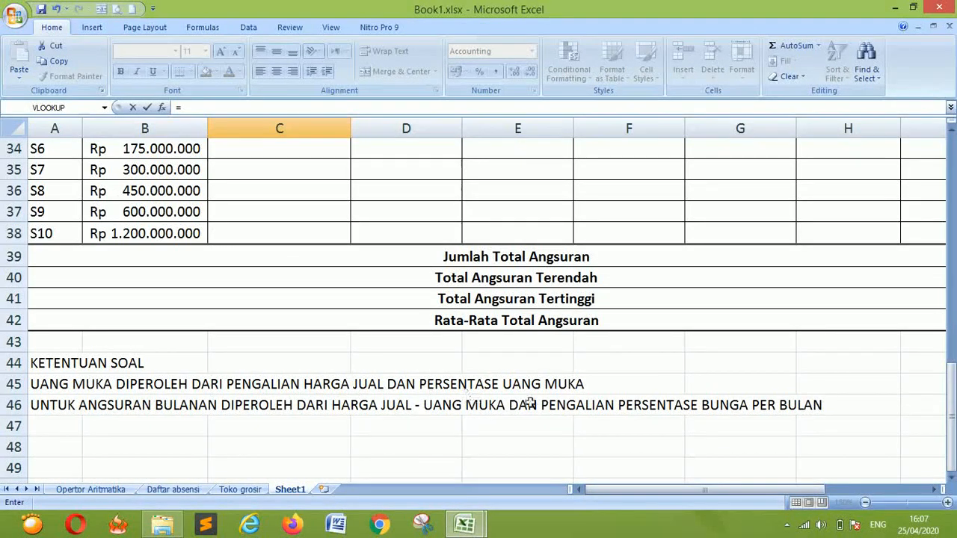
scroll(664, 391, "up", 4)
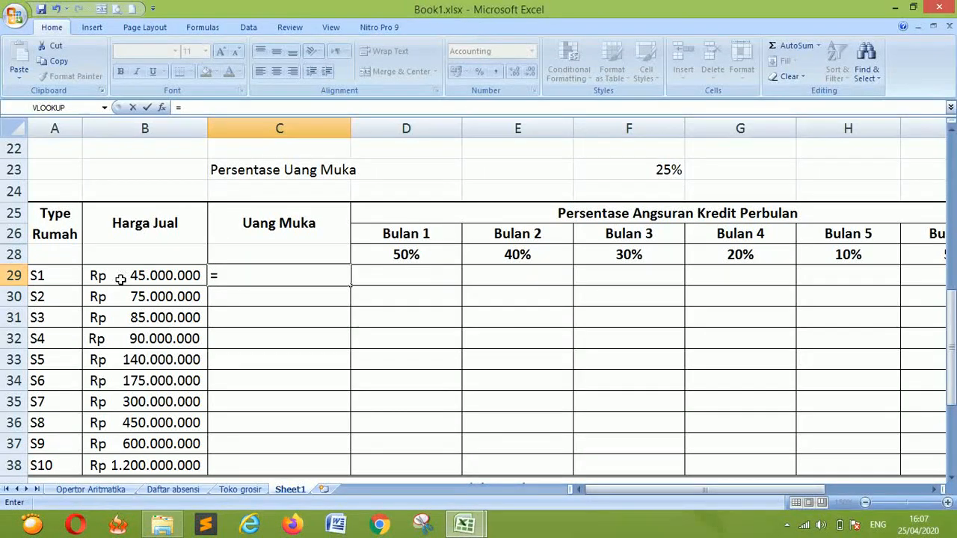
scroll(650, 259, "up", 2)
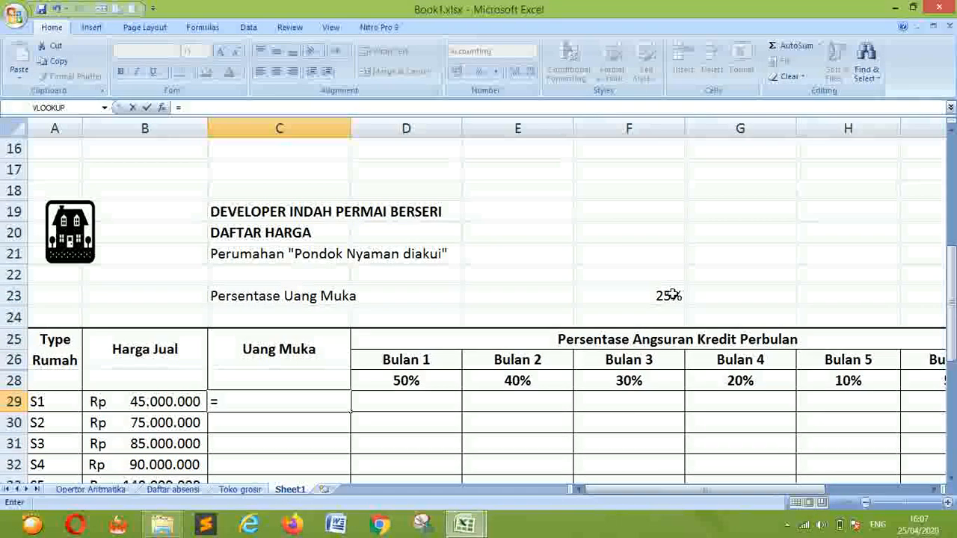
left_click(150, 403)
type("*")
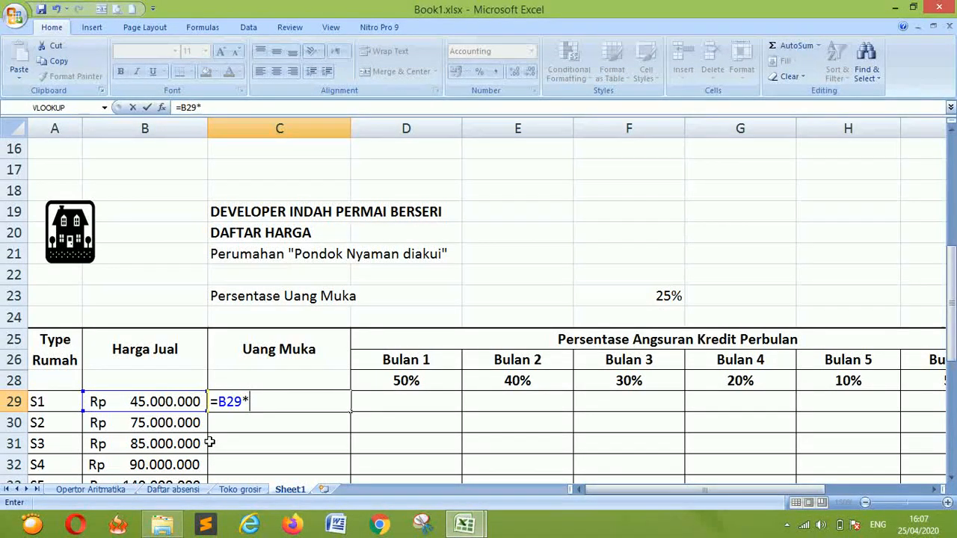
left_click(643, 298)
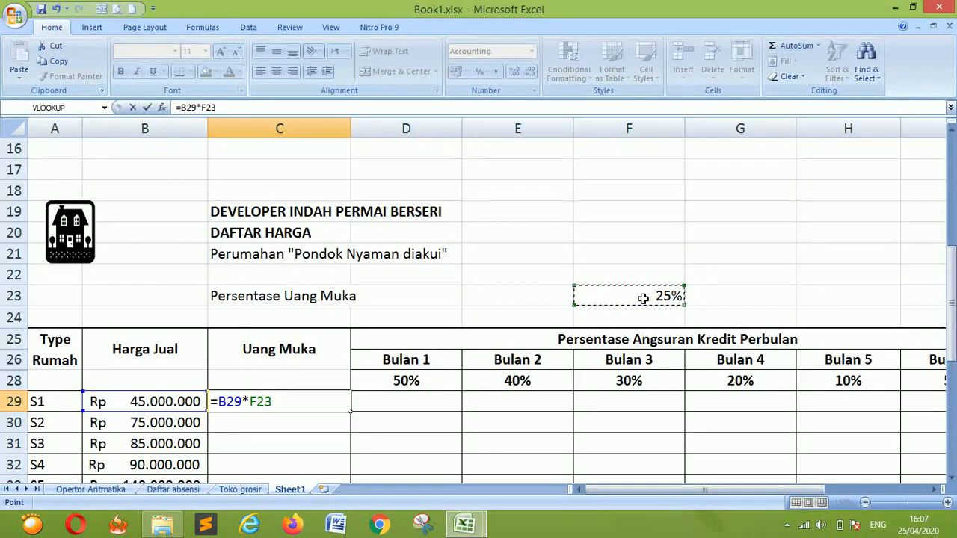
key("F4")
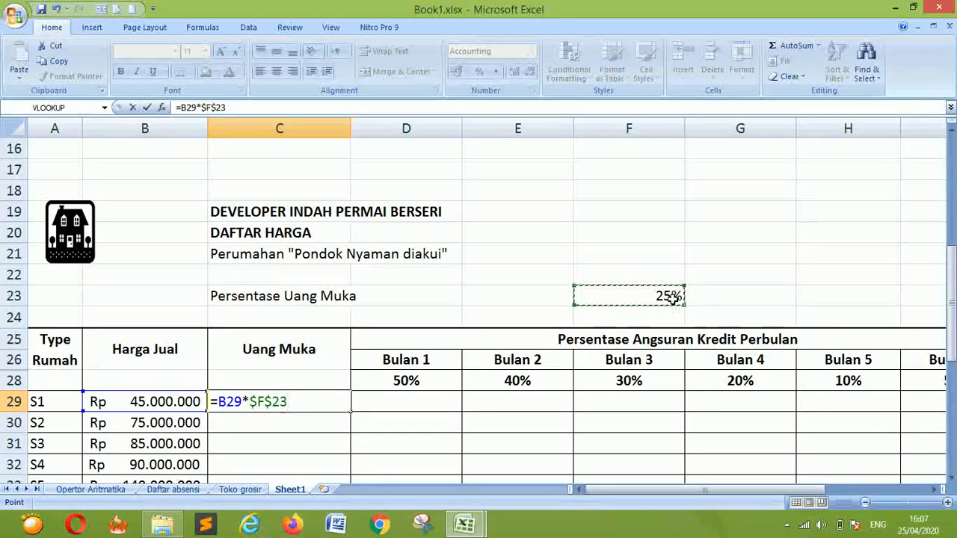
scroll(142, 459, "down", 2)
scroll(576, 288, "up", 1)
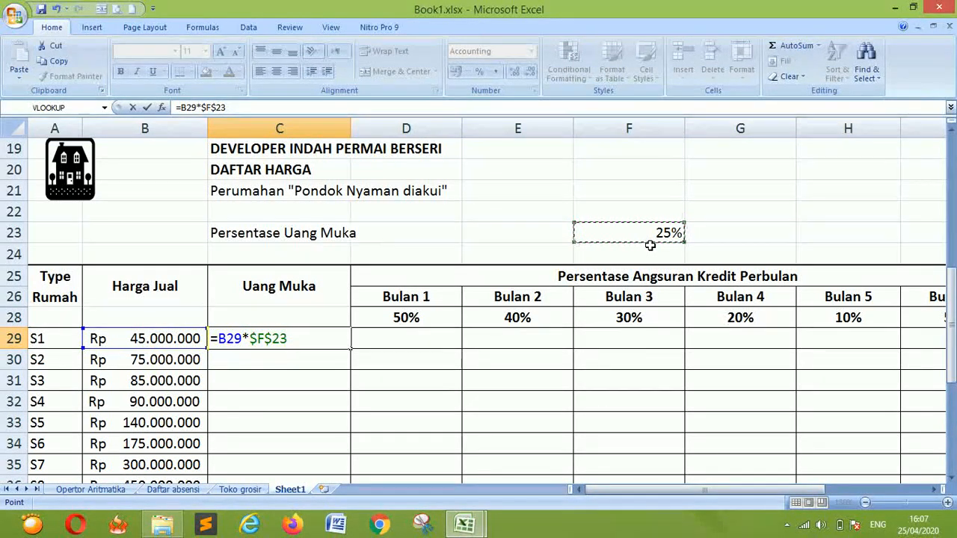
key("Return")
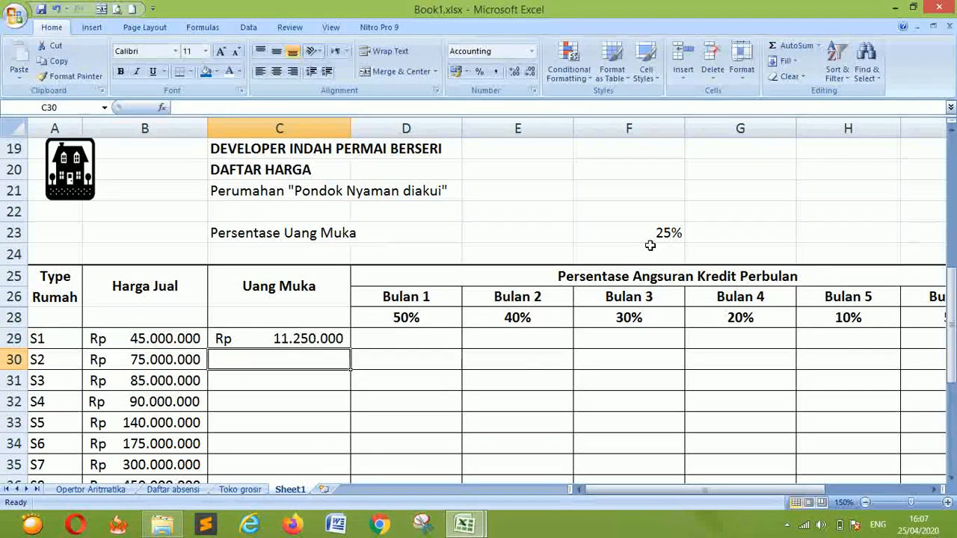
Fill the Uang Muka formula from C29 down to C38 for all house types.
scroll(375, 393, "down", 3)
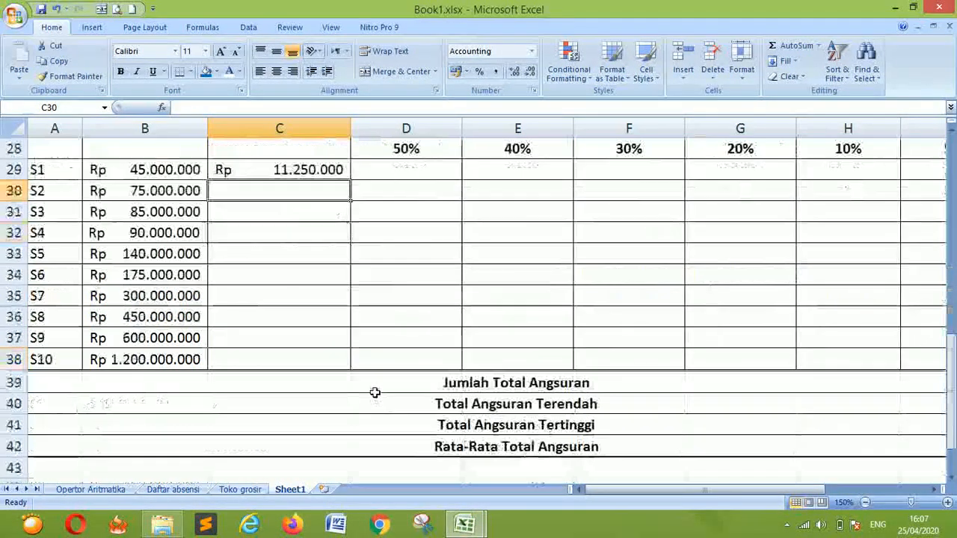
scroll(374, 392, "up", 1)
left_click(338, 211)
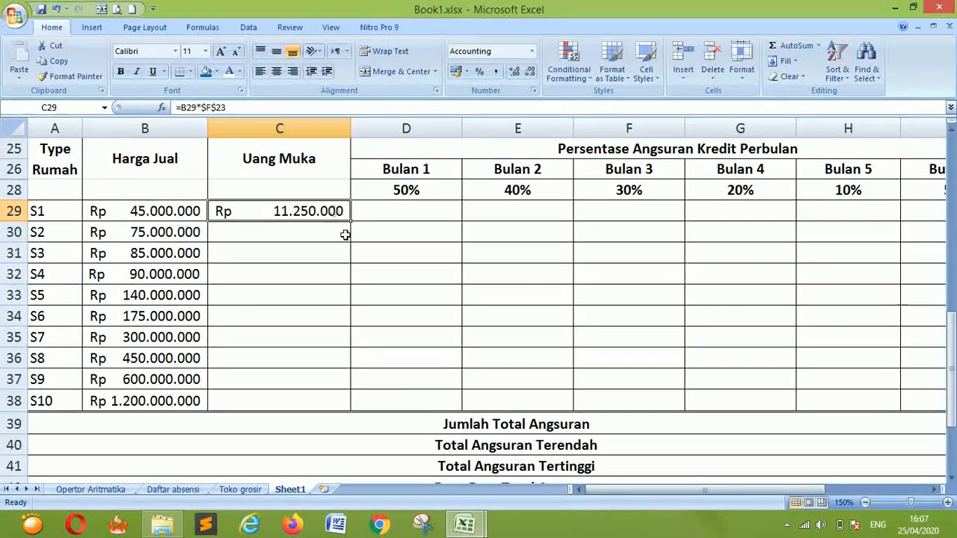
left_click_drag(350, 220, 349, 410)
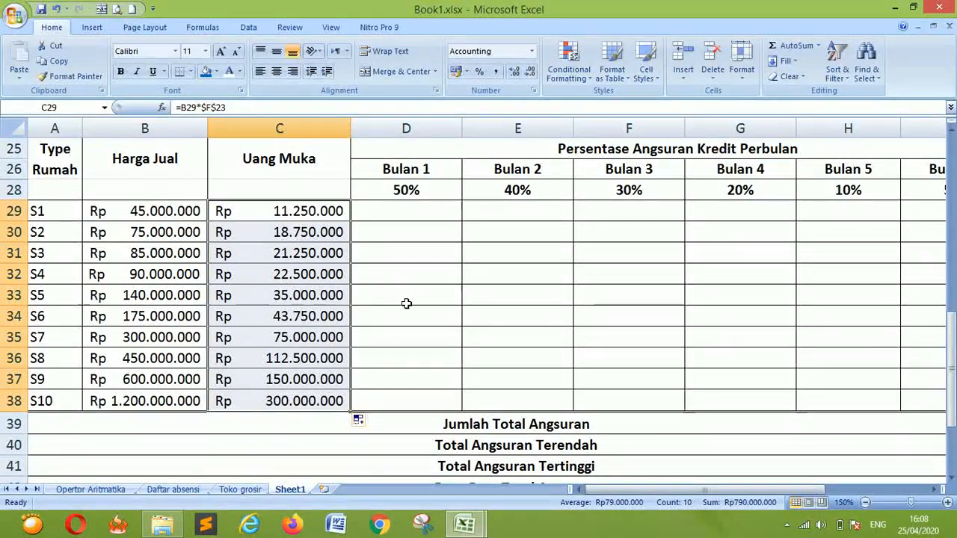
Review the monthly instalment columns and read the KETENTUAN SOAL rule for calculating ANGSURAN BULANAN in row 46.
scroll(444, 263, "up", 3)
scroll(452, 286, "down", 2)
left_click_drag(425, 135, 160, 222)
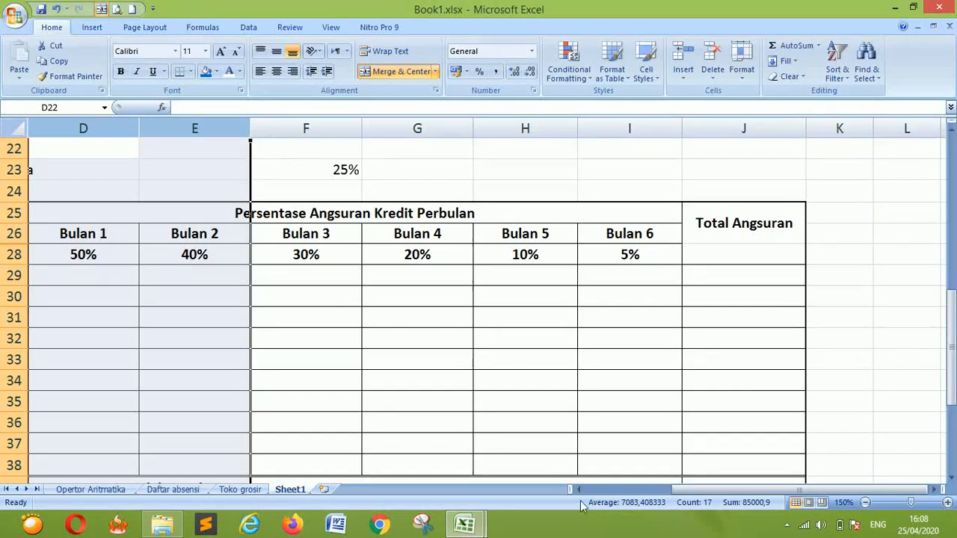
scroll(607, 494, "left", 3)
scroll(566, 346, "down", 5)
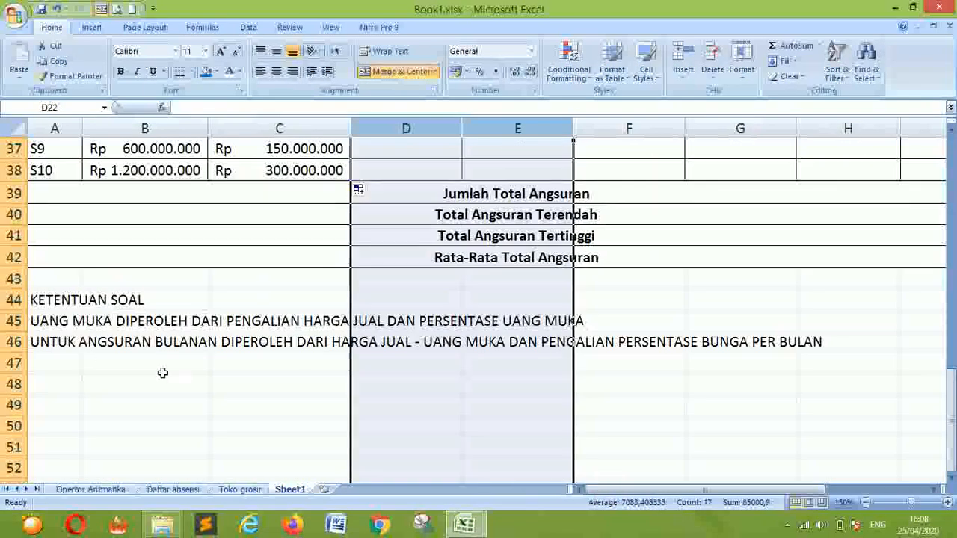
left_click(86, 359)
left_click(53, 346)
left_click(198, 354)
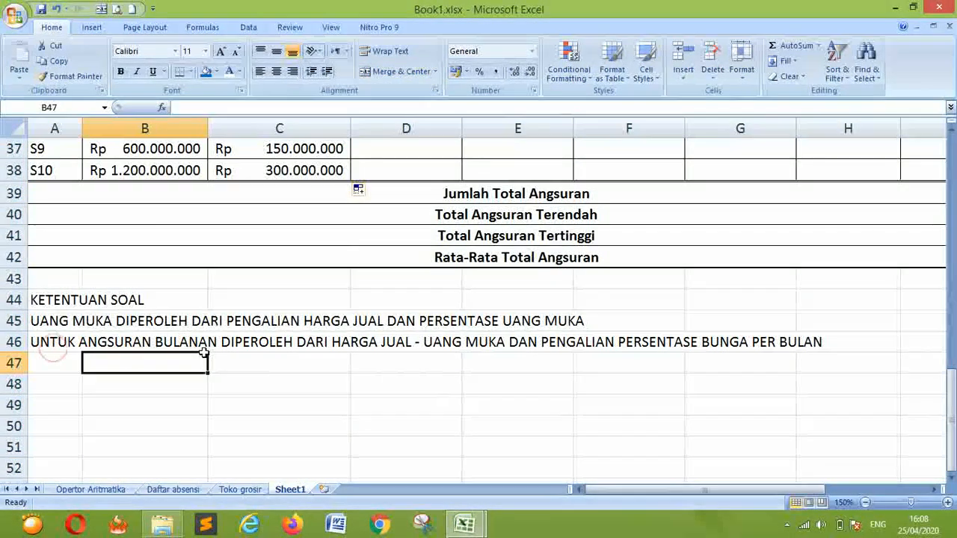
left_click(301, 335)
left_click(396, 346)
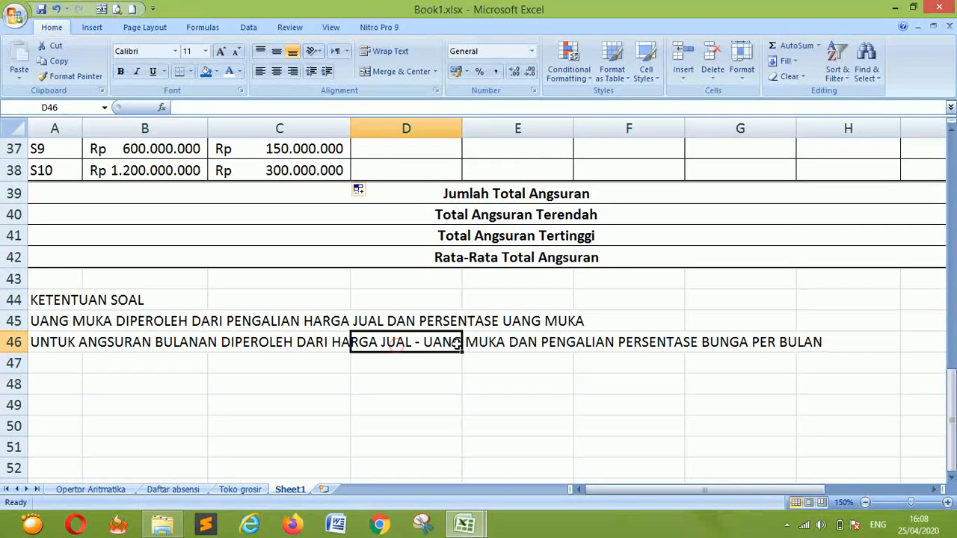
left_click(554, 356)
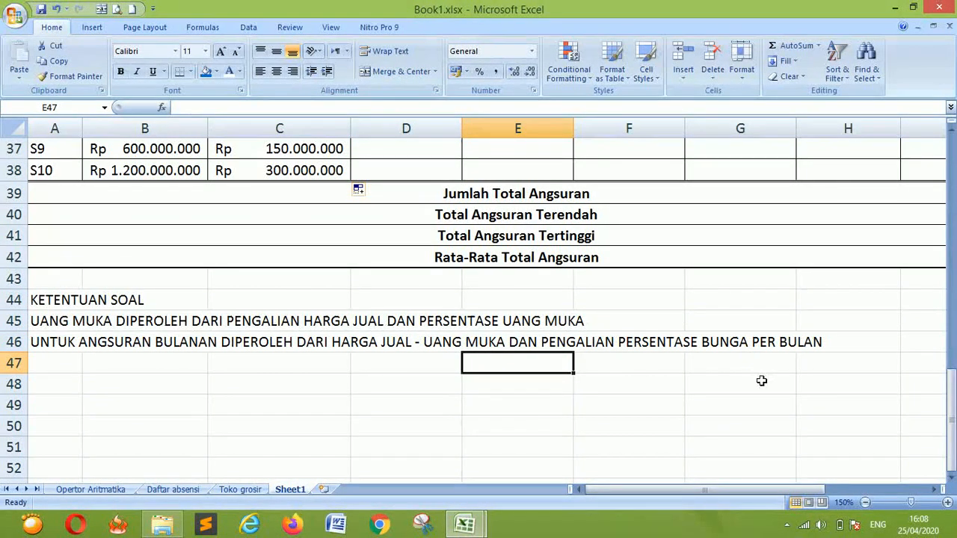
scroll(367, 342, "up", 7)
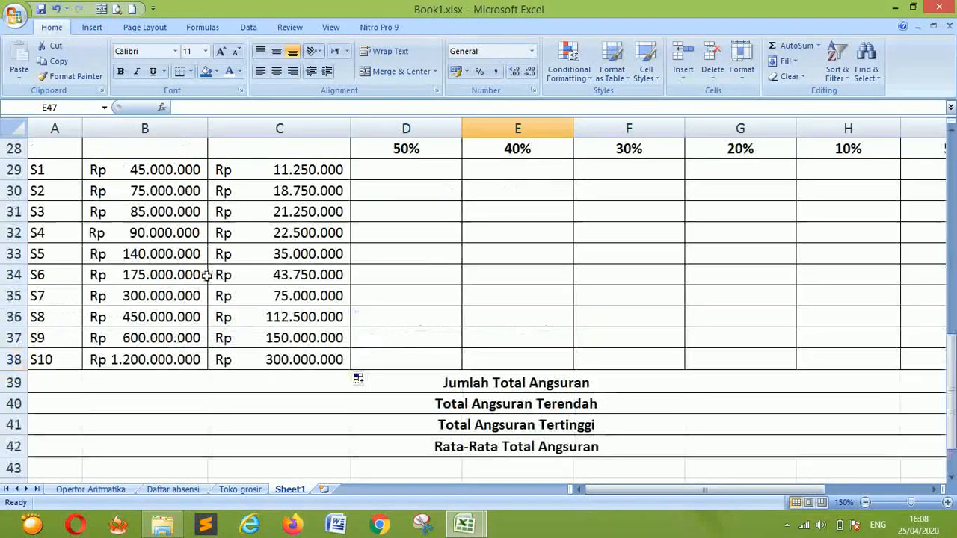
Review S1's Harga Jual and Uang Muka, the KETENTUAN SOAL rules, and the percentages under the Bulan headings.
left_click(161, 402)
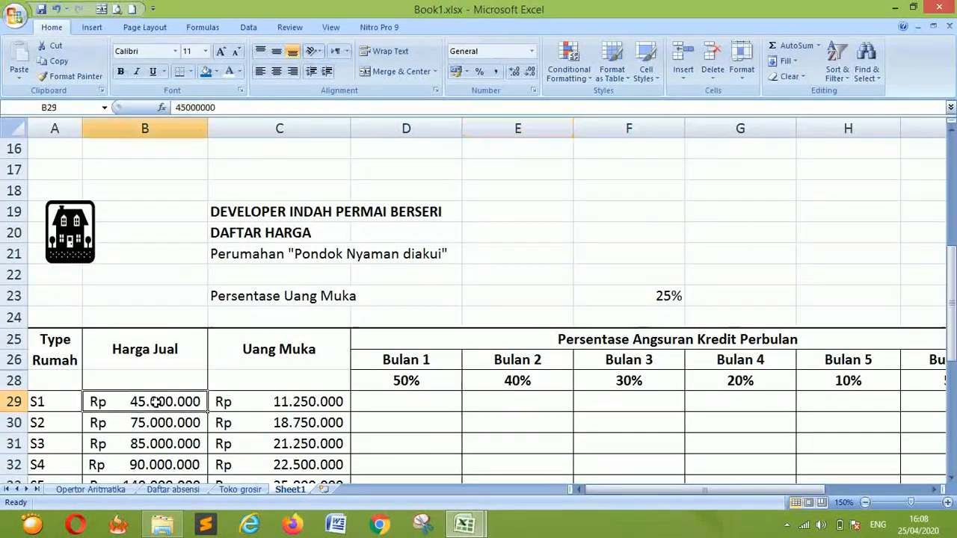
left_click(279, 401)
scroll(278, 399, "down", 9)
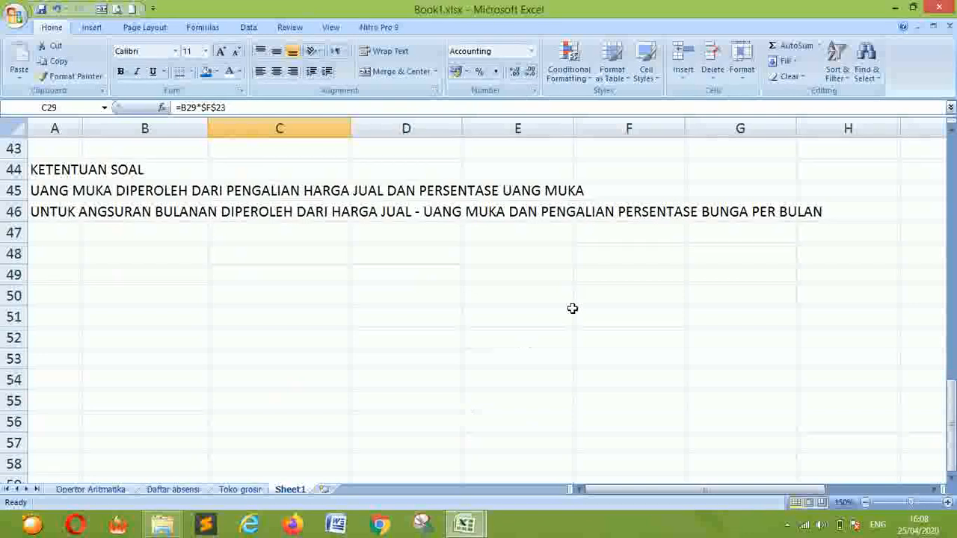
scroll(710, 224, "up", 8)
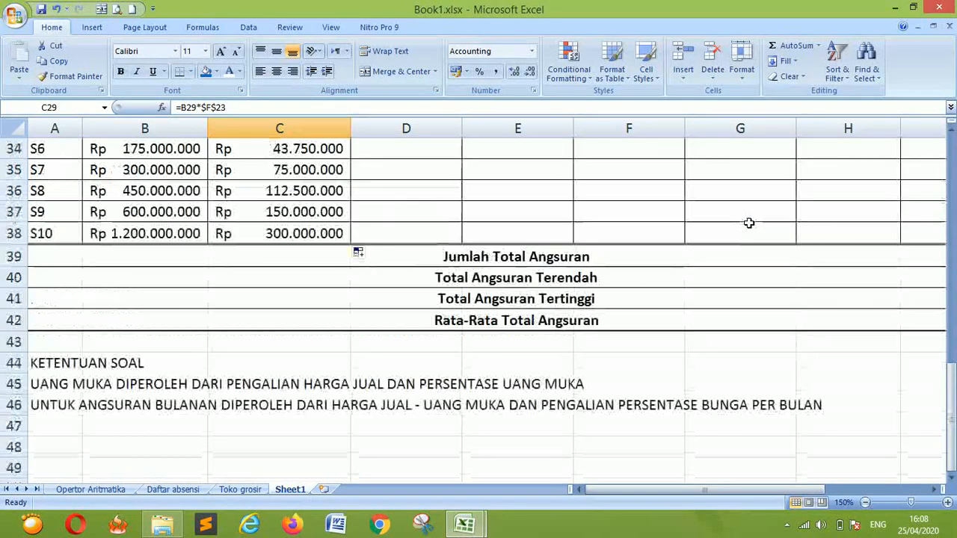
left_click(409, 322)
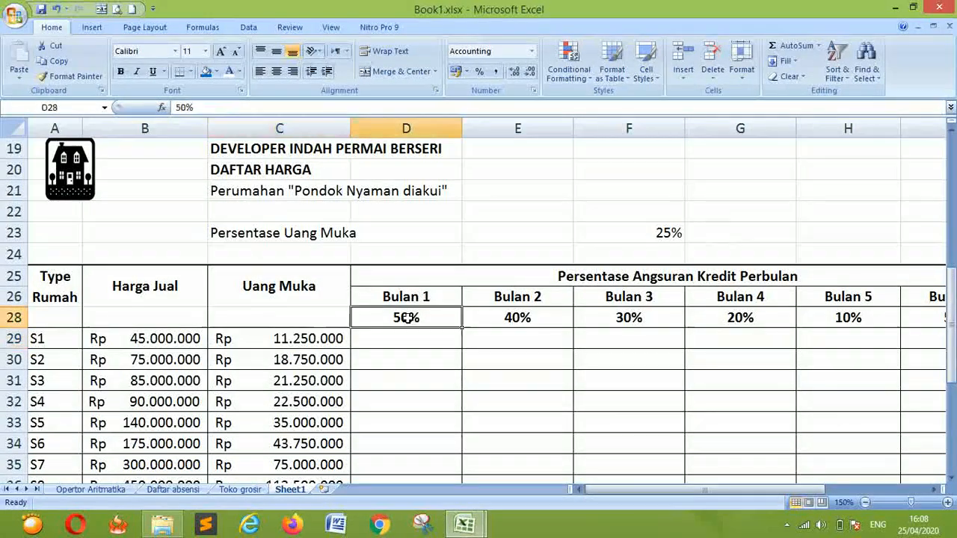
left_click(413, 299)
left_click(413, 320)
left_click(530, 332)
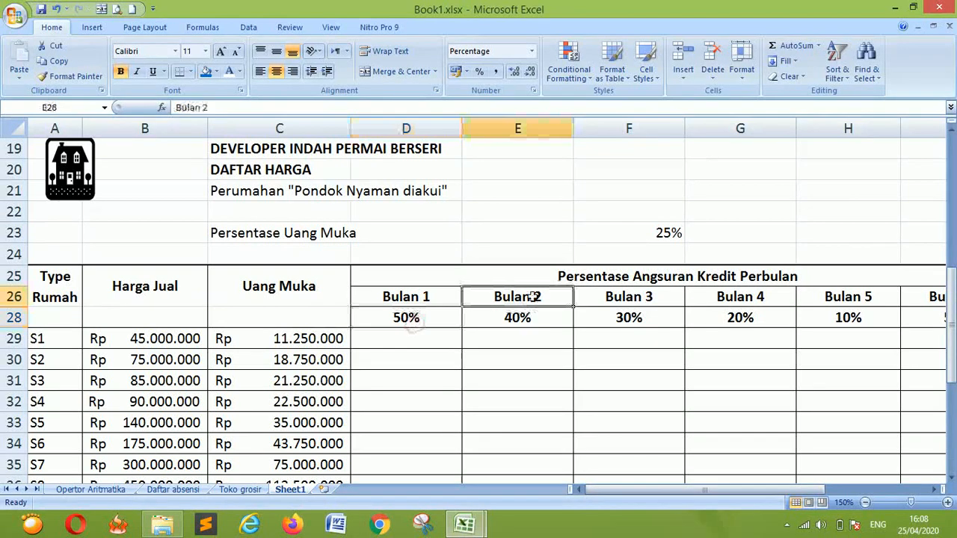
left_click(432, 314)
left_click_drag(432, 314, 429, 417)
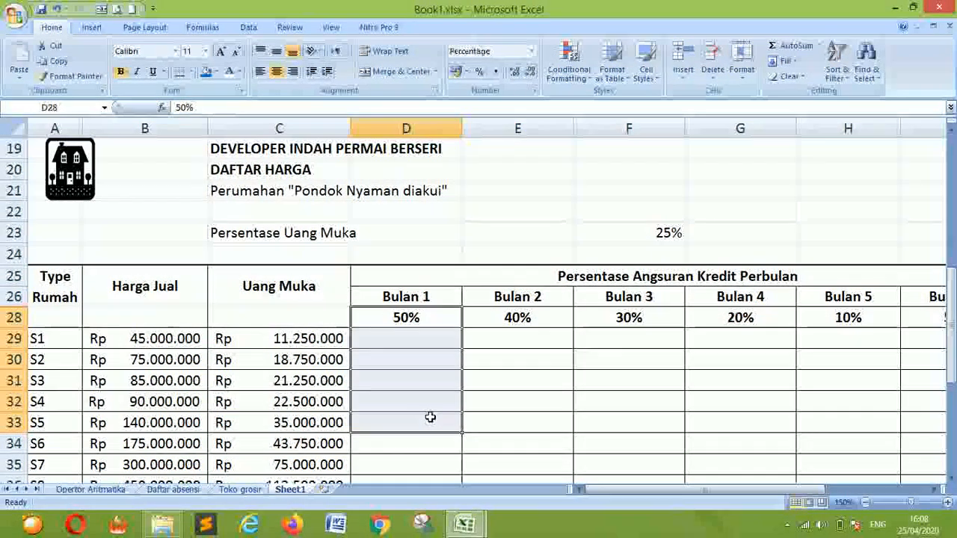
Build the Bulan 1 instalment formula =B29-C29*$D$28 in D29 following the row 46 rule, locking the month's percentage as absolute.
left_click(399, 340)
type("=")
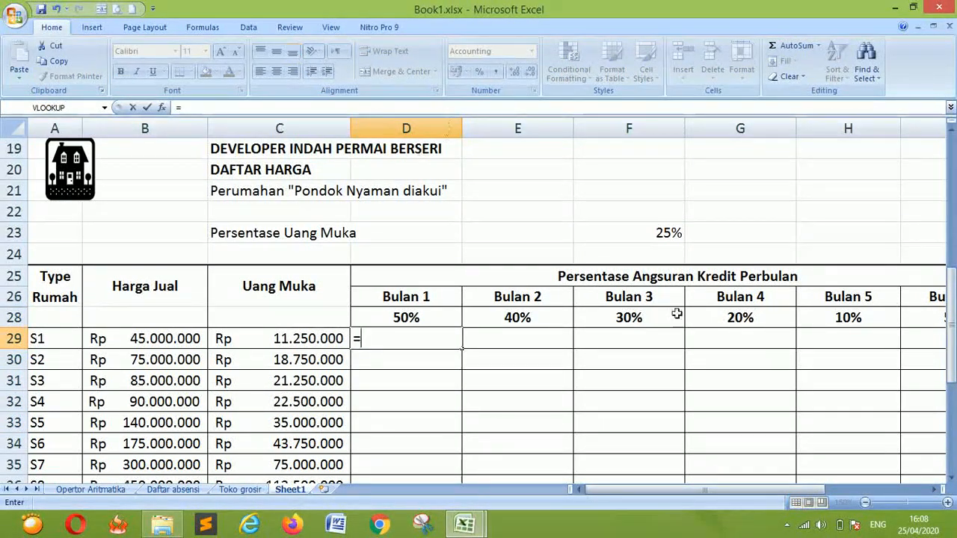
scroll(480, 419, "down", 5)
scroll(484, 410, "up", 6)
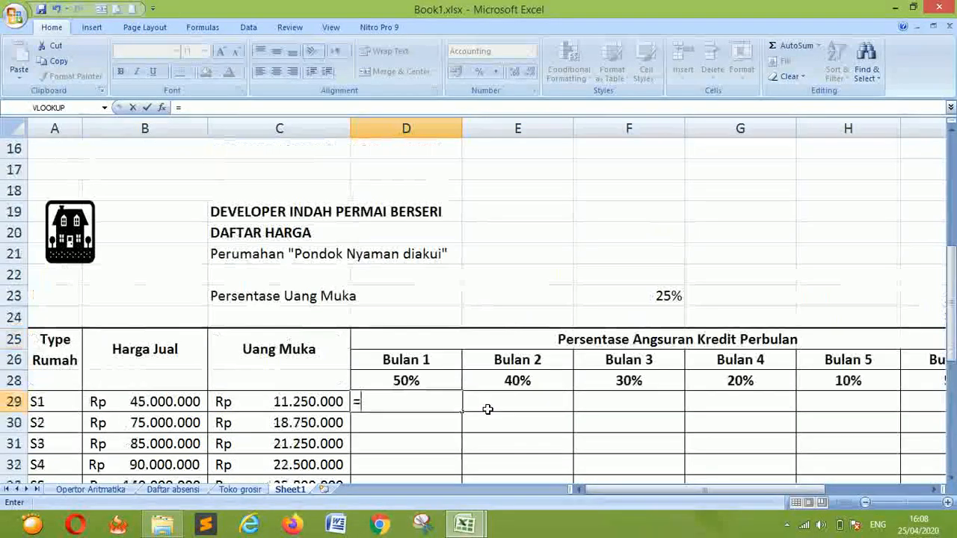
left_click(157, 402)
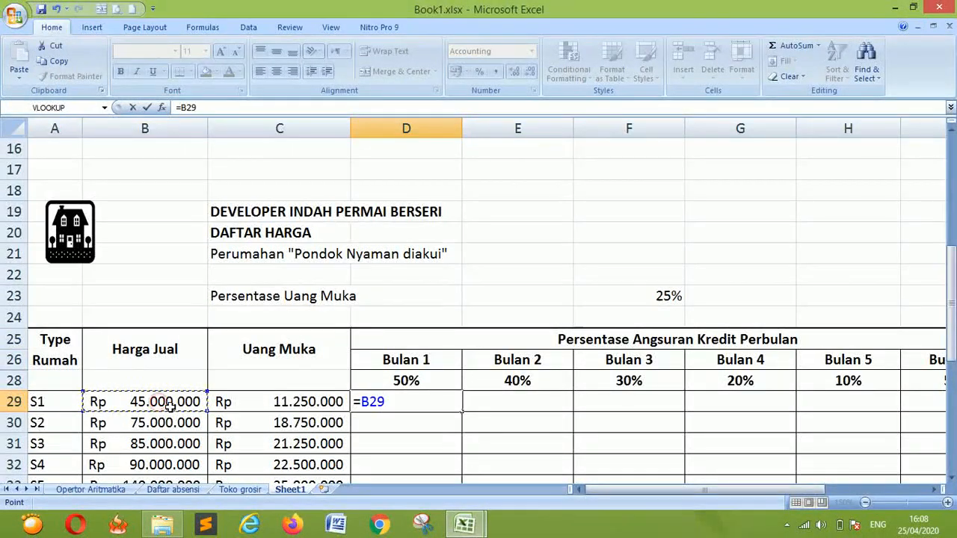
type("-")
left_click(248, 405)
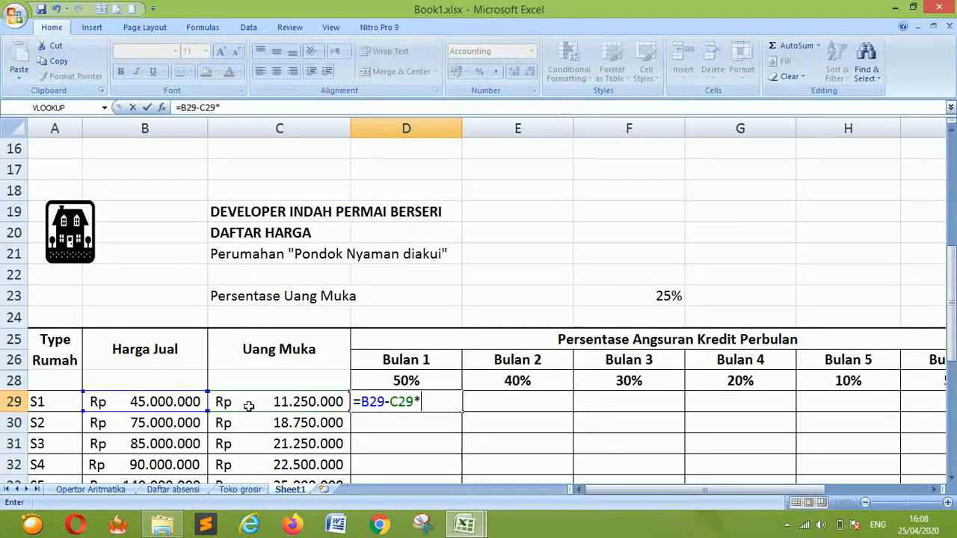
scroll(418, 441, "down", 6)
scroll(695, 407, "up", 3)
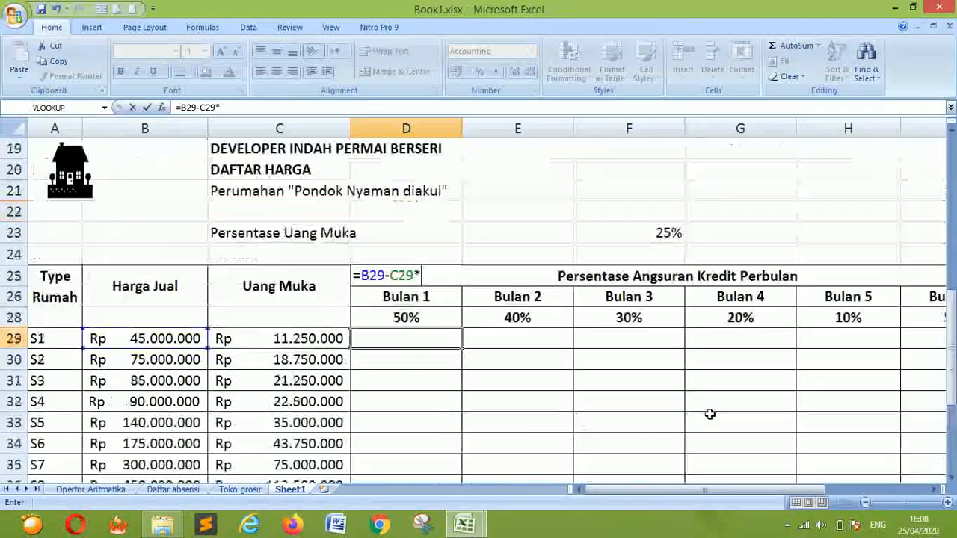
scroll(703, 441, "down", 4)
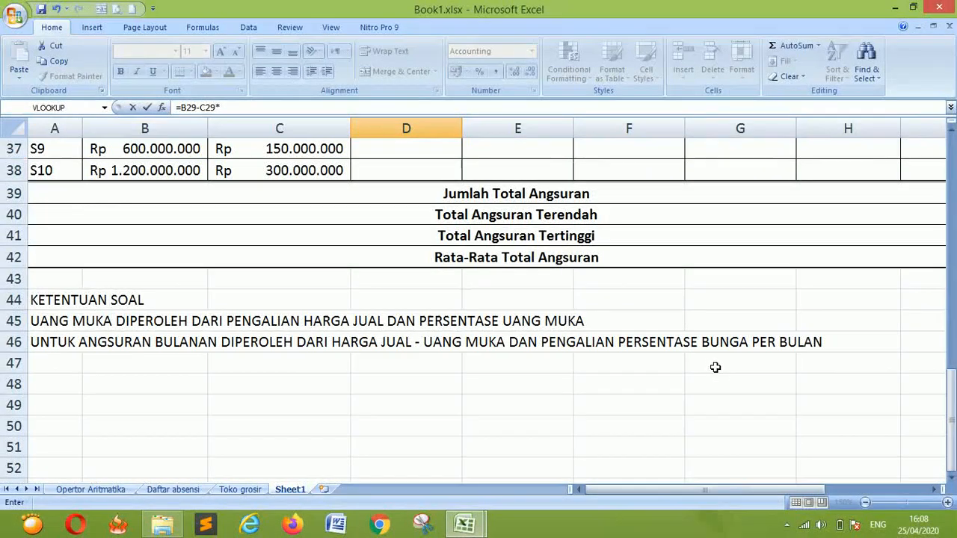
scroll(663, 342, "up", 7)
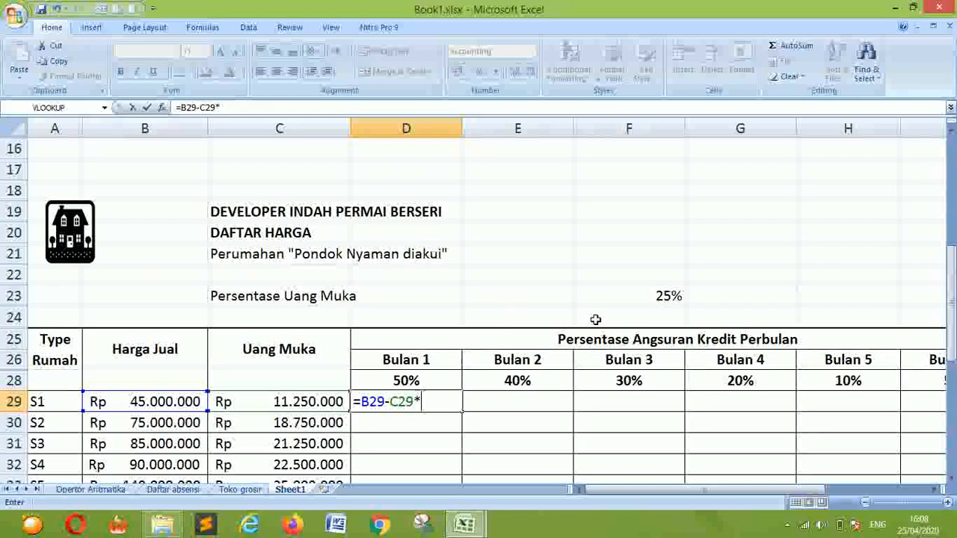
left_click(434, 381)
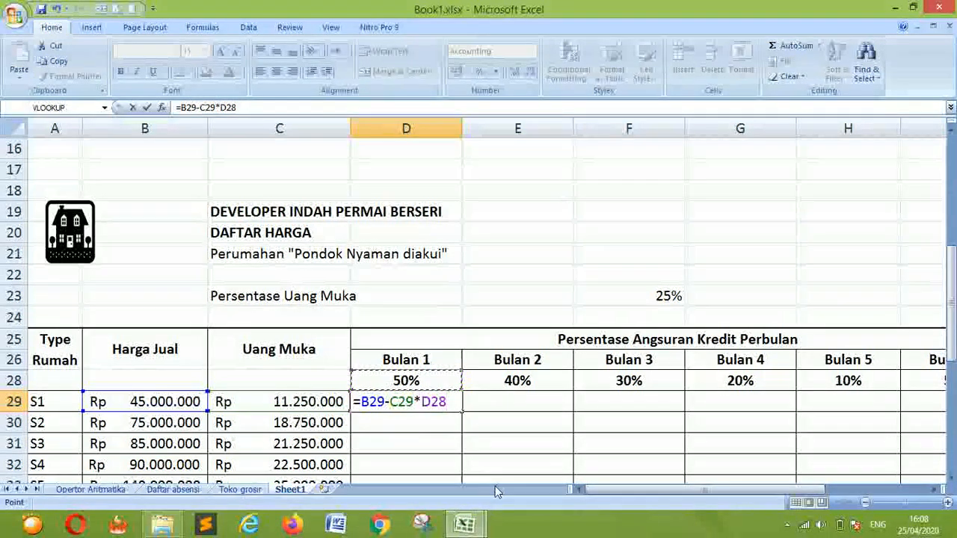
key("F4")
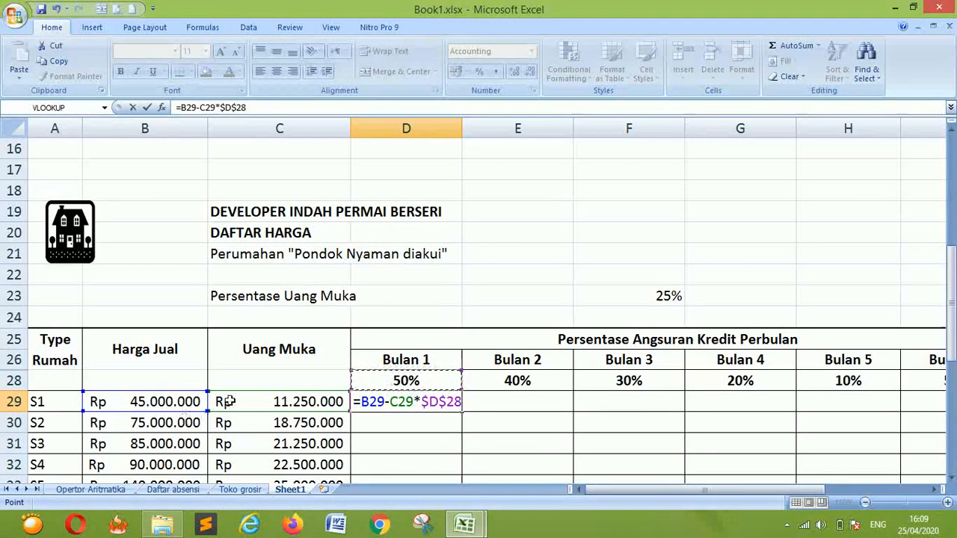
Enclose the B29-C29 subtraction in parentheses and enter the D29 formula as =(B29-C29)*$D$28.
left_click(415, 406)
type("(")
key("Right")
key("Right")
key("Right")
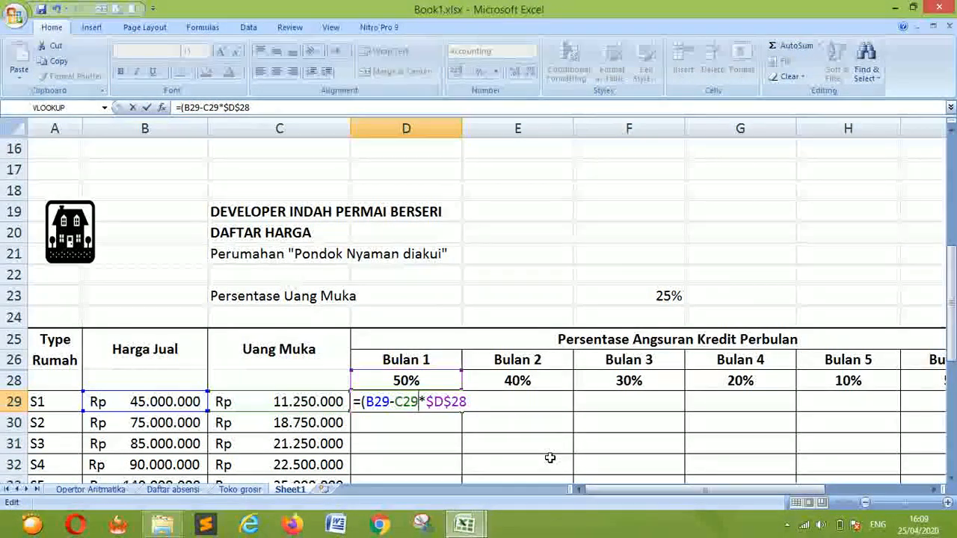
type(")")
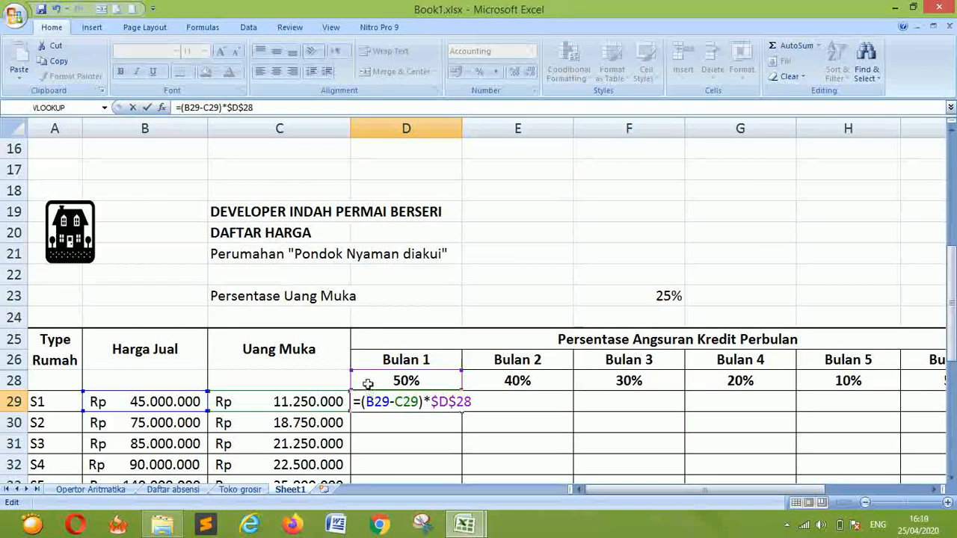
key("Return")
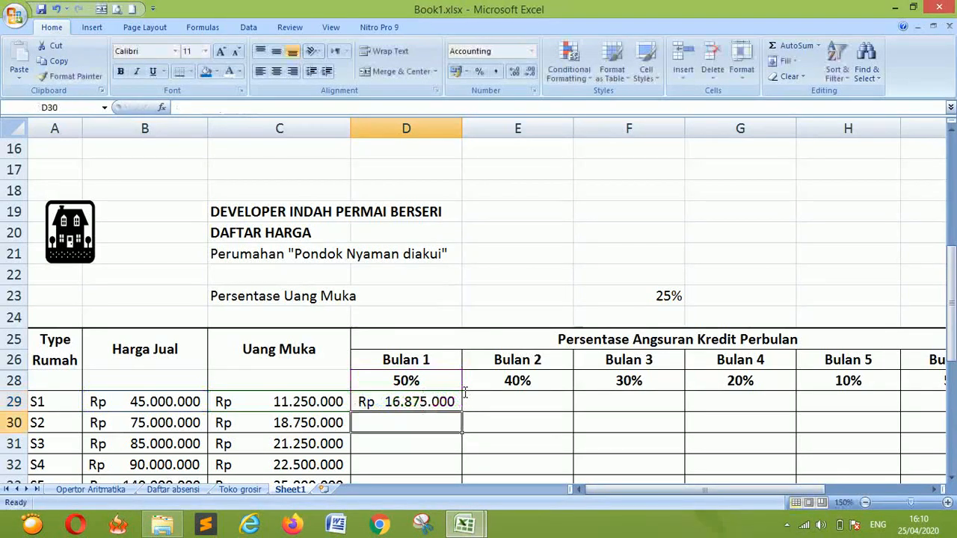
Fill the Bulan 1 instalment formula from D29 down to D38 for all house types.
scroll(479, 227, "down", 3)
left_click(438, 211)
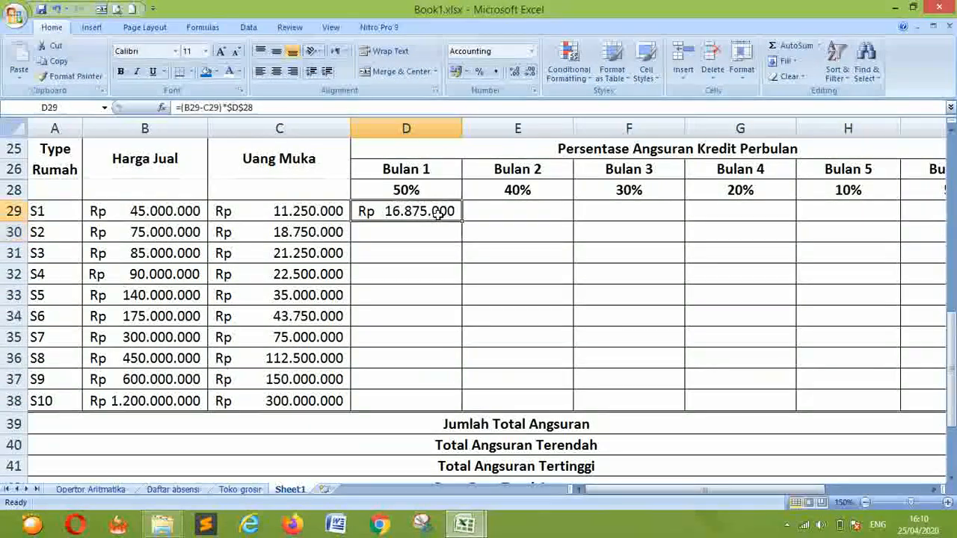
left_click_drag(462, 220, 466, 407)
scroll(590, 323, "up", 3)
scroll(590, 323, "down", 2)
Enter =(B29-C29)*$E$28 in E29 to calculate S1's Bulan 2 instalment with an absolute percentage reference.
left_click(517, 284)
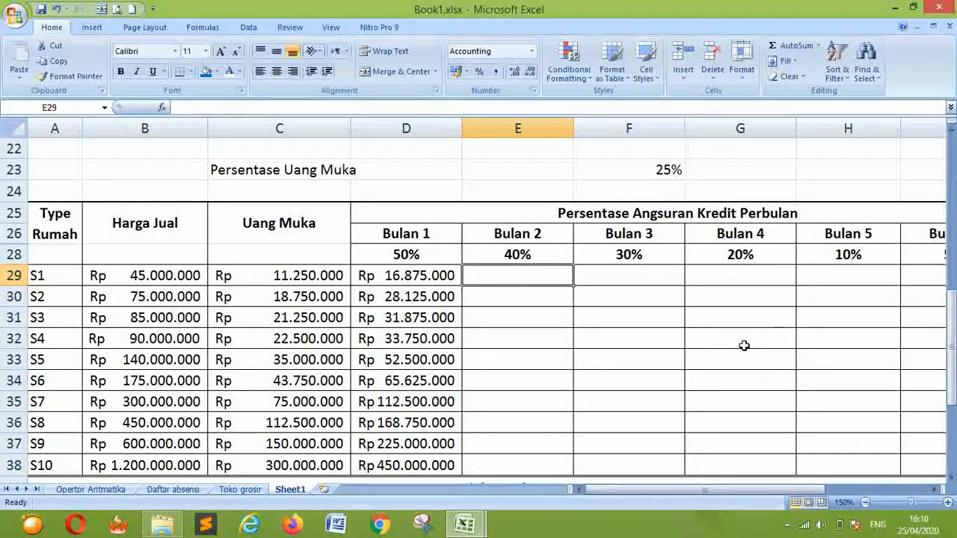
type("=")
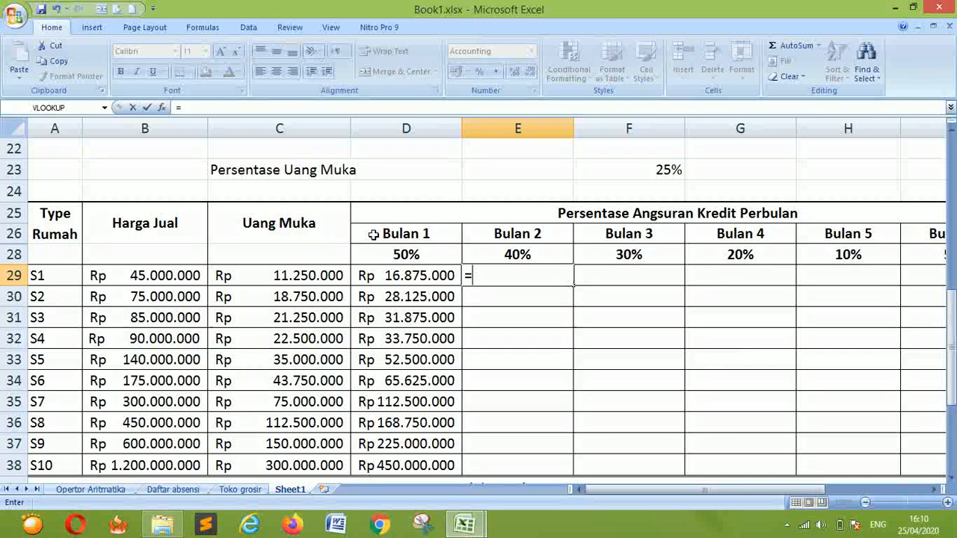
type("(")
left_click(137, 277)
type("-")
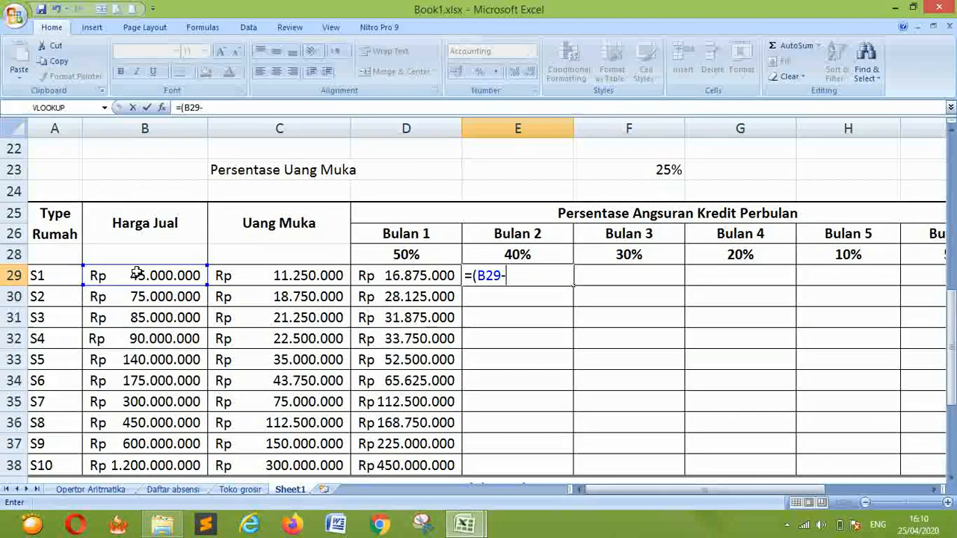
left_click(272, 279)
type(")*")
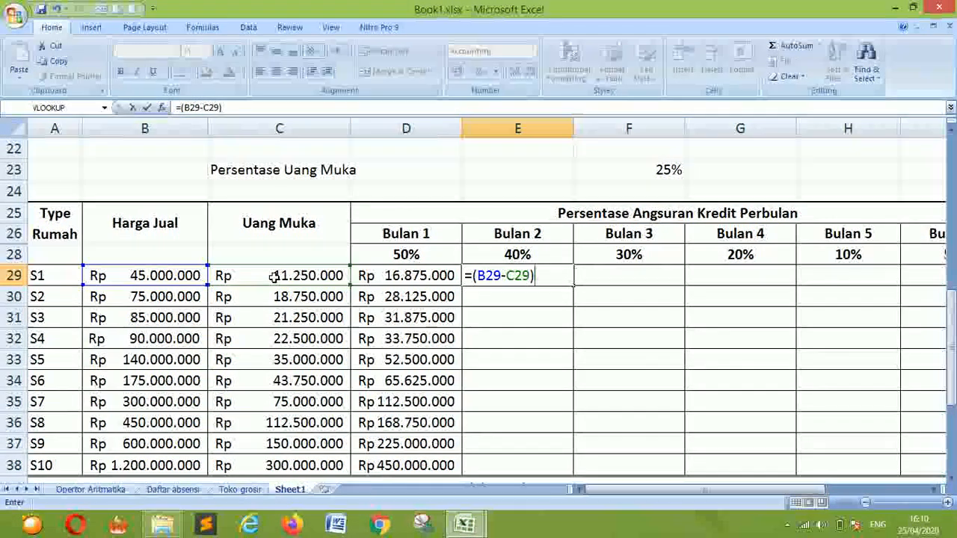
left_click(528, 254)
key("F4")
key("Return")
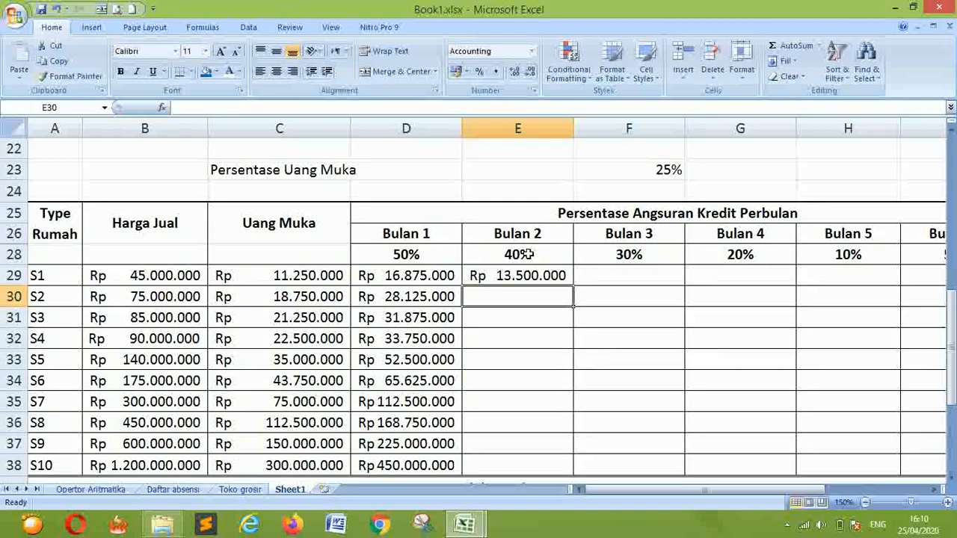
Fill the Bulan 2 instalment formula from E29 down to E38 and check the copied formula in E31.
scroll(612, 320, "down", 1)
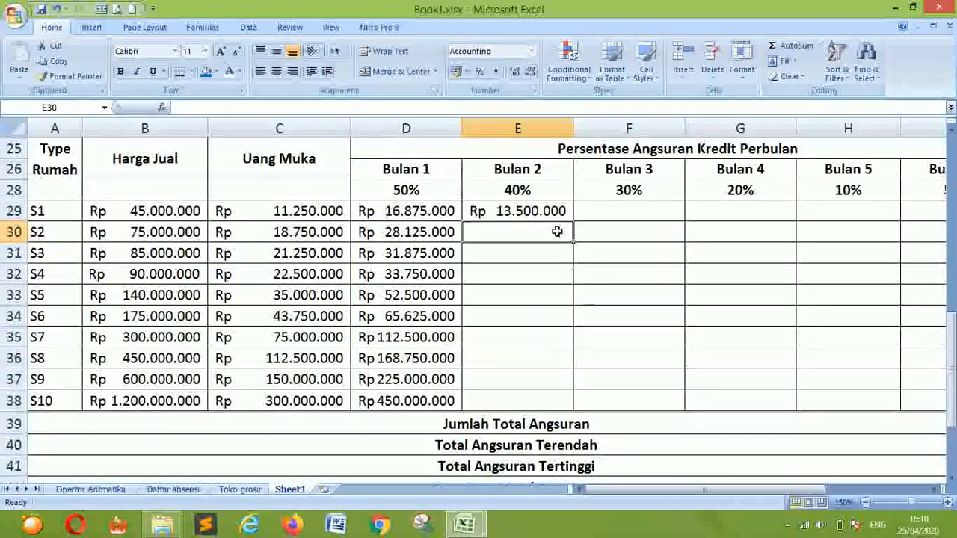
left_click(551, 211)
left_click_drag(574, 218, 567, 406)
left_click(333, 236)
left_click(530, 249)
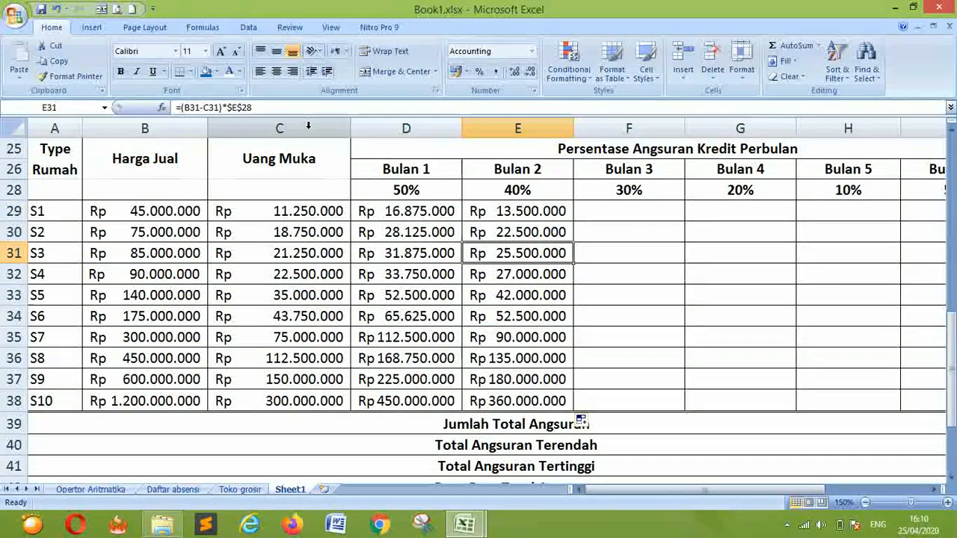
Enter =(B29-C29)*$F$28 in F29 for the Bulan 3 instalment and fill it down to F38.
left_click(617, 231)
left_click(615, 206)
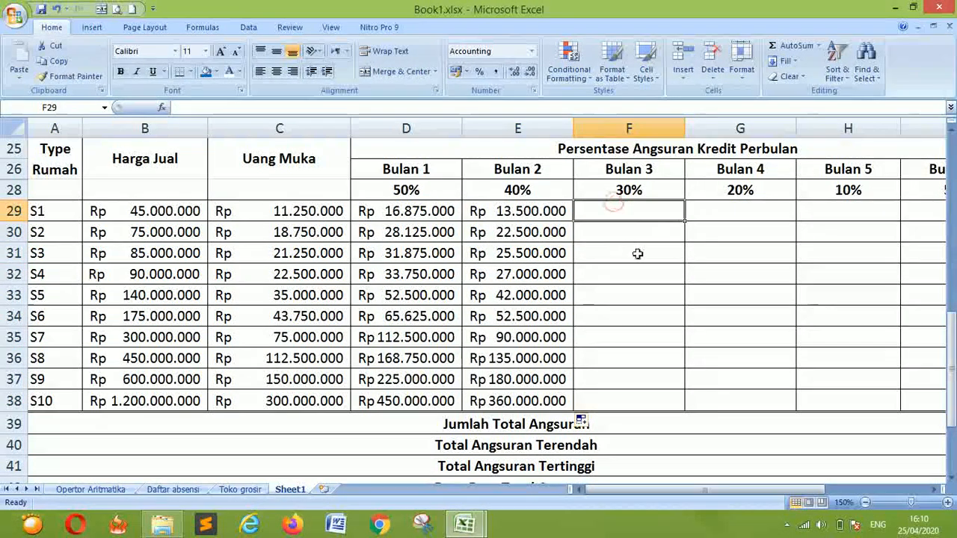
type("=")
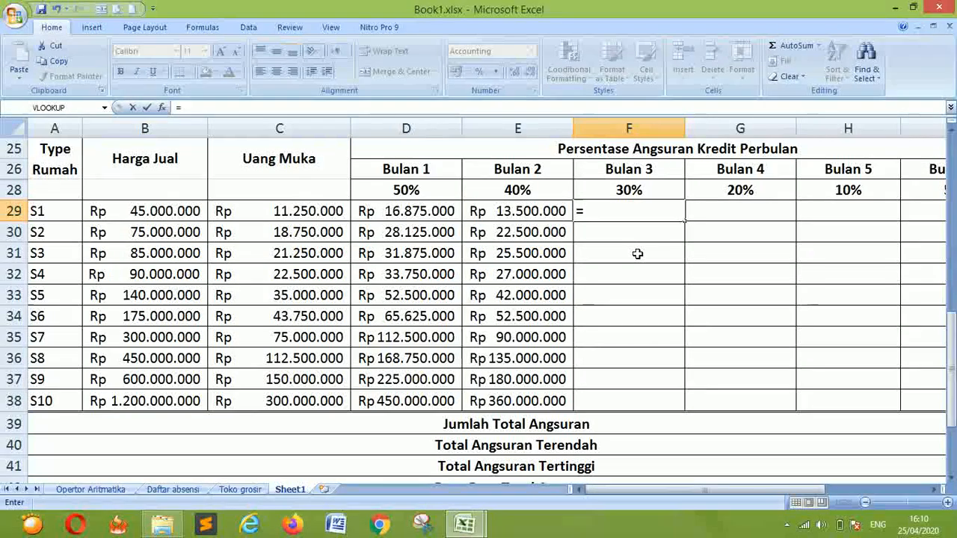
type("(")
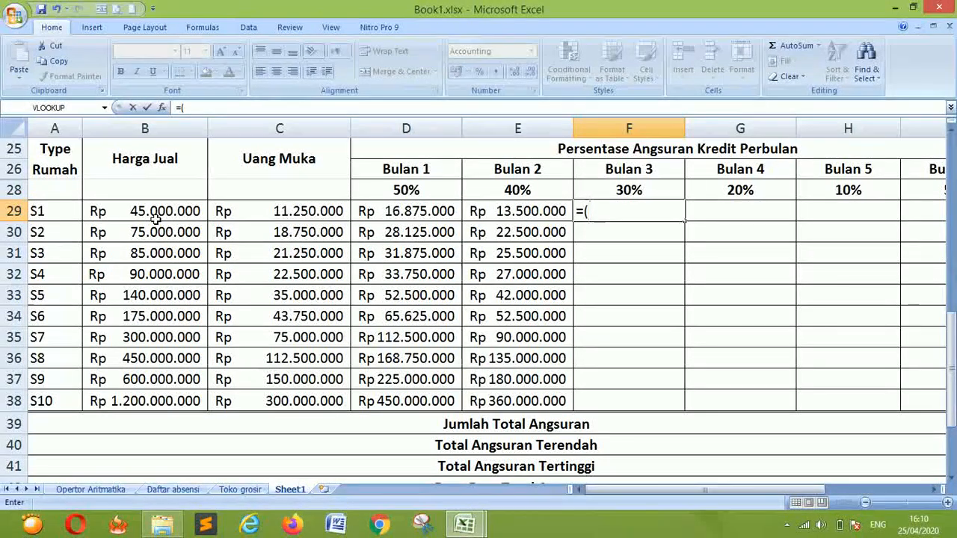
left_click(152, 213)
type("-")
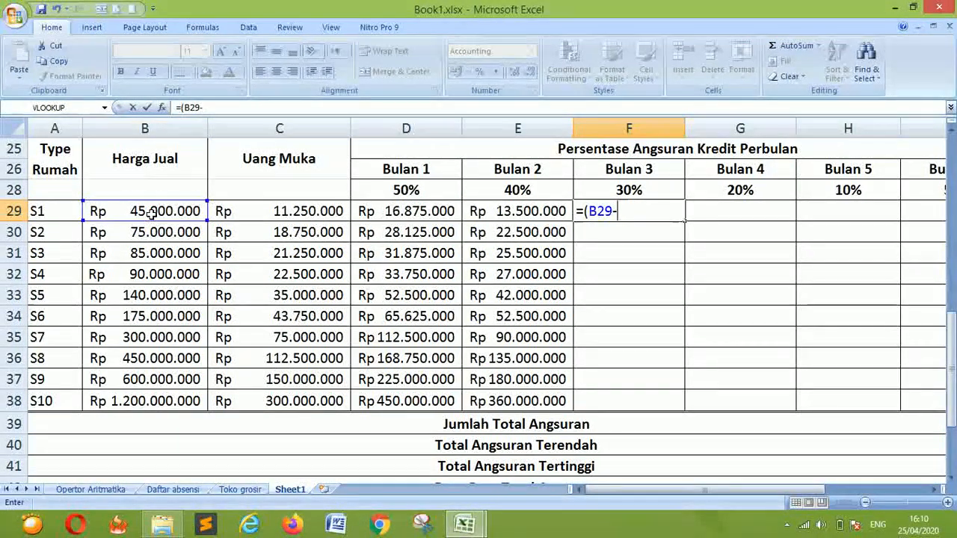
left_click(305, 212)
type(")")
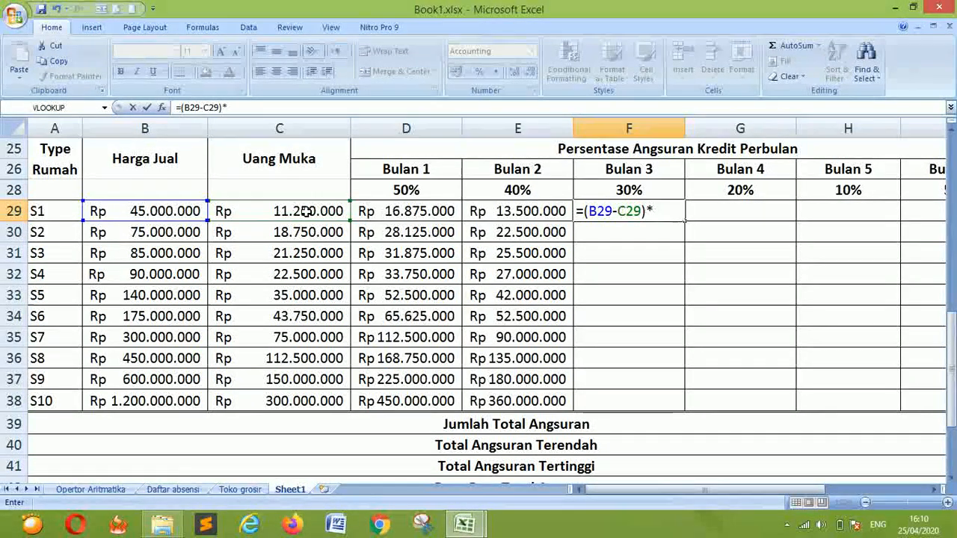
type("*")
left_click(626, 188)
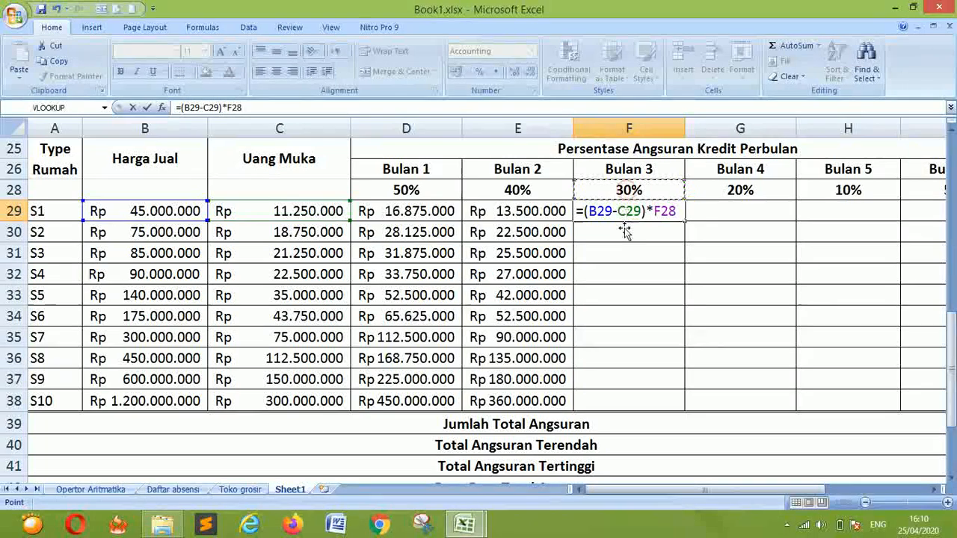
key("F4")
key("Return")
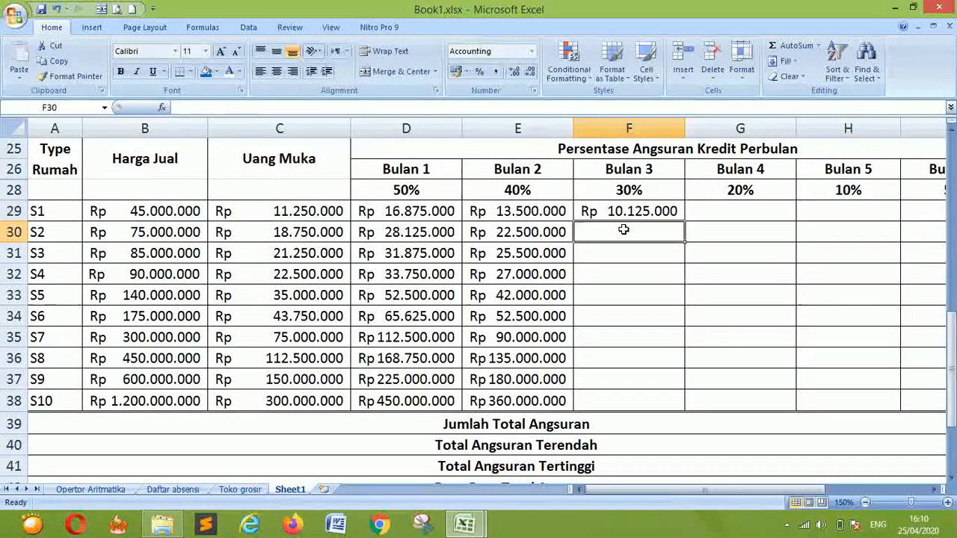
left_click(638, 209)
left_click_drag(682, 222, 677, 407)
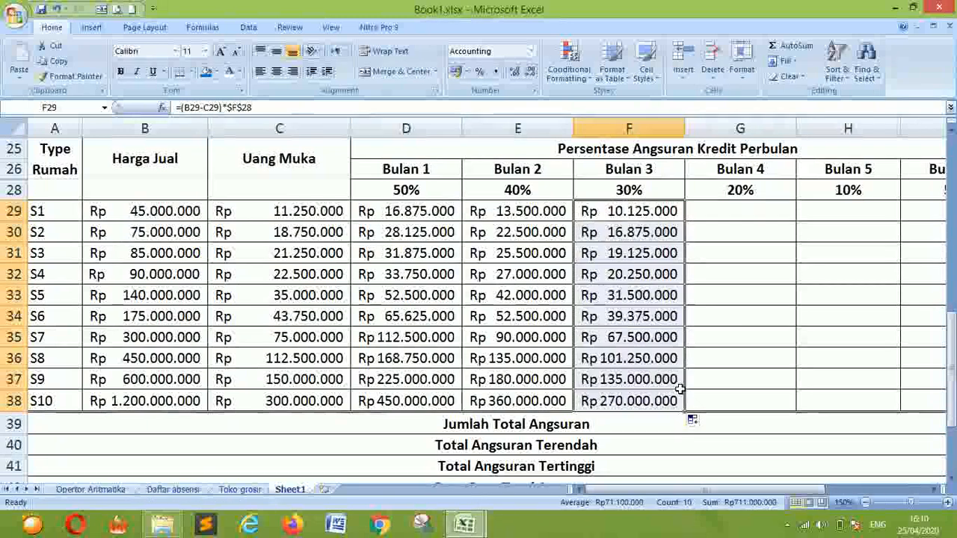
Enter =(B29-C29)*$G$28 in G29 for the Bulan 4 instalment and fill it down to G38.
left_click(739, 213)
type("=(")
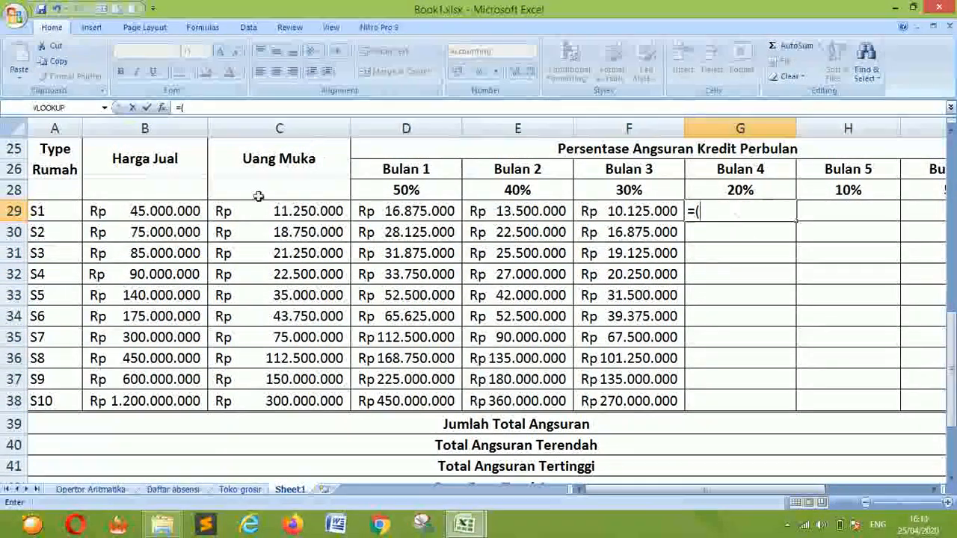
left_click(179, 216)
type("-")
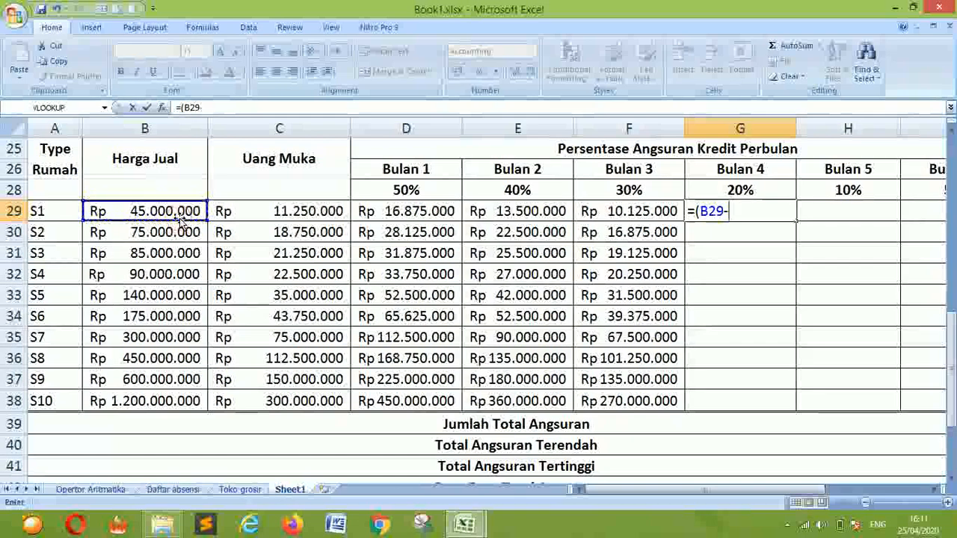
left_click(273, 219)
type(")*")
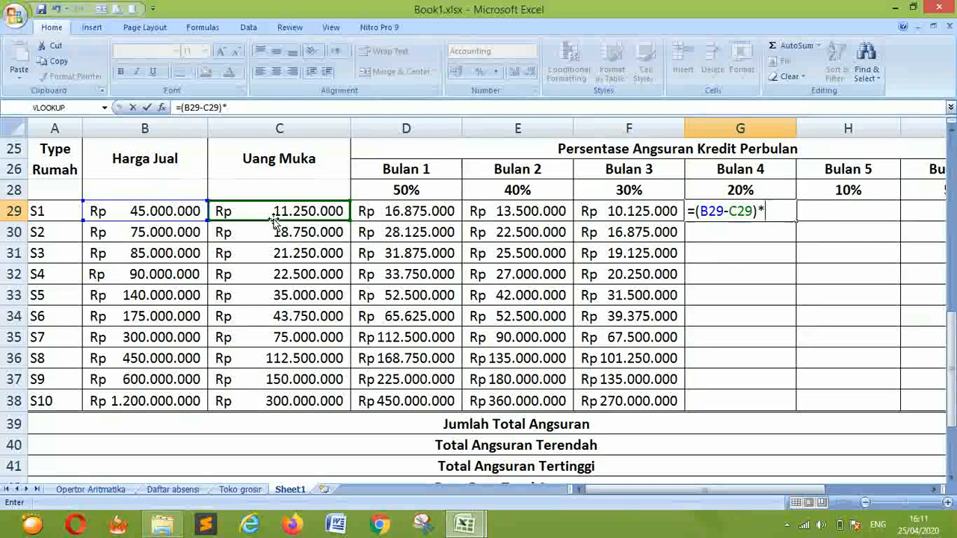
left_click(758, 192)
key("F4")
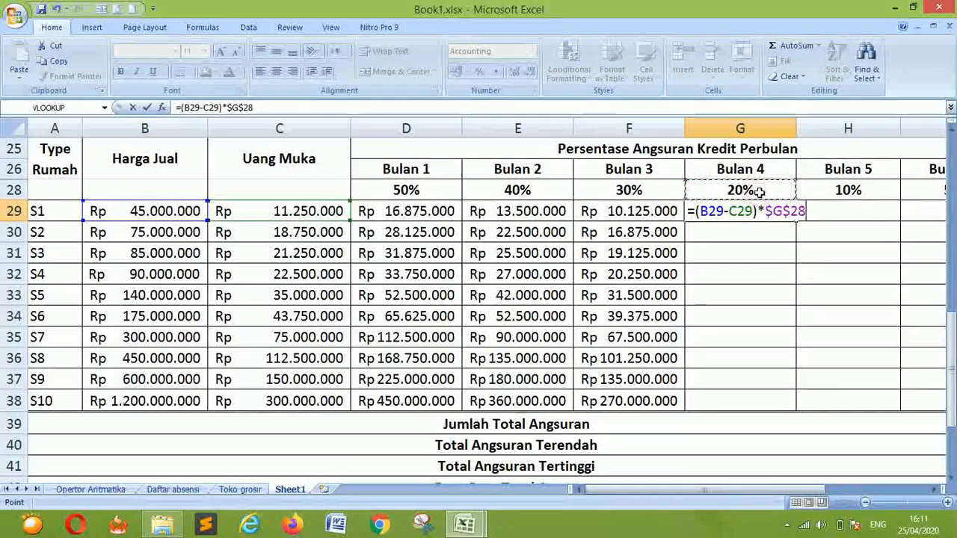
key("Return")
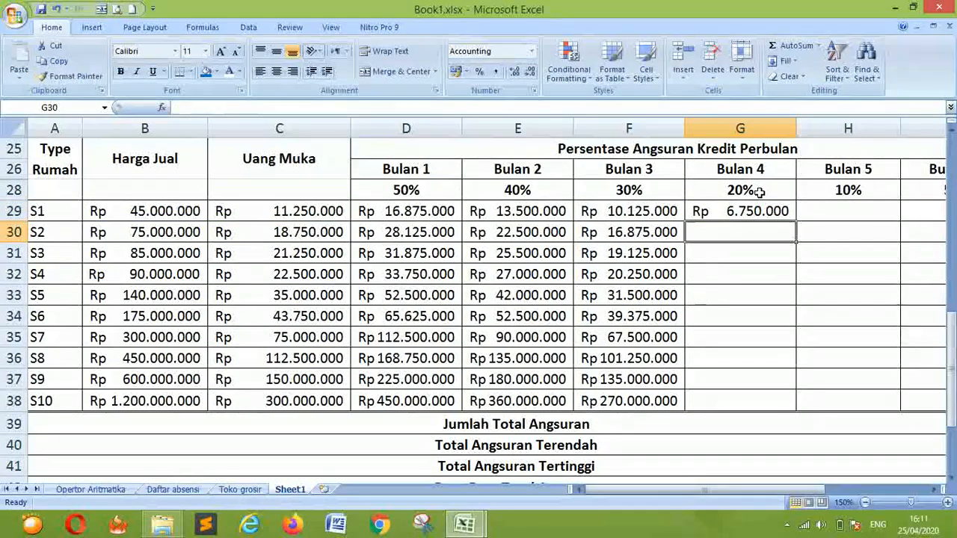
left_click(763, 209)
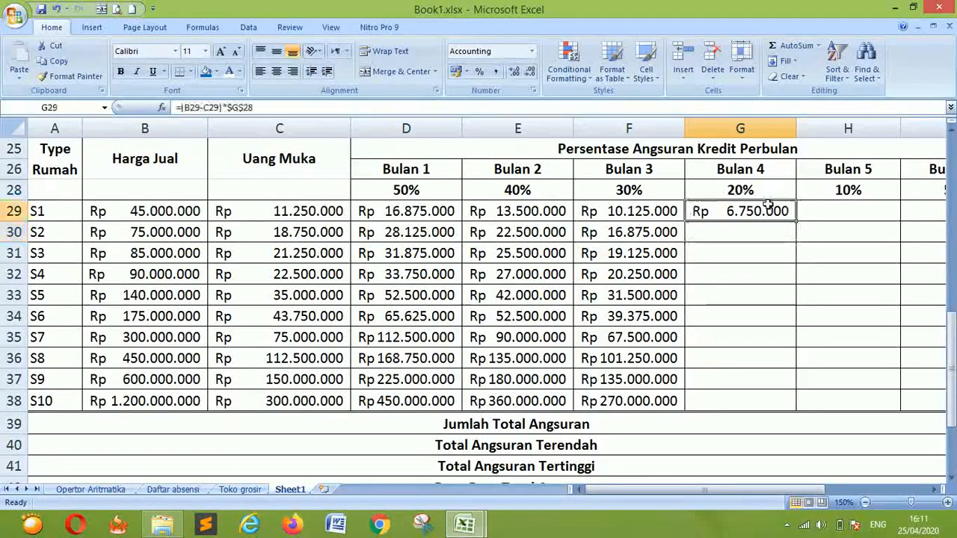
left_click_drag(796, 229, 782, 409)
Widen the Bulan 1 to Bulan 4 columns (D to G) until all their rupiah amounts fit.
left_click_drag(813, 491, 876, 494)
left_click(668, 206)
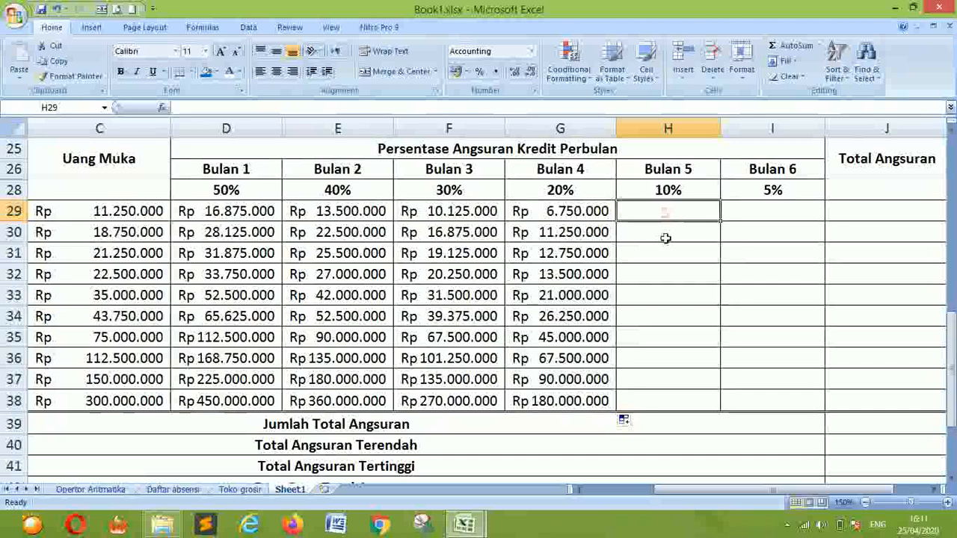
left_click(866, 503)
left_click(866, 503)
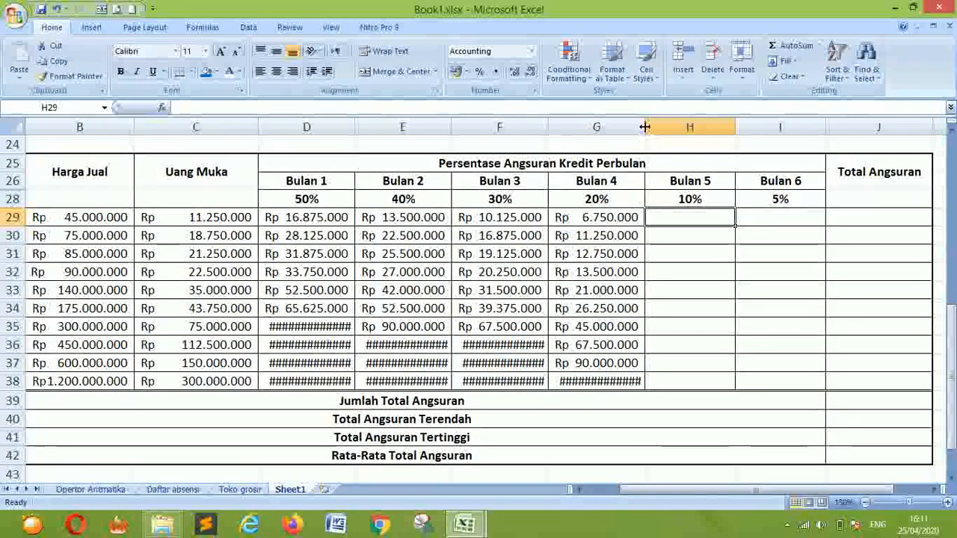
left_click(515, 359)
left_click(519, 344)
double_click(548, 127)
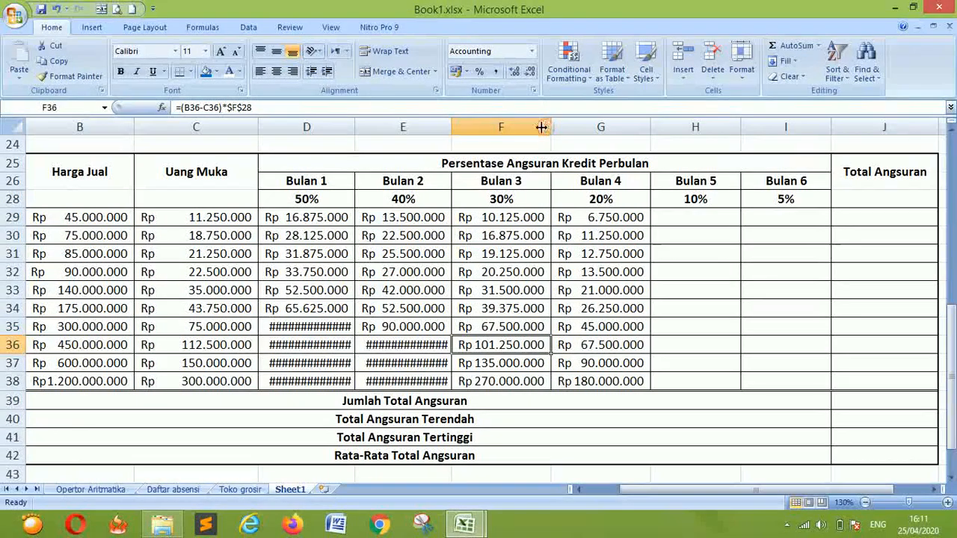
double_click(449, 127)
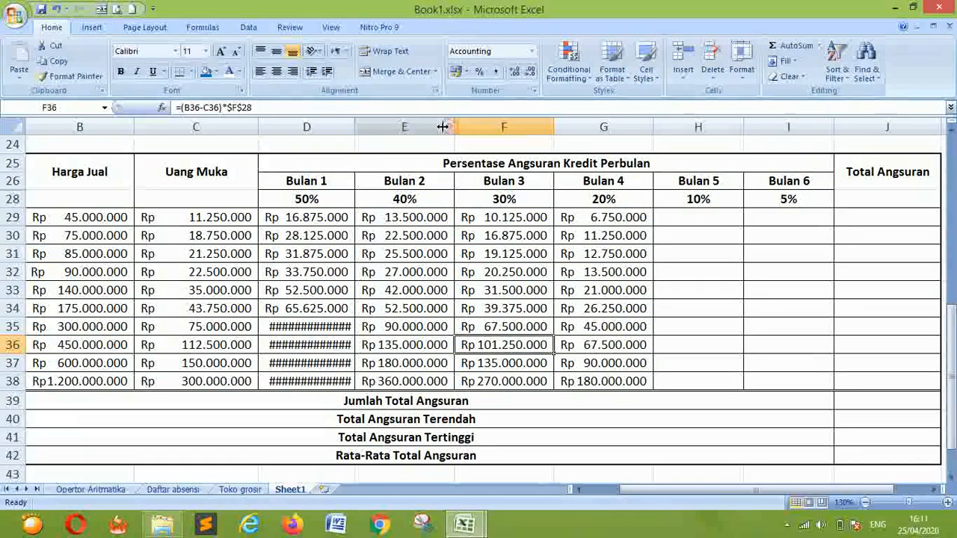
double_click(354, 127)
left_click_drag(357, 127, 376, 133)
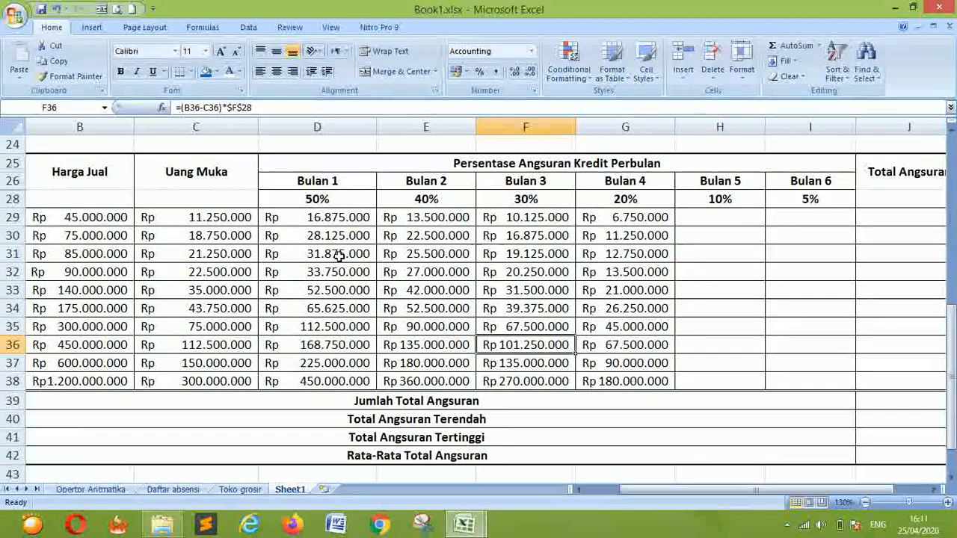
Enter =(B29-C29)*$H$28 in H29 for the Bulan 5 instalment and fill it down to H38.
left_click(722, 219)
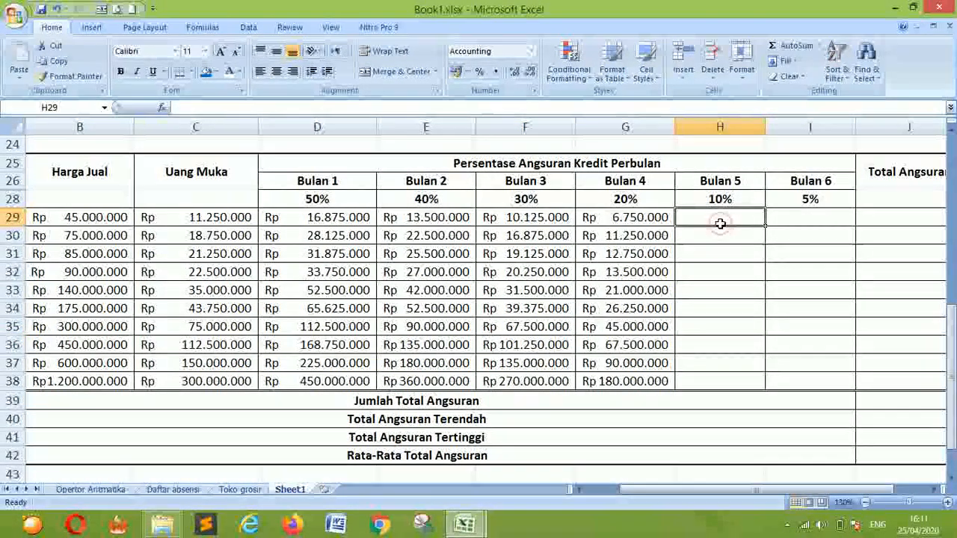
type("=(")
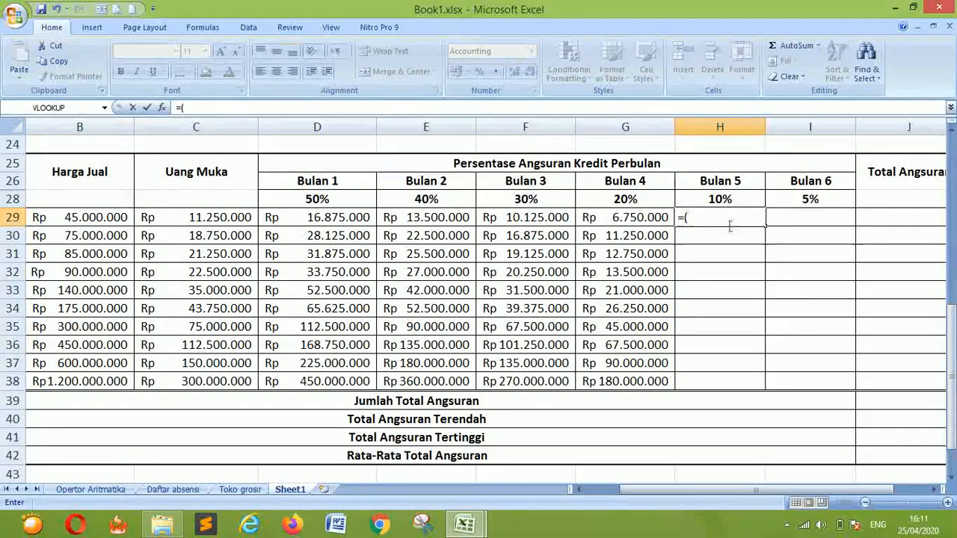
left_click(96, 217)
type("-")
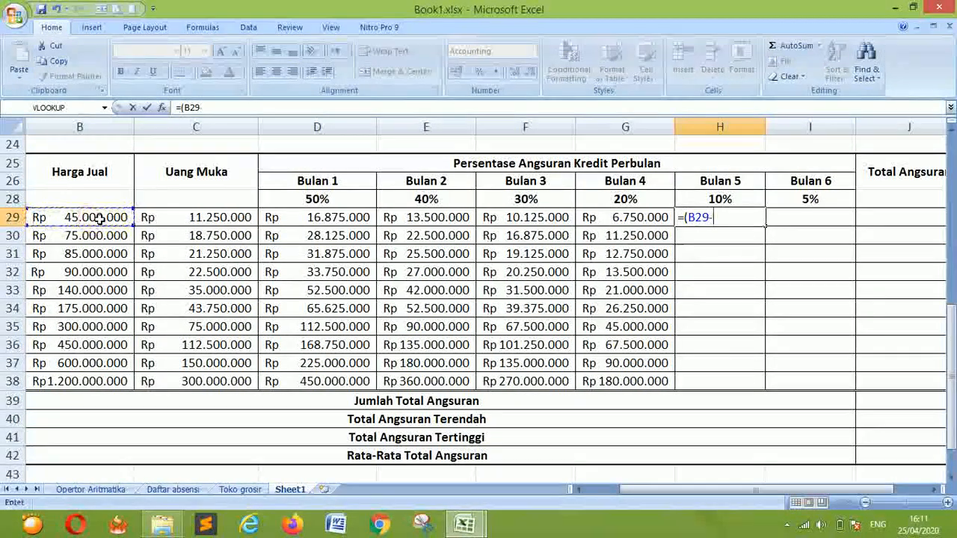
left_click(228, 216)
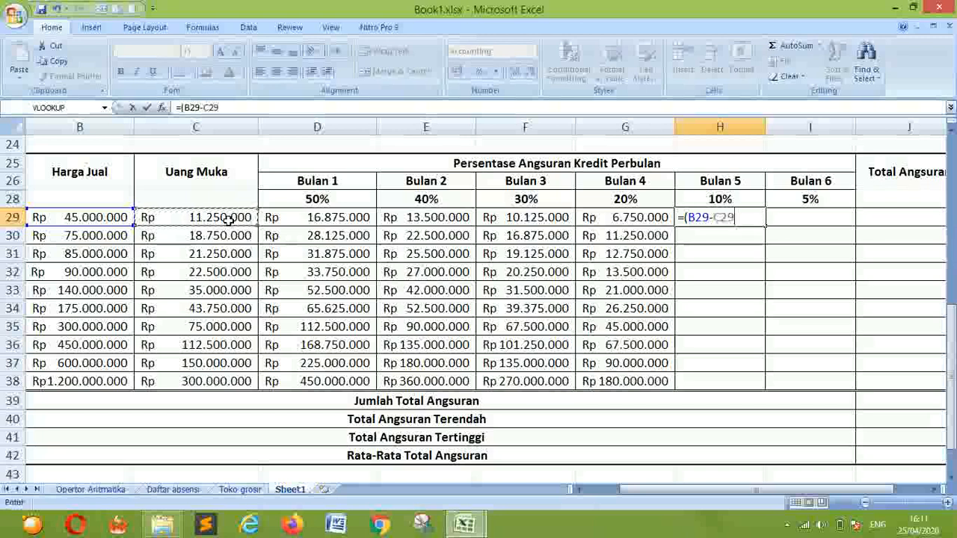
type(")*")
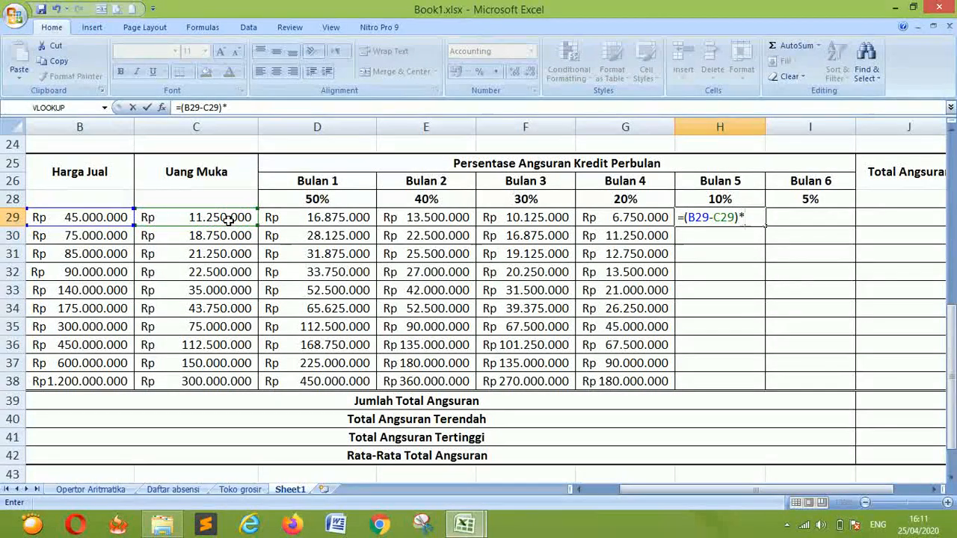
left_click(733, 198)
key("F4")
key("Return")
left_click(729, 217)
left_click_drag(763, 225, 760, 389)
Try to enter =B29-C29)*$I$28 in I29 for S1's Bulan 6 instalment with an absolute percentage reference.
left_click(787, 217)
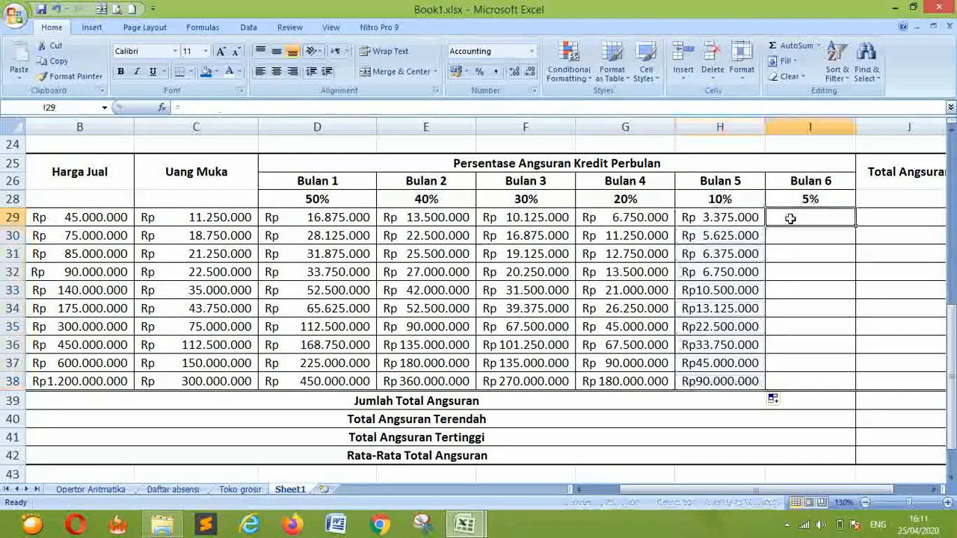
type("=")
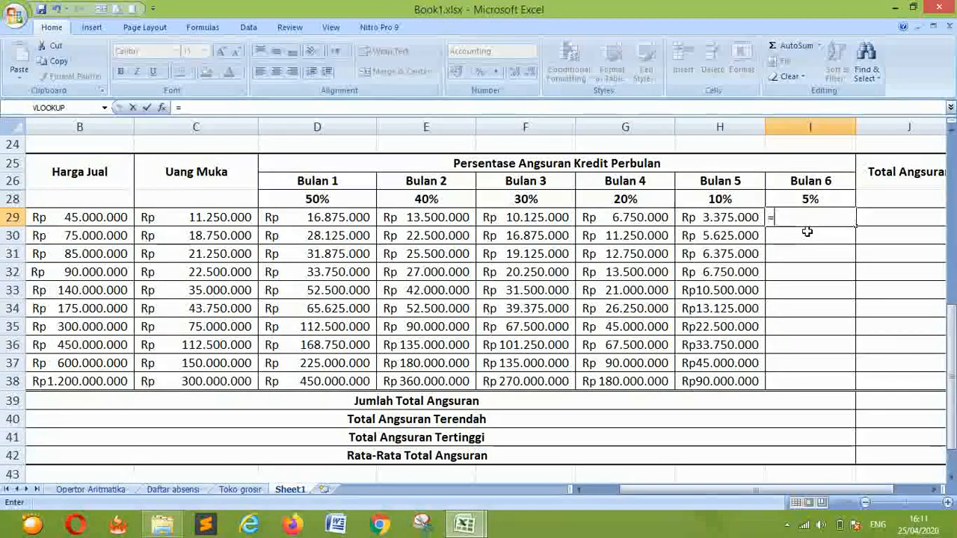
left_click(85, 217)
type("-")
left_click(180, 217)
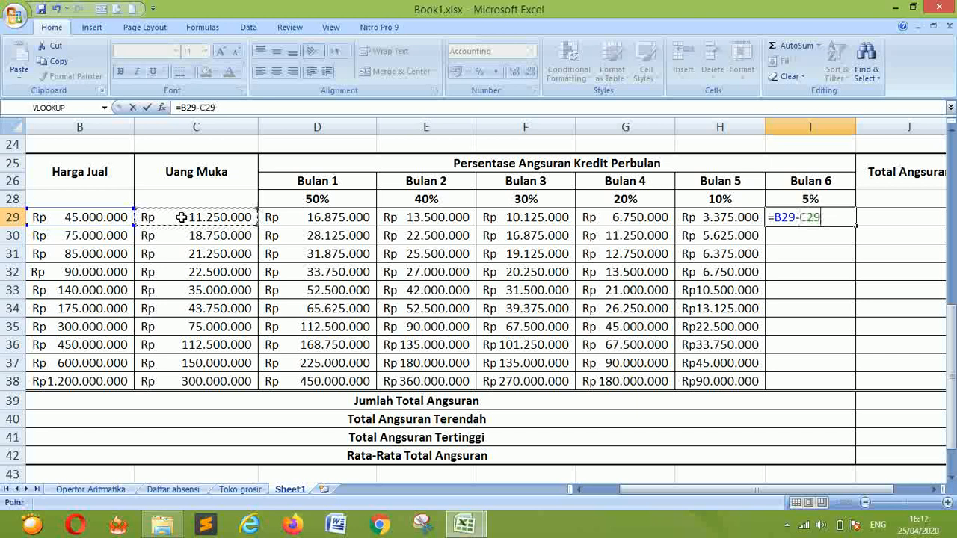
type(")")
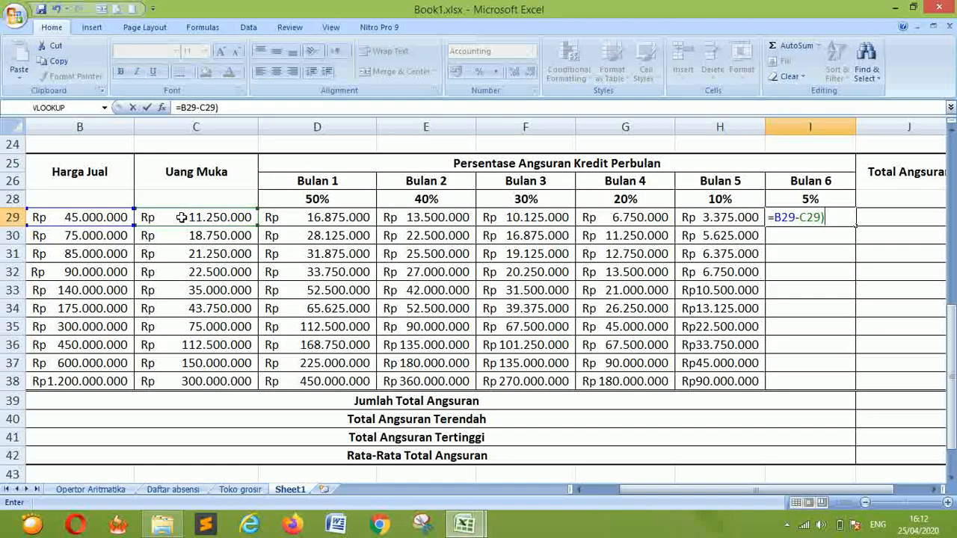
type("*")
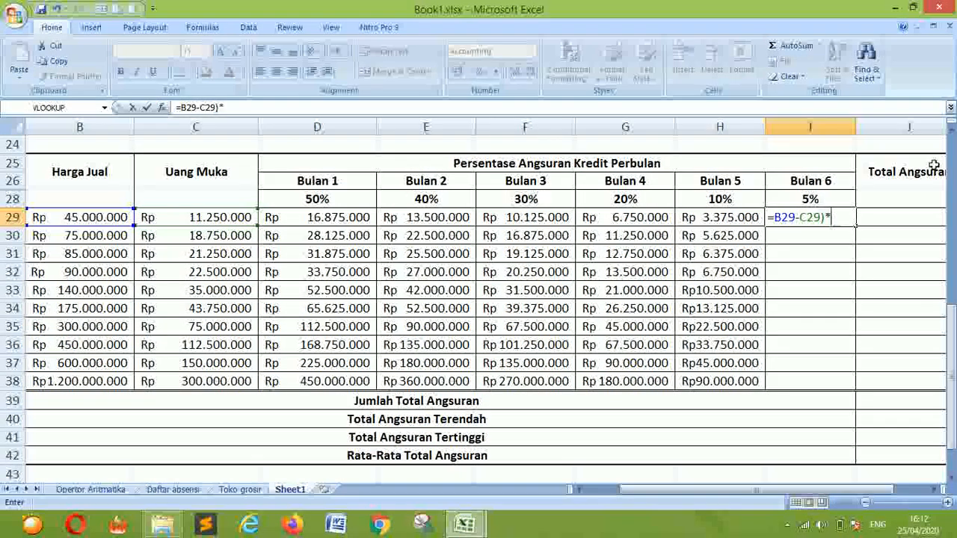
left_click(832, 203)
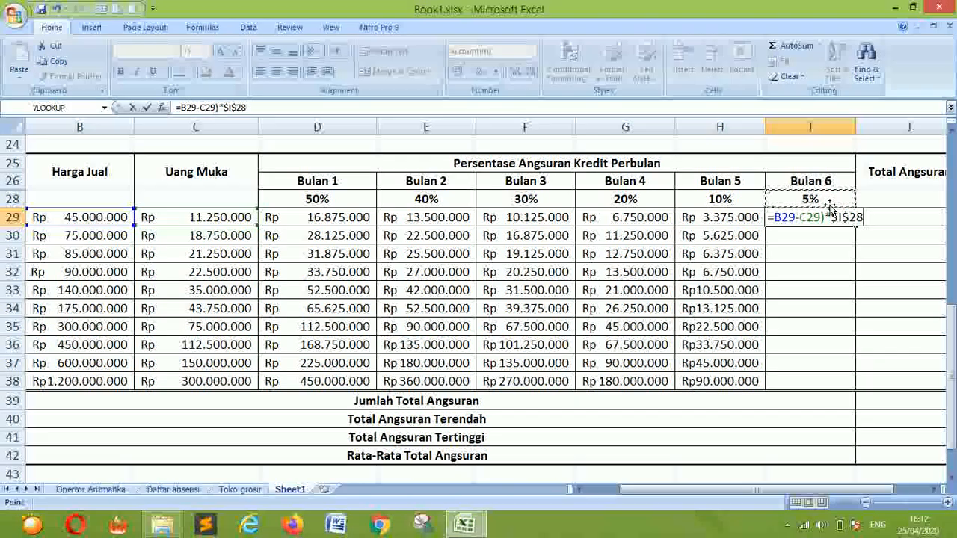
key("Return")
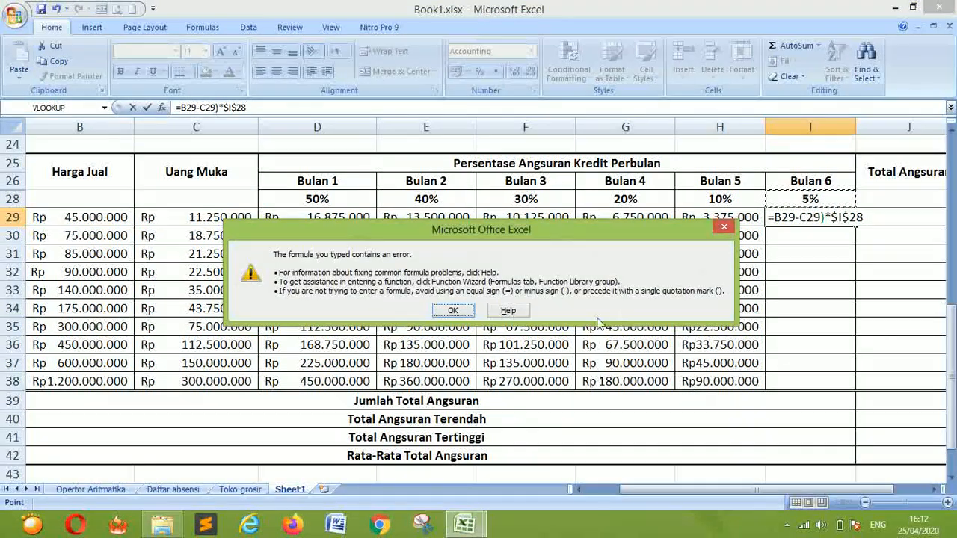
left_click(459, 313)
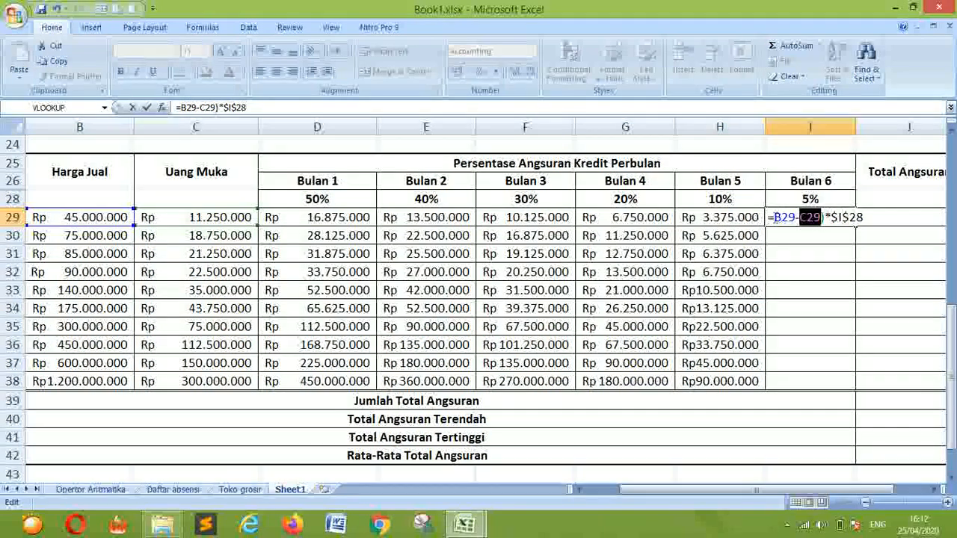
Insert the missing opening parenthesis to make I29 =(B29-C29)*$I$28, and fill the Bulan 6 formula down to I38.
left_click(774, 218)
type("(")
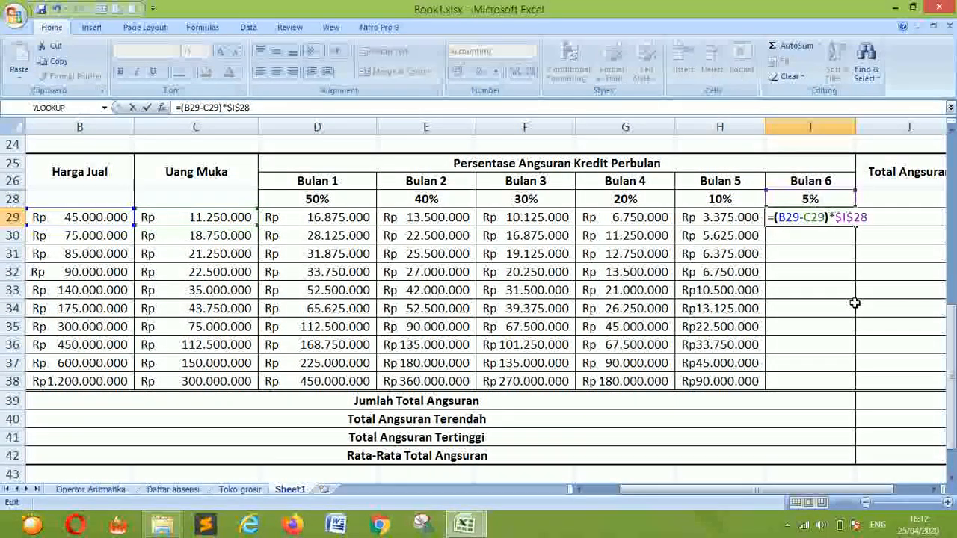
key("Return")
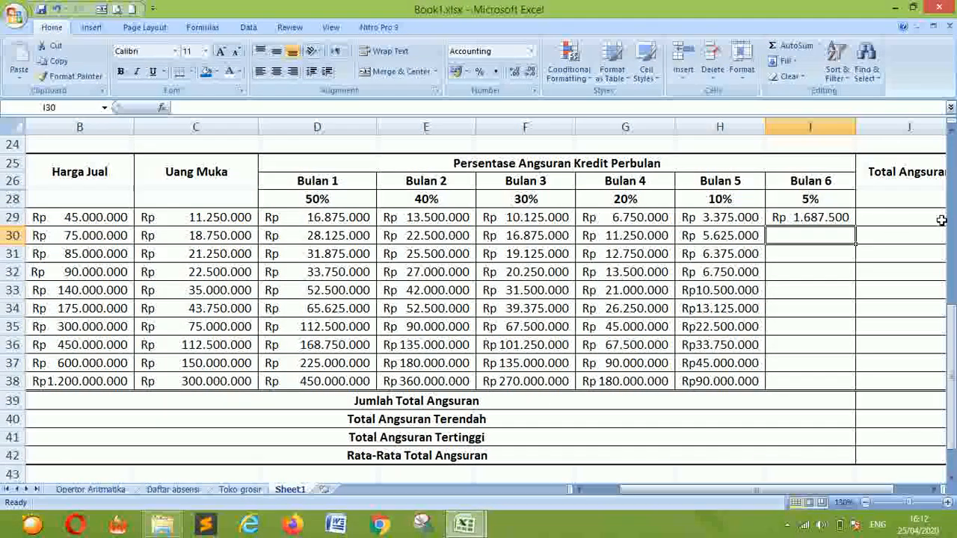
left_click(811, 218)
left_click_drag(855, 226, 850, 384)
Review S1's down payment and Bulan 1 to Bulan 6 instalments across C29 to I29.
left_click_drag(828, 492, 815, 494)
left_click_drag(256, 218, 908, 217)
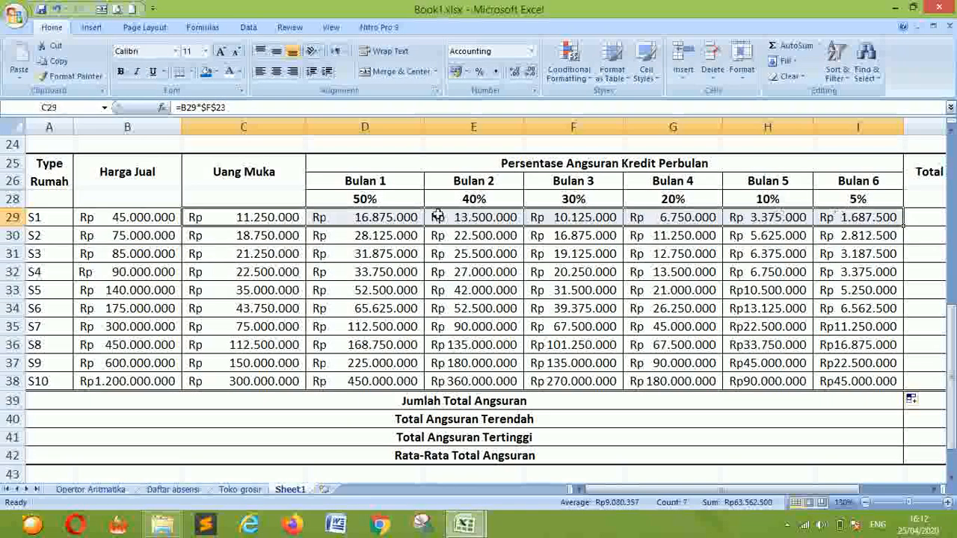
left_click(412, 217)
left_click(474, 217)
left_click(609, 216)
left_click(688, 217)
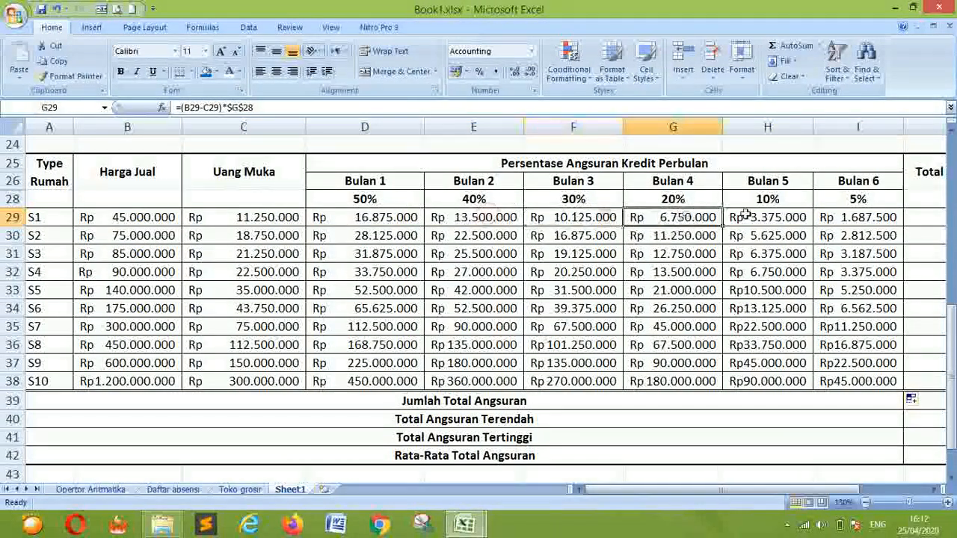
left_click(746, 216)
left_click(852, 217)
Enter =SUM(C29:I29) in J29 for S1's Total Angsuran and fill it down to J38.
left_click_drag(719, 497, 736, 497)
left_click(762, 215)
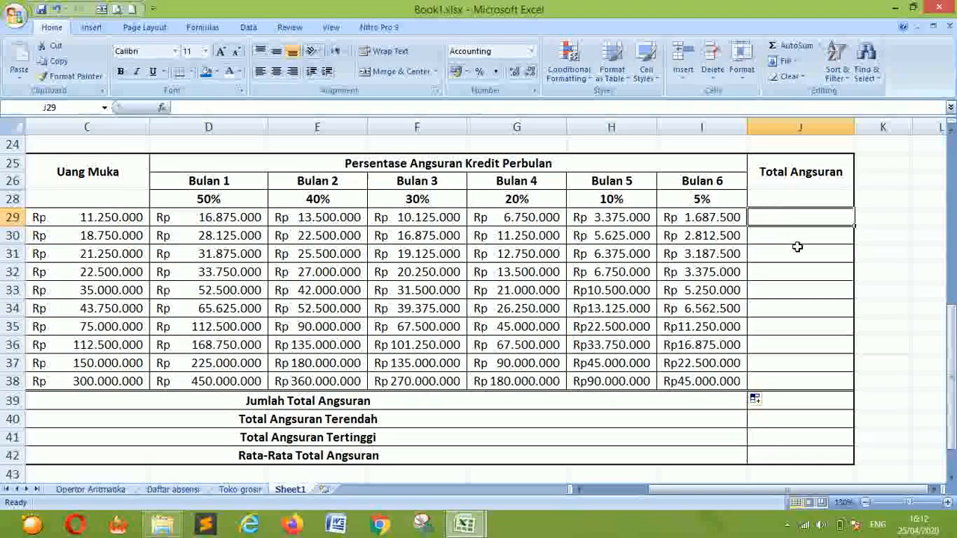
type("=SUM")
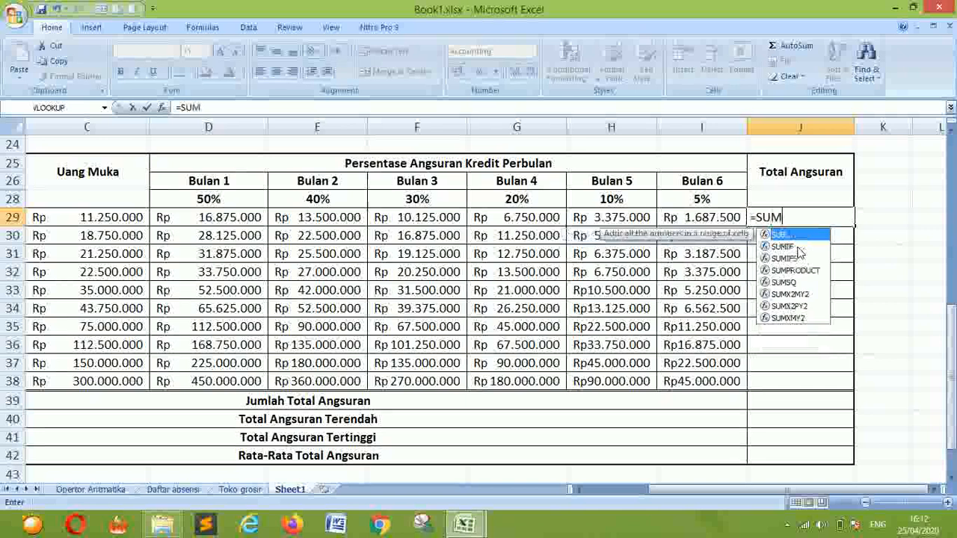
type("(")
left_click_drag(100, 216, 679, 217)
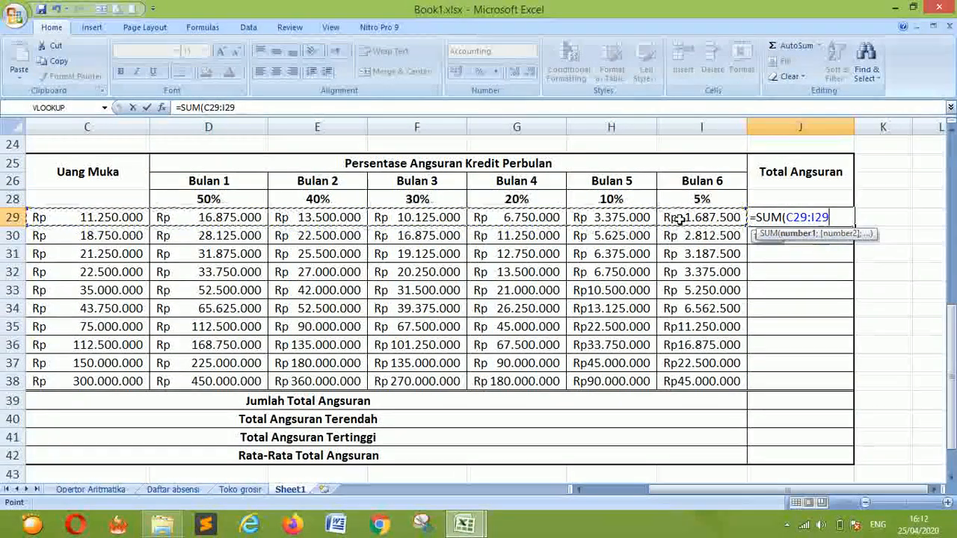
type(")")
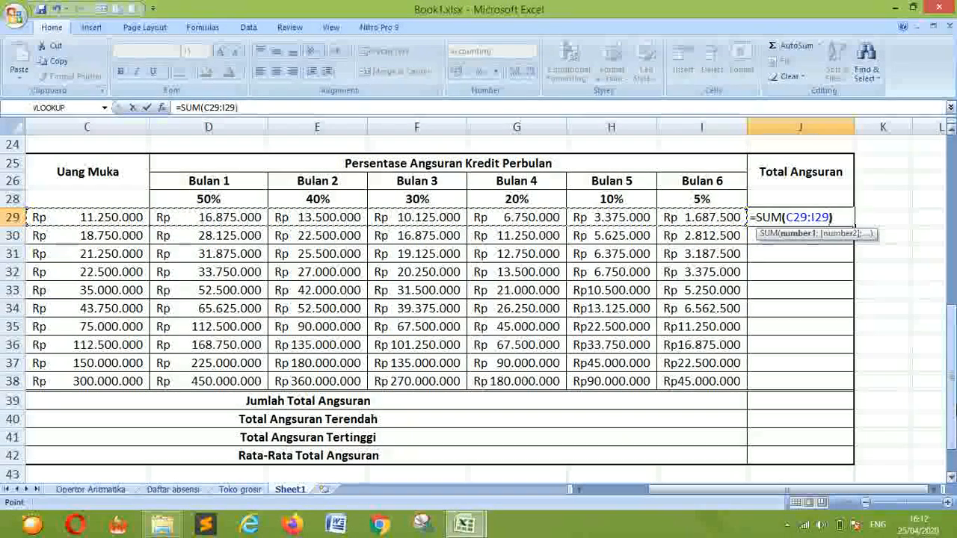
key("Return")
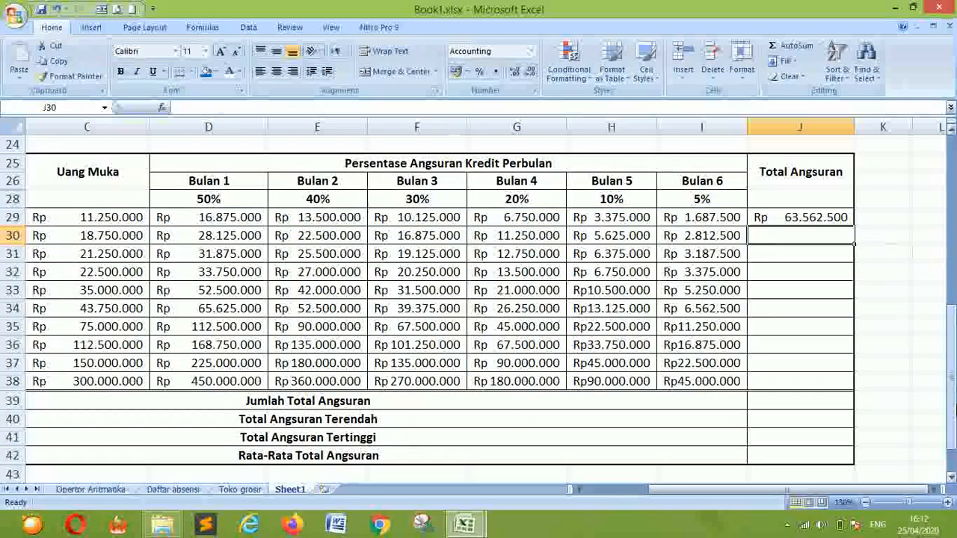
left_click(823, 215)
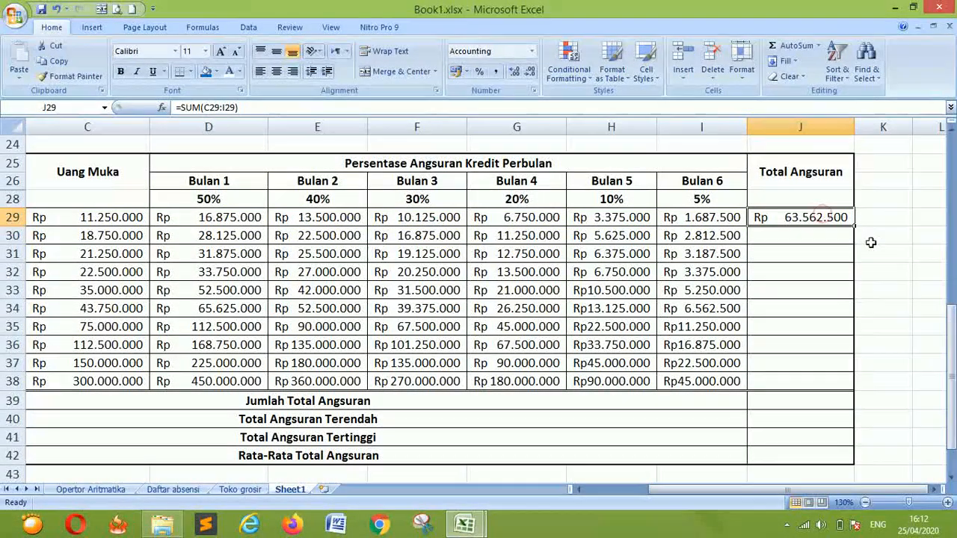
left_click_drag(856, 228, 849, 383)
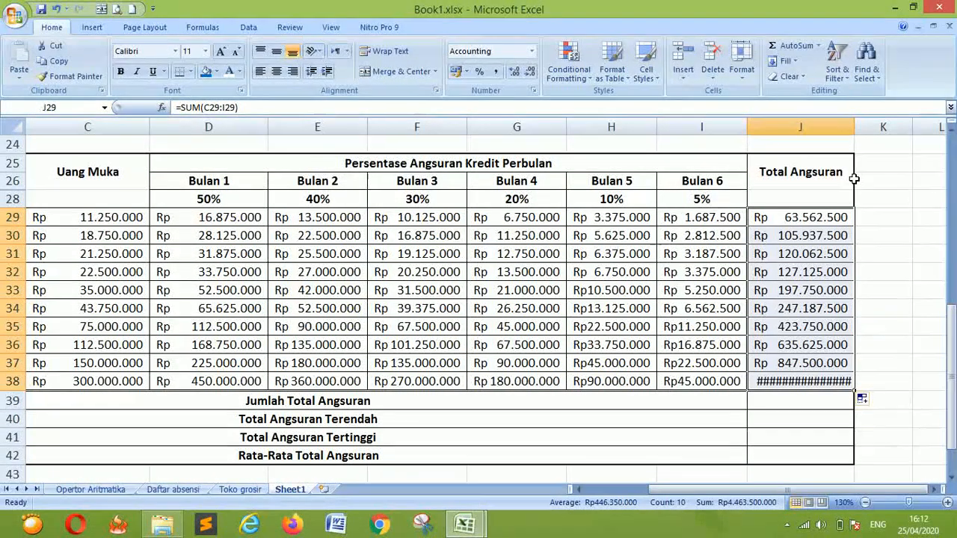
Widen column J so the Total Angsuran amounts fit, and review the summary labels in rows 39 to 42.
left_click_drag(854, 127, 886, 135)
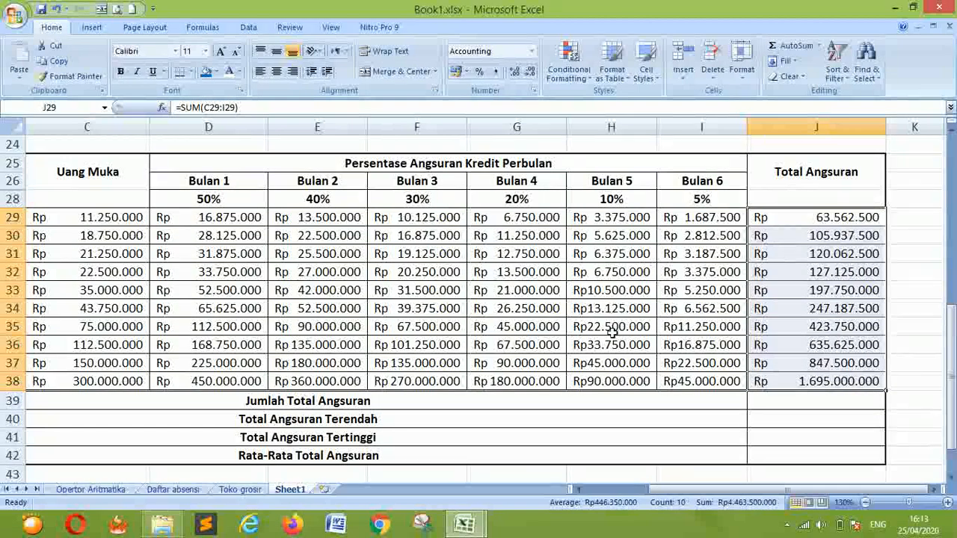
left_click_drag(710, 490, 604, 508)
left_click_drag(508, 407, 513, 453)
left_click(500, 404)
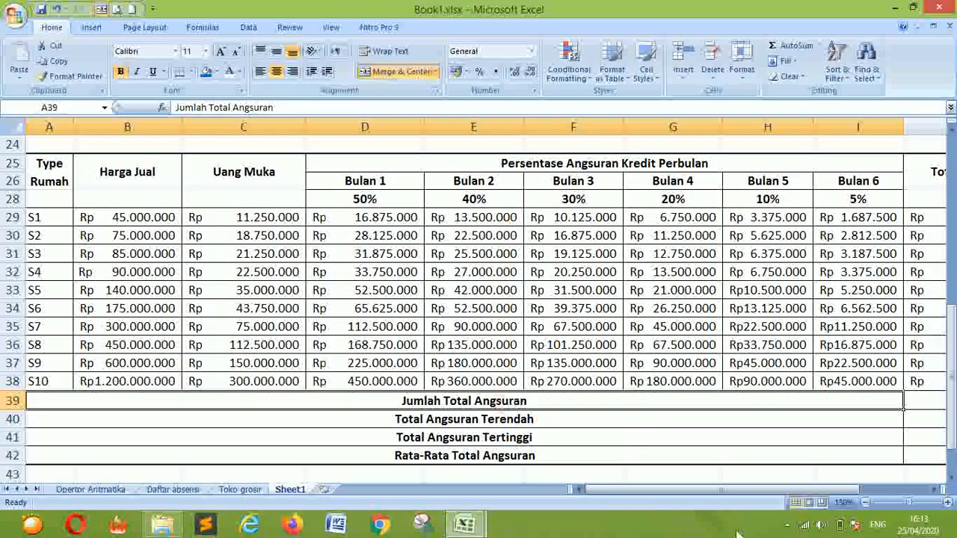
left_click_drag(721, 491, 796, 502)
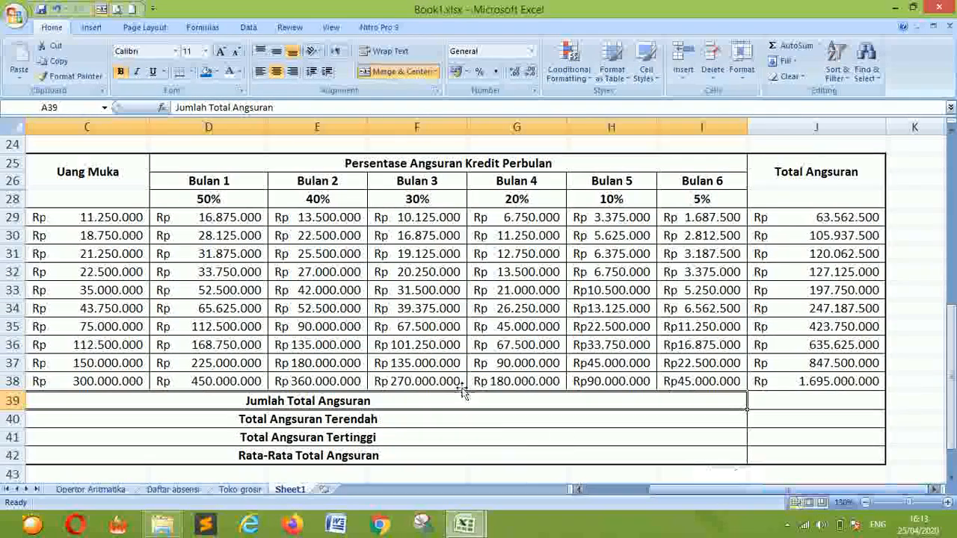
left_click(459, 385)
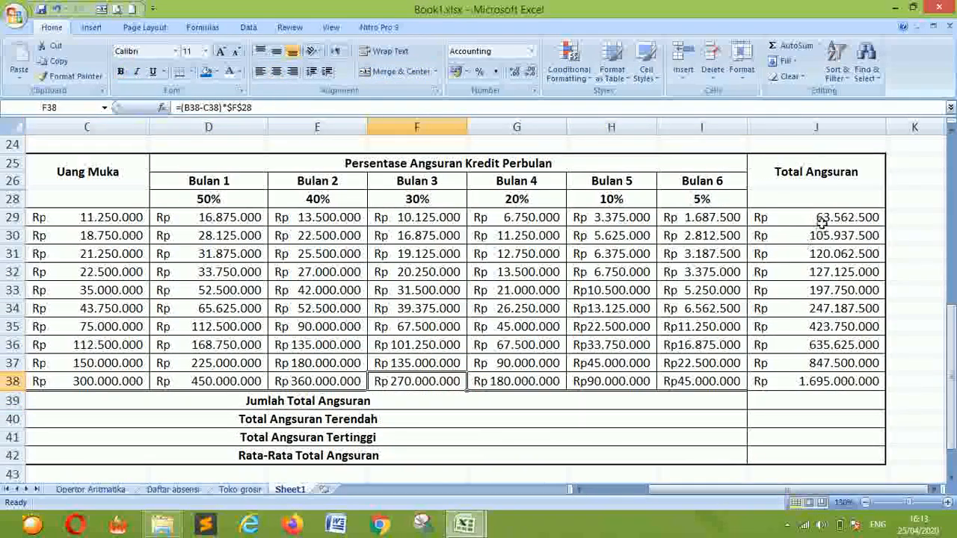
Enter =SUM(J29:J38) in J39 for Jumlah Total Angsuran.
left_click_drag(821, 218, 809, 381)
left_click(794, 408)
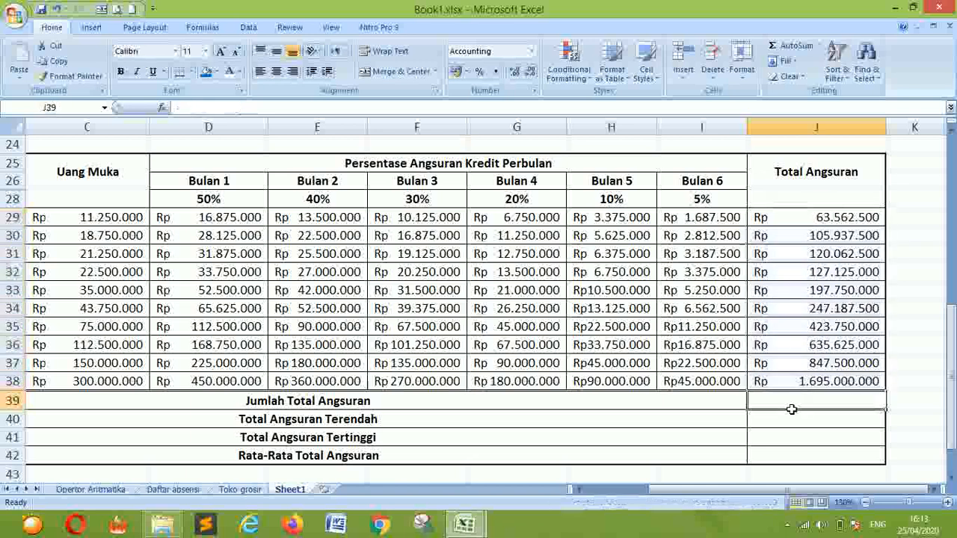
type("=")
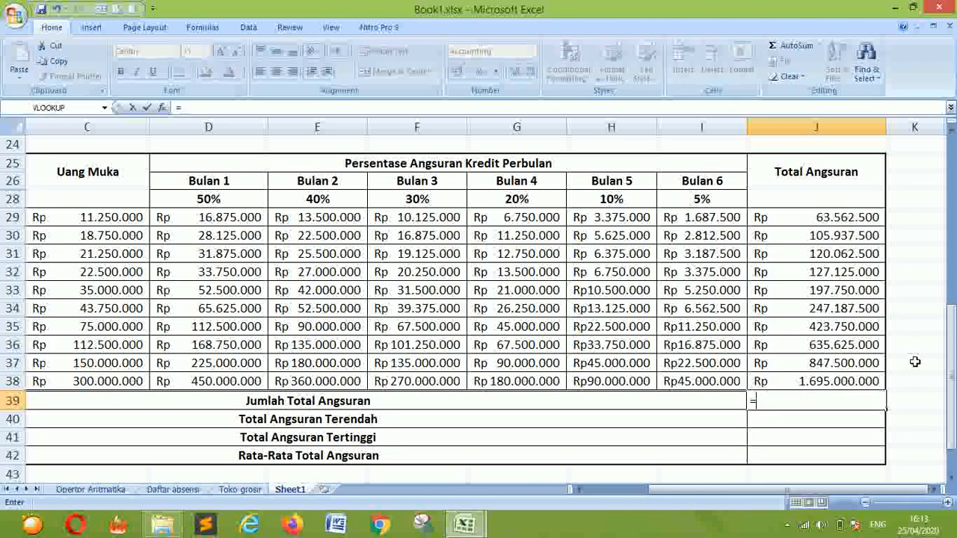
type("SUM(")
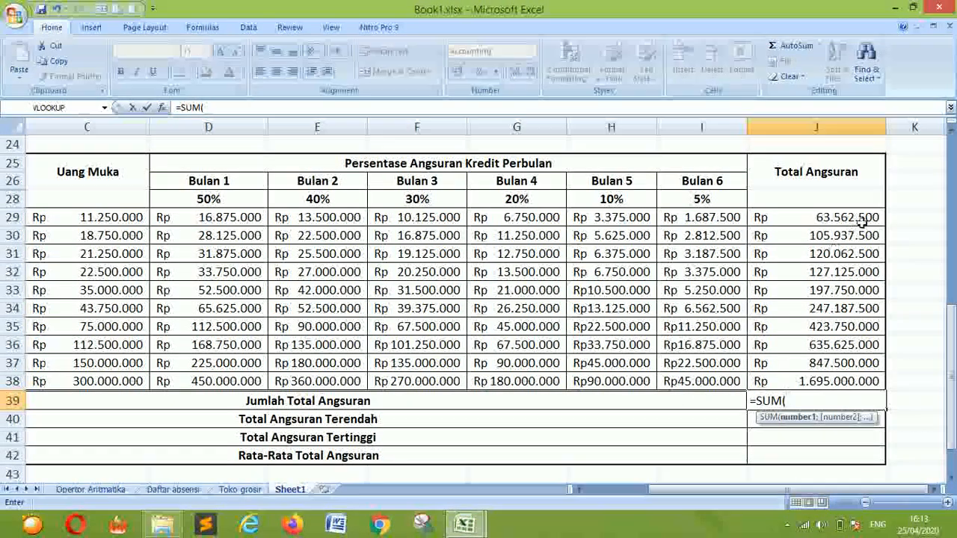
left_click_drag(835, 224, 822, 381)
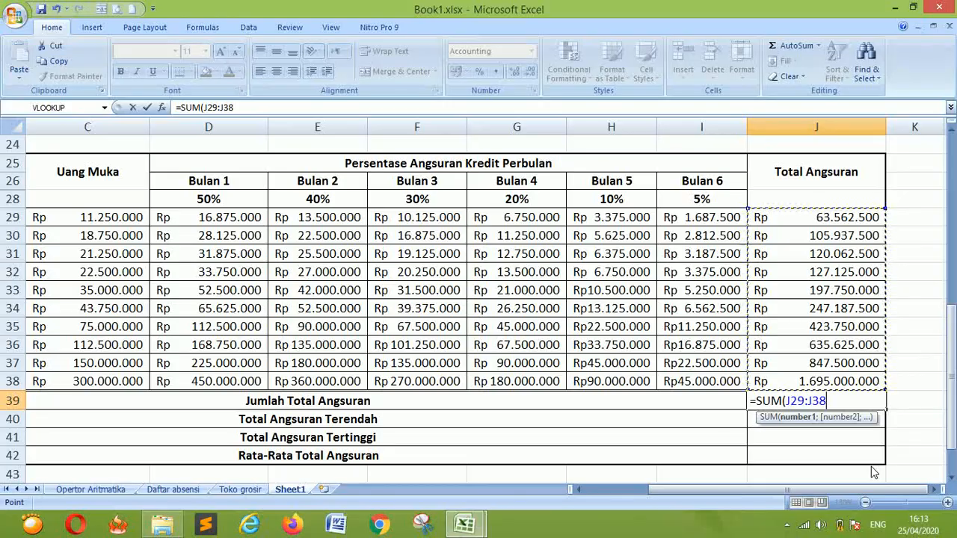
type(")")
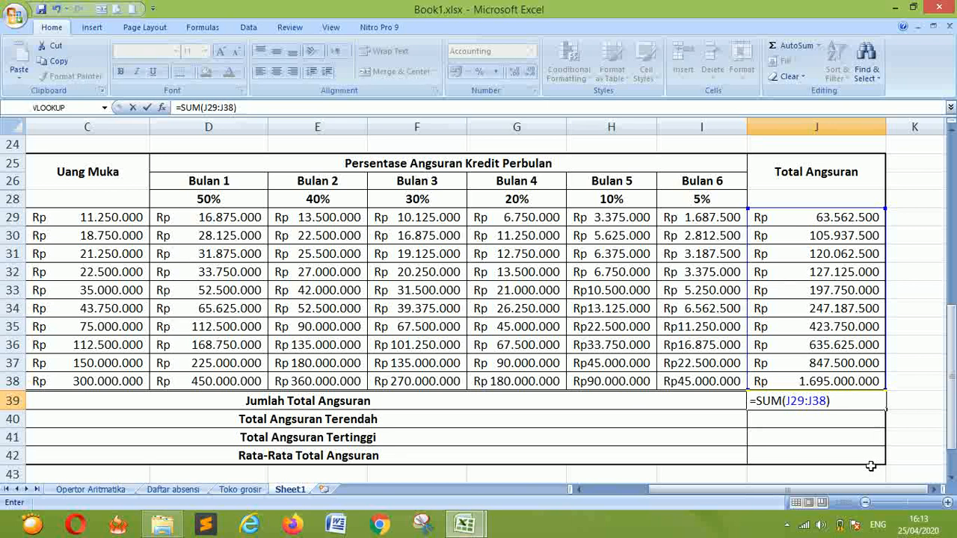
key("Return")
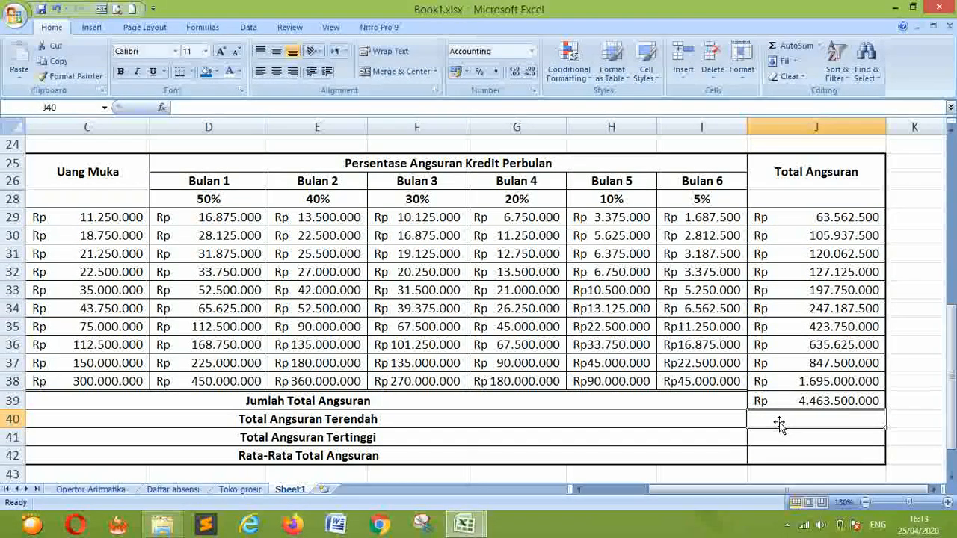
Enter =MIN(J29:J38) in J40 for Total Angsuran Terendah.
type("=MIN")
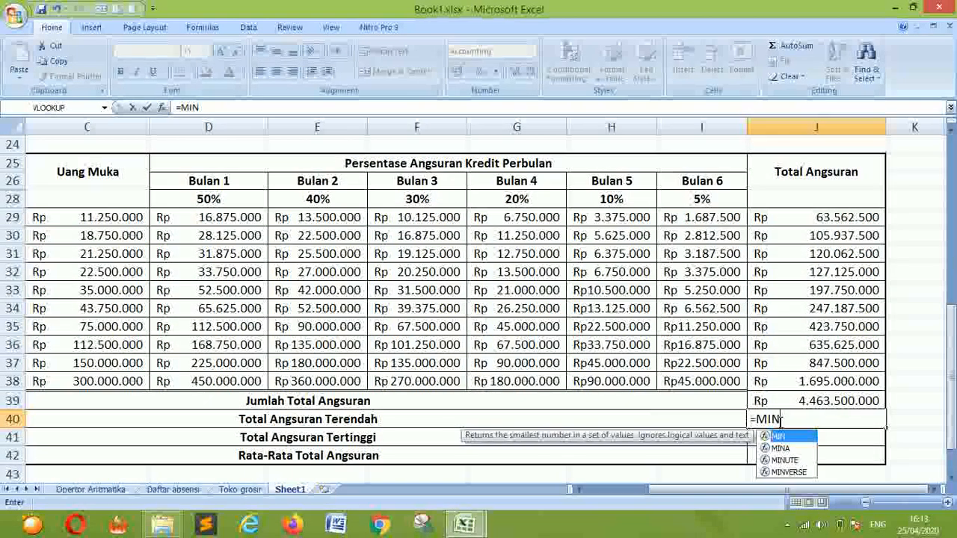
type("(")
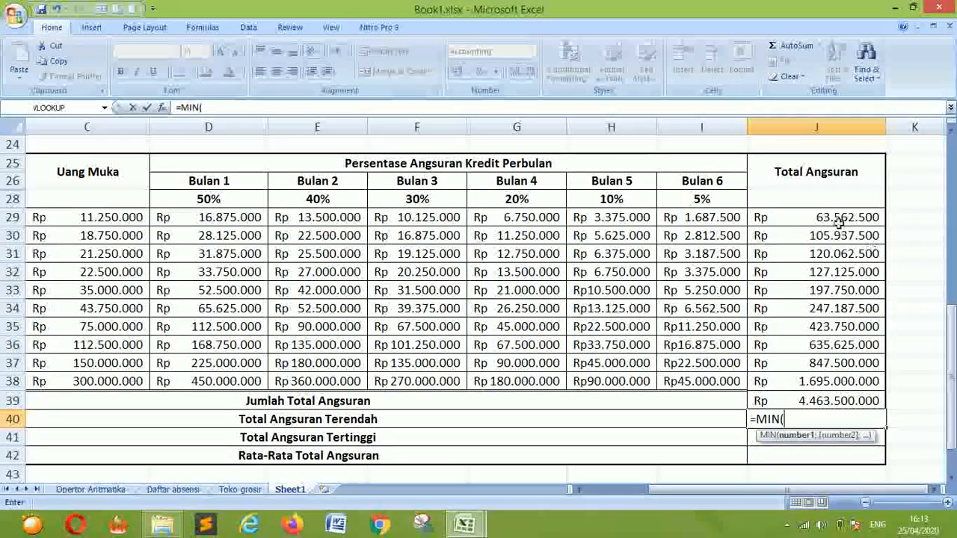
left_click_drag(841, 313, 841, 382)
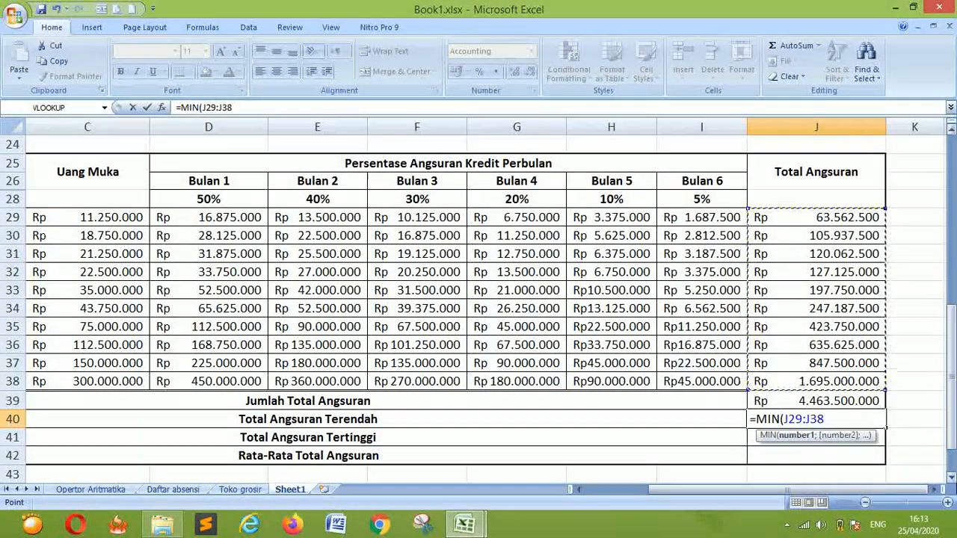
type(")")
key("Return")
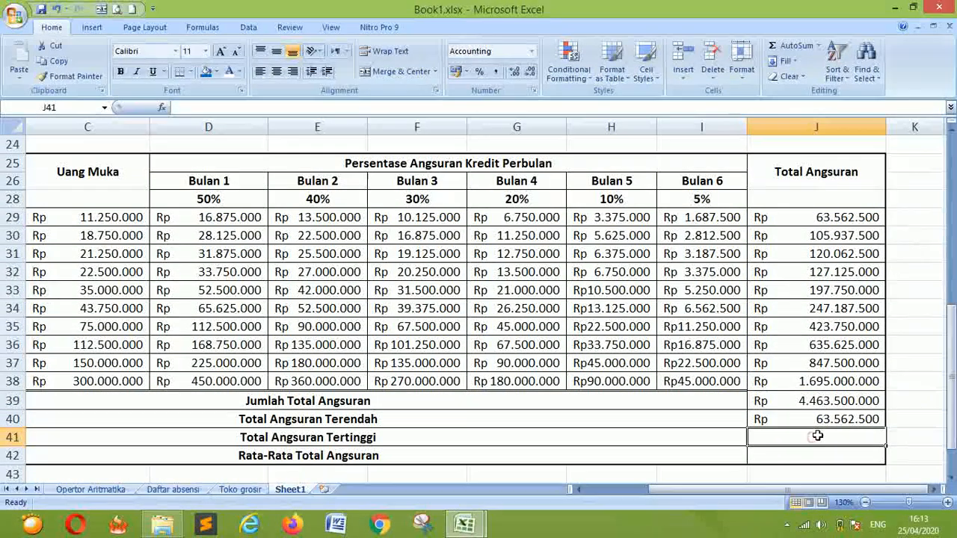
Enter =MAX(J29:J38) in J41 for Total Angsuran Tertinggi and compare it with S10's total in J38.
type("=MAX(")
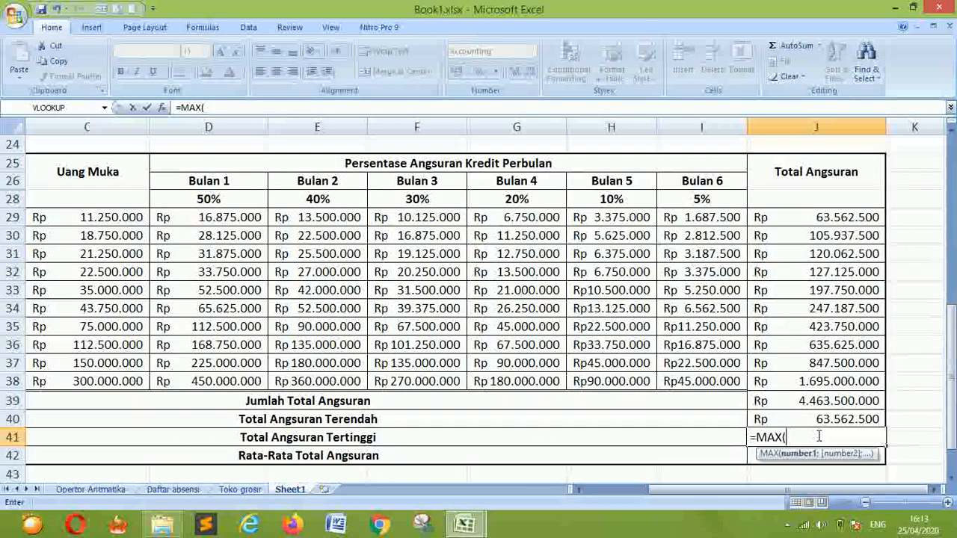
left_click_drag(828, 218, 813, 398)
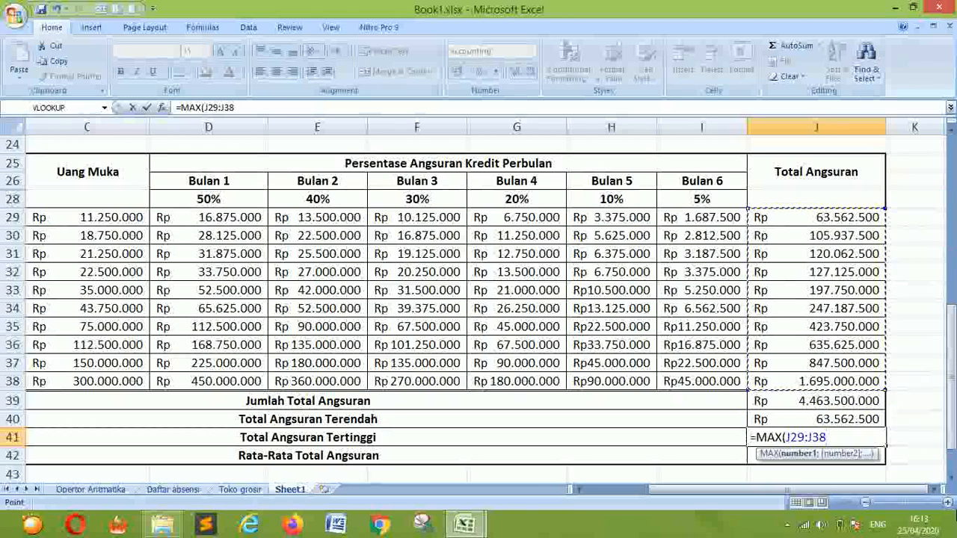
key("Return")
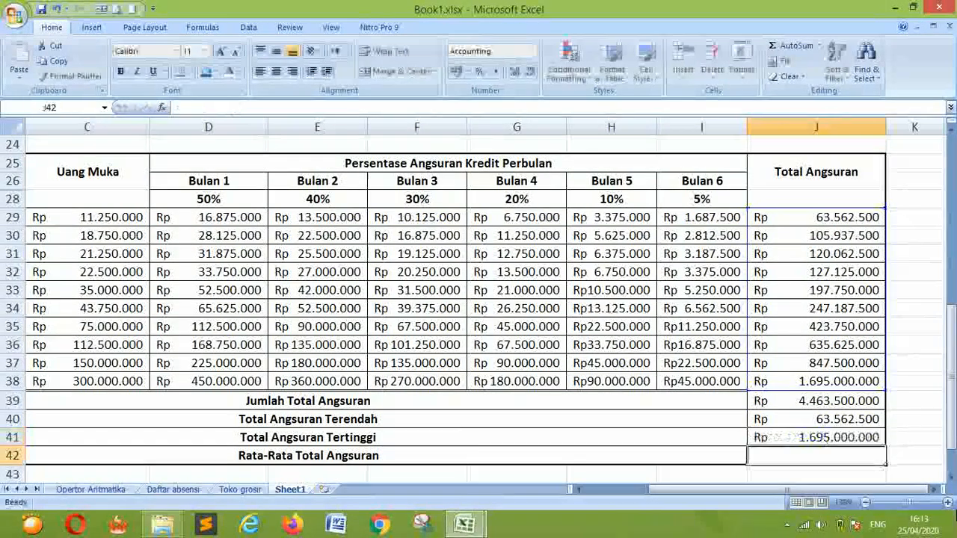
left_click(798, 441)
left_click(771, 383)
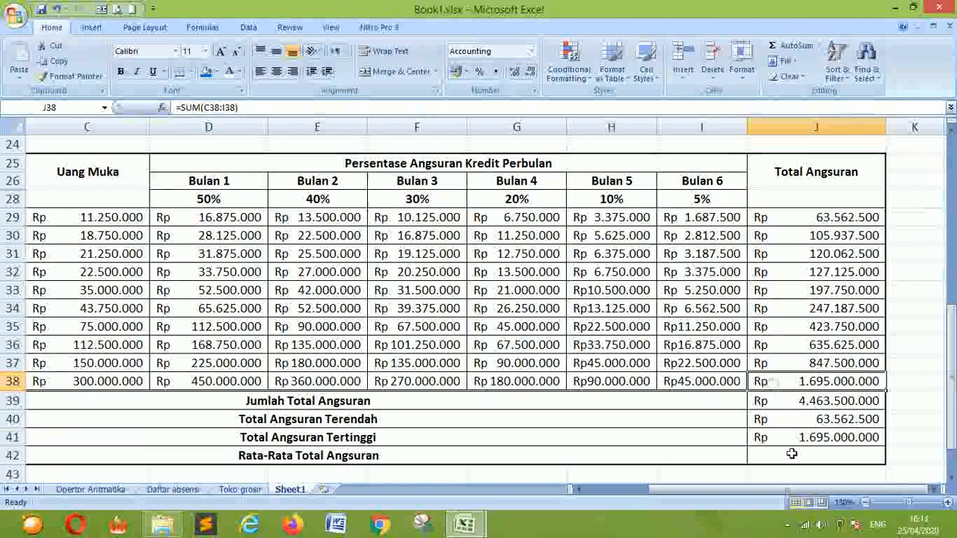
Enter =AVERAGE(J29:J38) in J42 for Rata-Rata Total Angsuran.
left_click(758, 458)
type("=AVERA")
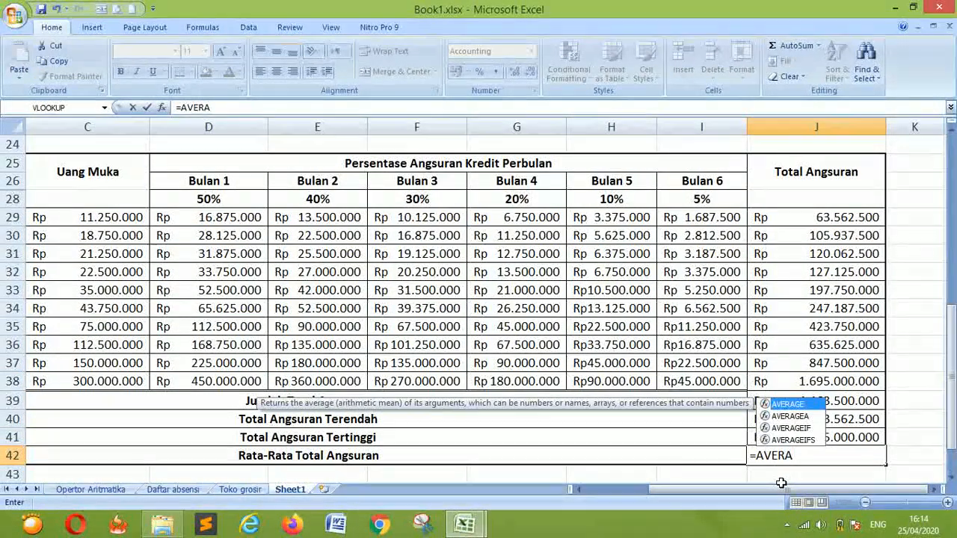
key("Tab")
left_click_drag(841, 218, 843, 381)
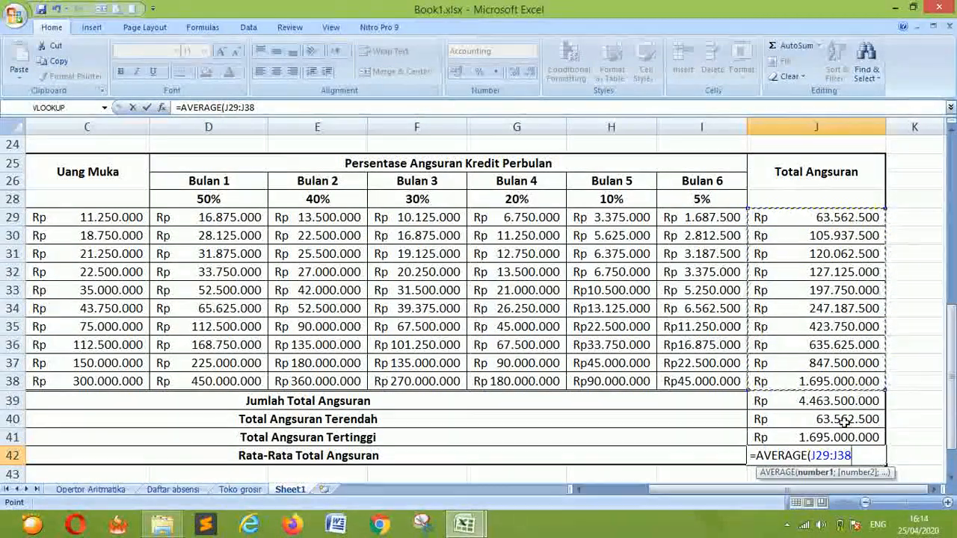
type(")")
key("Return")
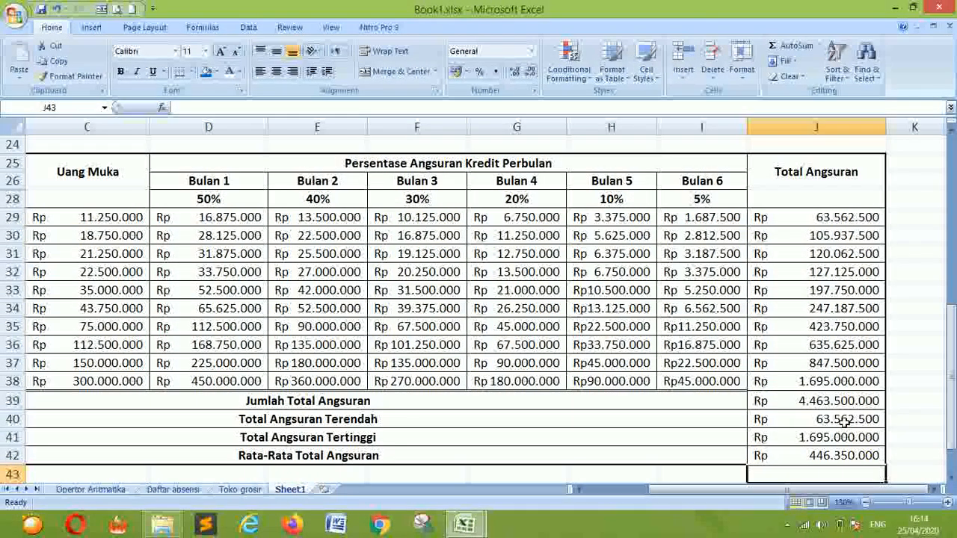
Review the completed price list from the developer heading and Persentase Uang Muka down to the summary rows and Ketentuan Soal notes.
left_click_drag(714, 497, 657, 493)
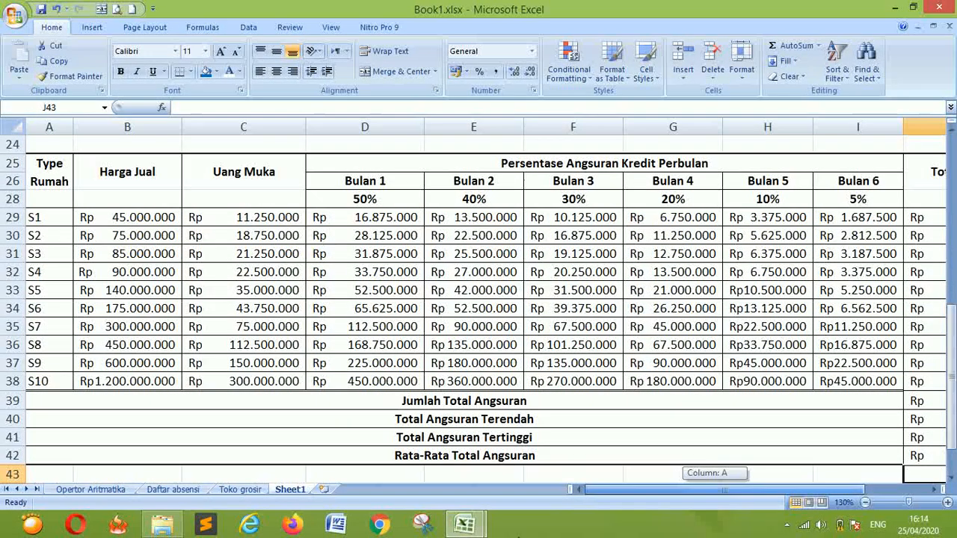
left_click_drag(537, 534, 628, 477)
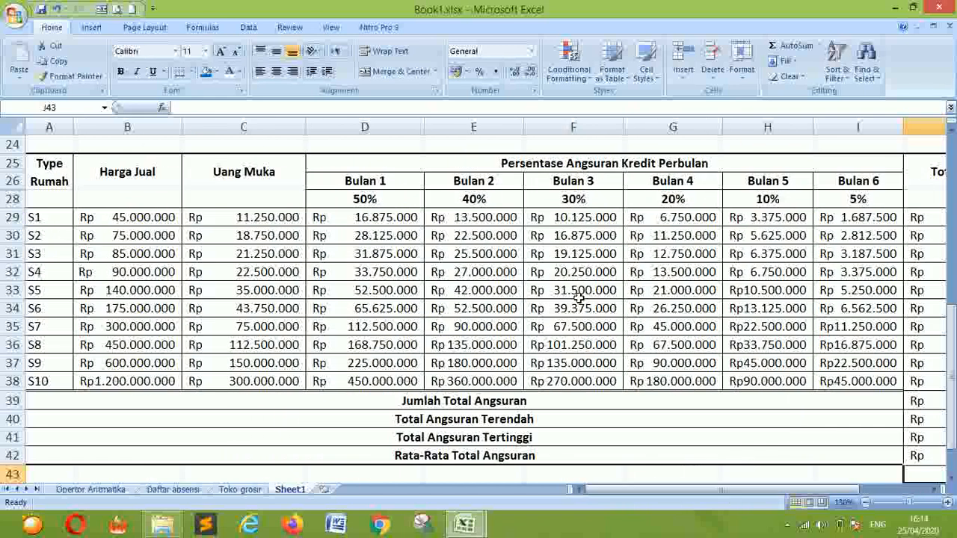
scroll(579, 297, "up", 1)
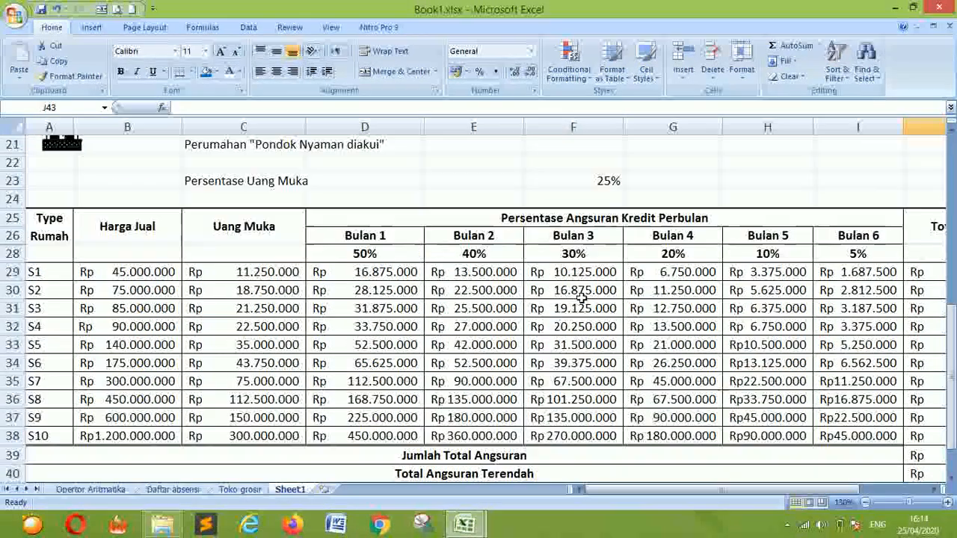
scroll(588, 298, "down", 1)
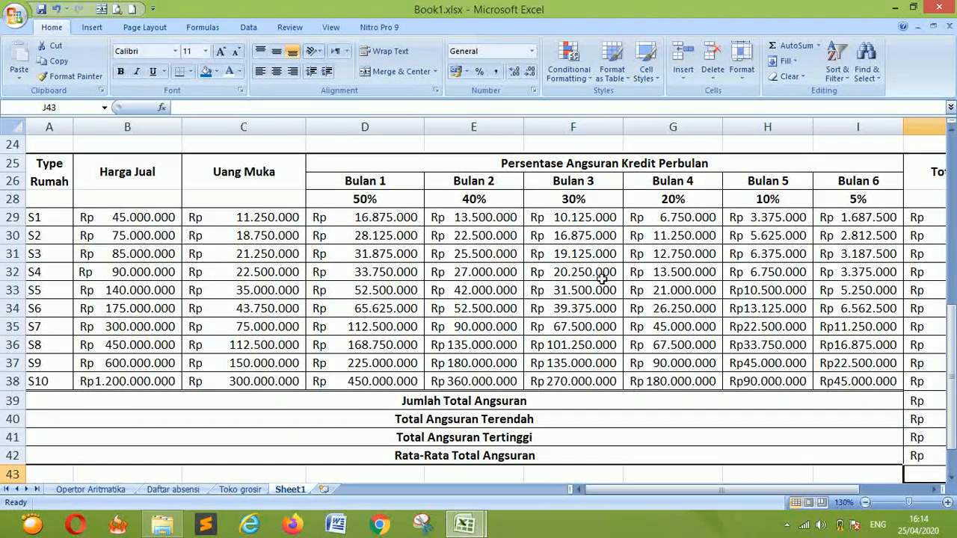
mouse_move(694, 494)
left_mouse_down()
mouse_move(709, 493)
mouse_move(692, 494)
left_mouse_up()
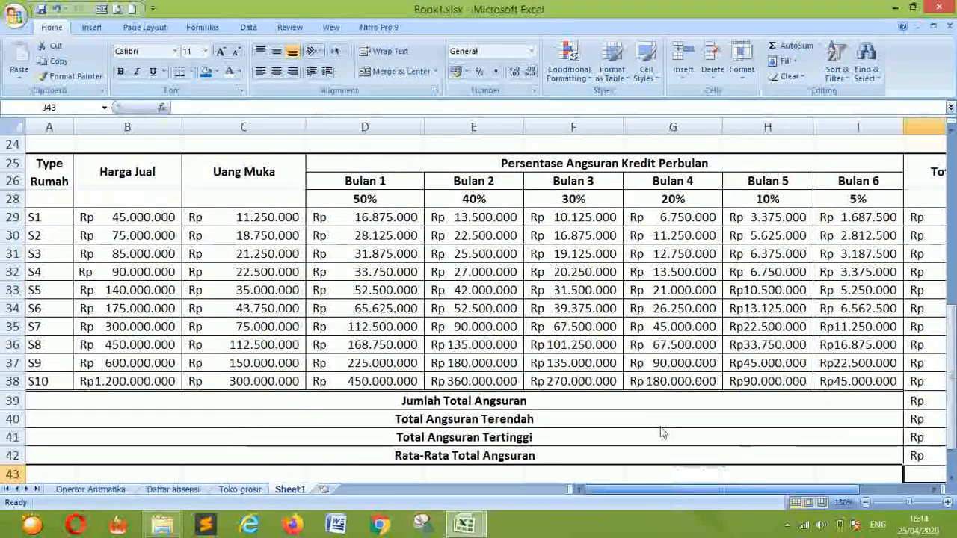
scroll(563, 277, "up", 7)
scroll(562, 276, "down", 4)
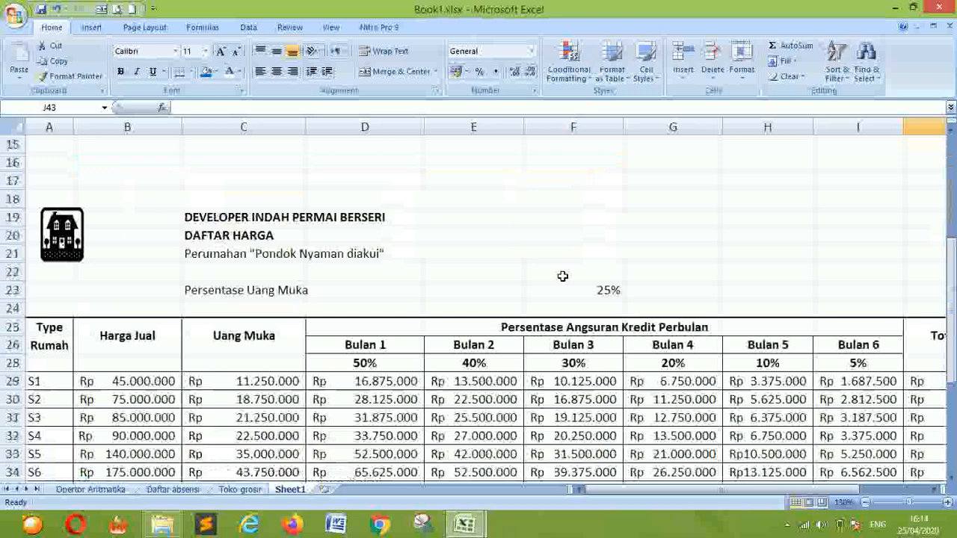
scroll(562, 276, "down", 6)
scroll(738, 321, "up", 4)
scroll(677, 362, "down", 2)
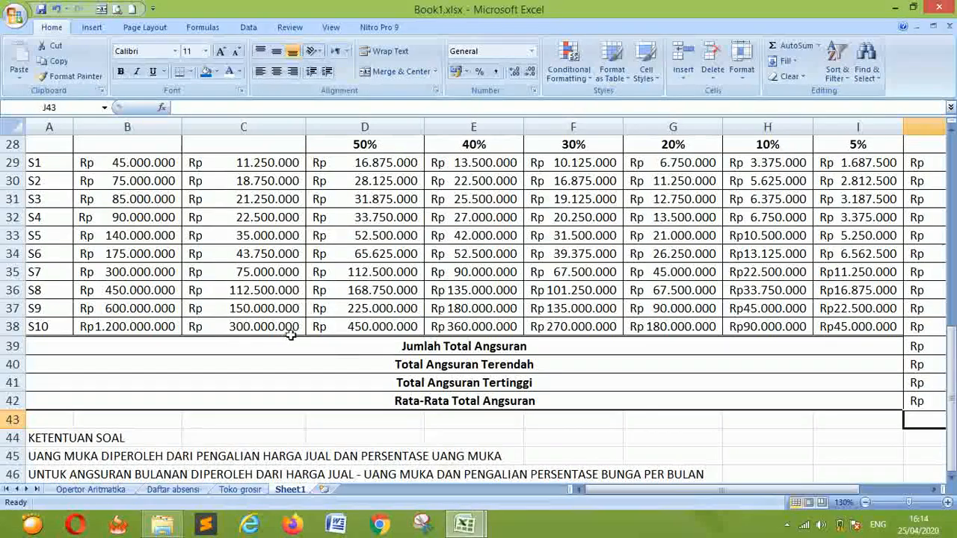
left_click_drag(714, 490, 842, 503)
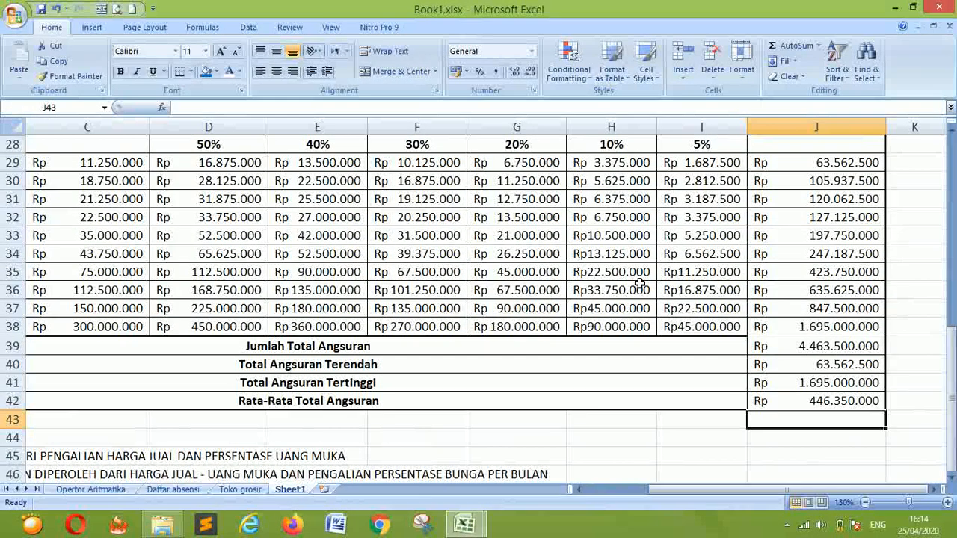